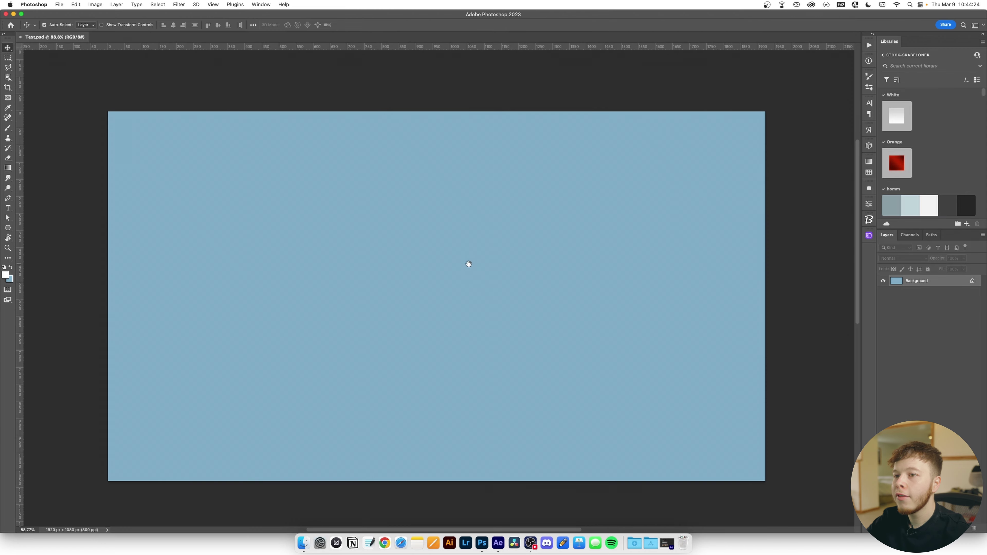
# Add a text layer reading PROBLEM in capitals near the middle of the canvas
pyautogui.press('t')
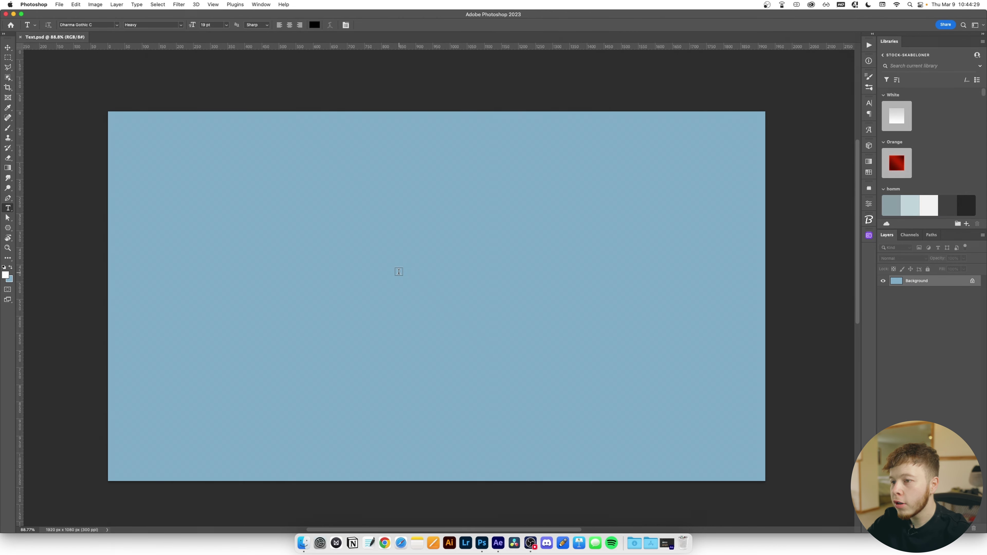
pyautogui.click(398, 273)
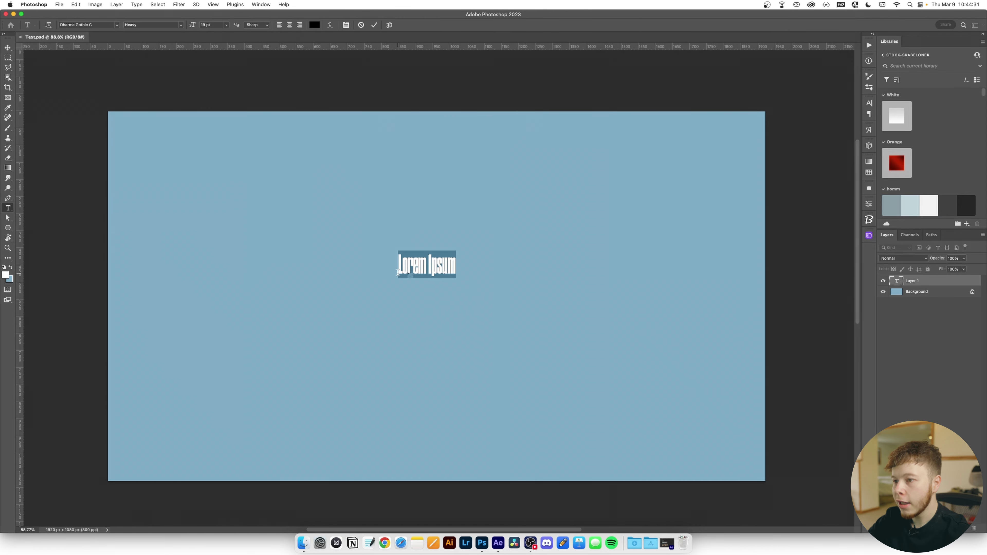
pyautogui.press('capslock')
pyautogui.write('PROBLEM')
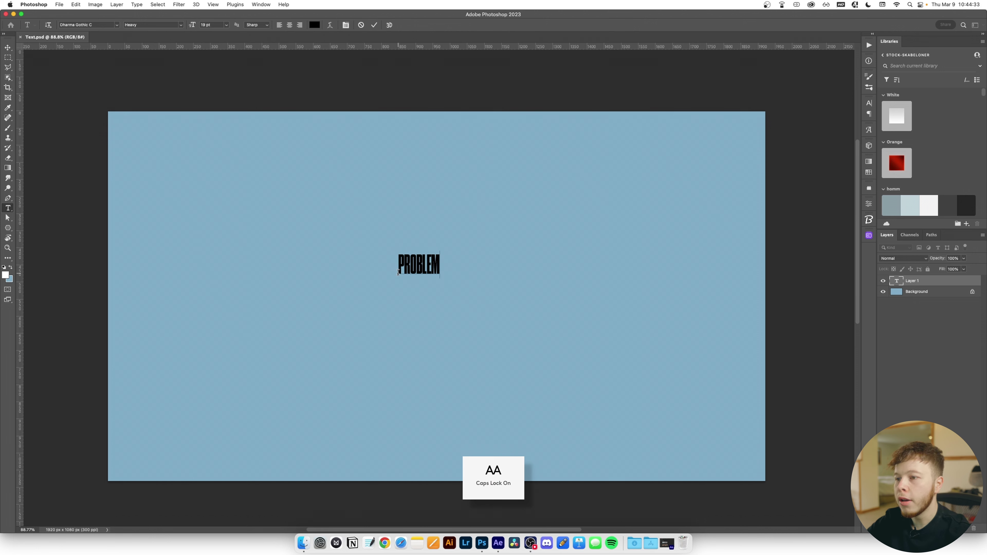
# Set the colour of the whole PROBLEM text to off-white #F6F4F3 and commit the text
pyautogui.press('super+a')
pyautogui.click(314, 25)
pyautogui.write('F')
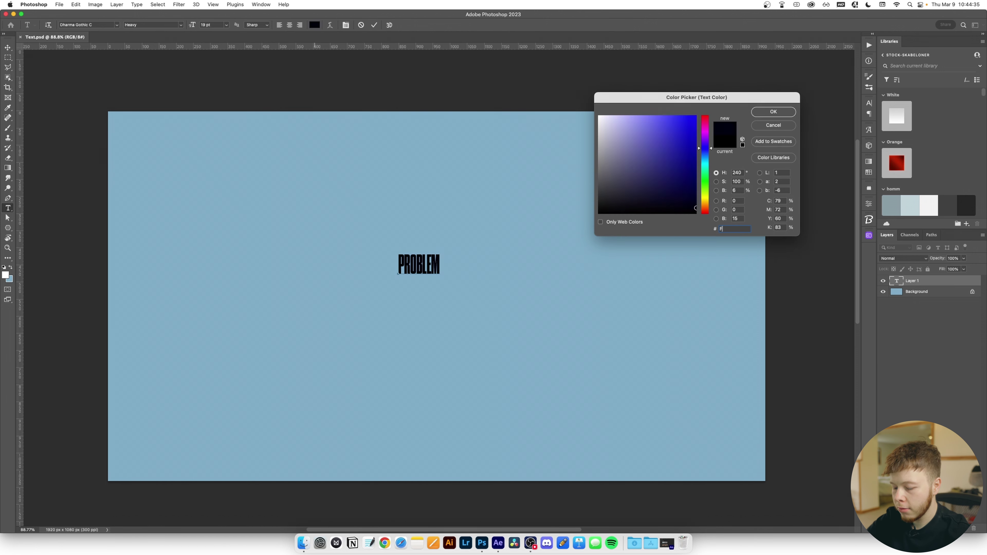
pyautogui.write('6F4F0')
pyautogui.press('Return')
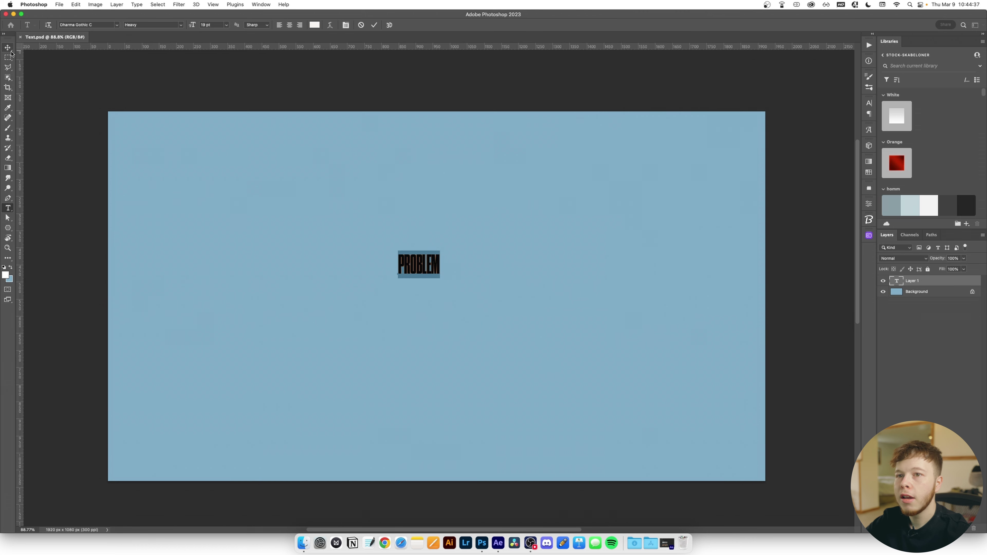
pyautogui.click(9, 49)
# Scale the PROBLEM text up to about 830 px wide and centre it horizontally and vertically on the canvas
pyautogui.press('super+t')
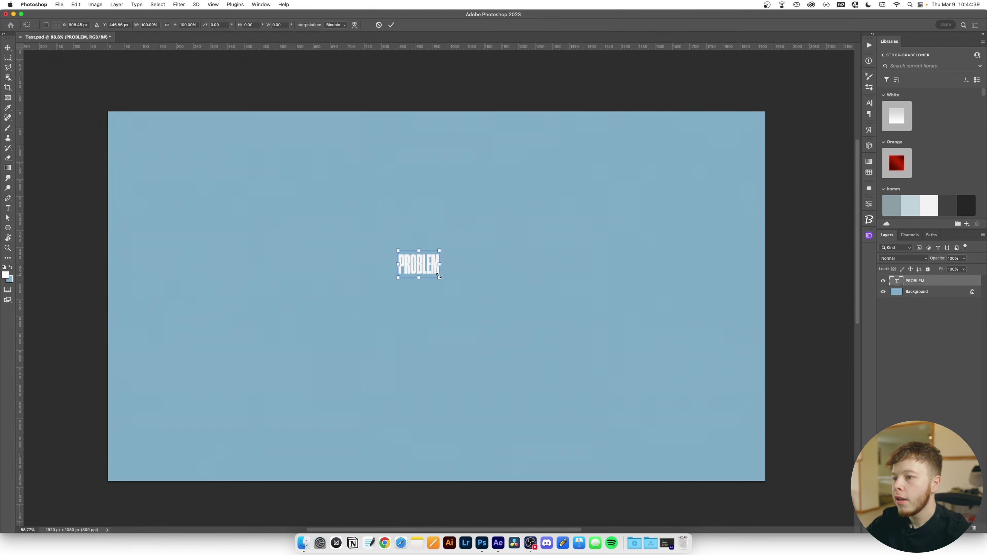
pyautogui.moveTo(439, 276); pyautogui.dragTo(644, 410)
pyautogui.moveTo(575, 360); pyautogui.dragTo(478, 311)
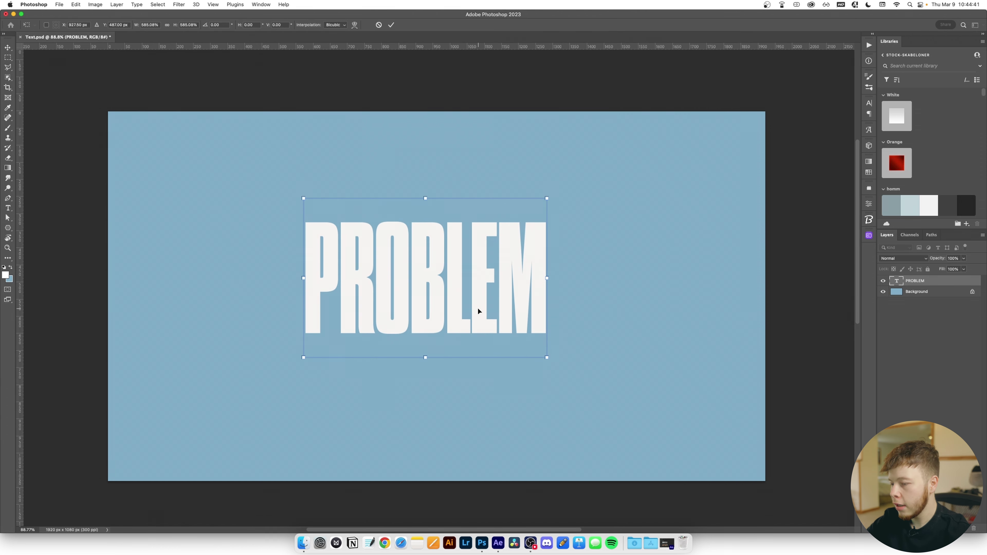
pyautogui.press('Return')
pyautogui.press('super+t')
pyautogui.moveTo(547, 358); pyautogui.dragTo(590, 385)
pyautogui.press('Return')
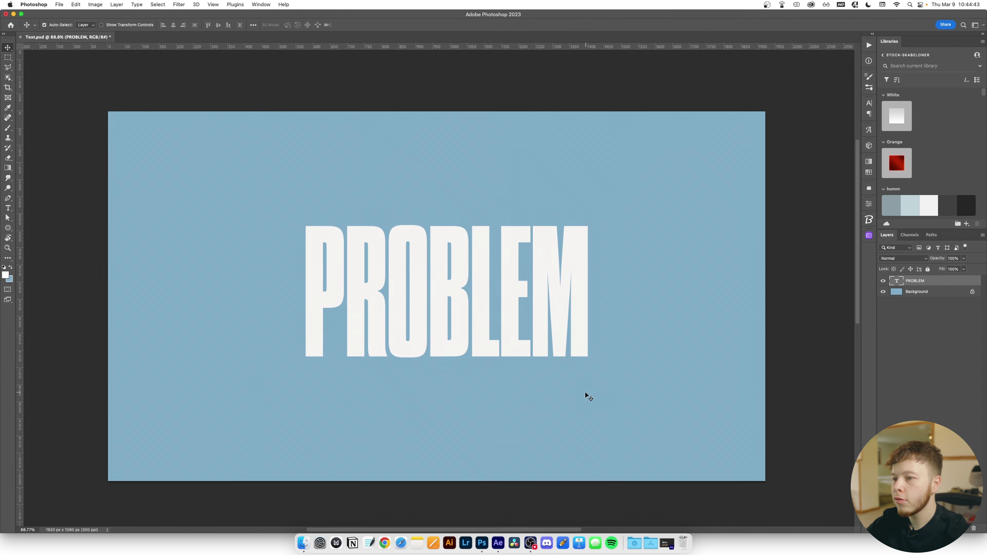
pyautogui.click(173, 25)
pyautogui.click(218, 25)
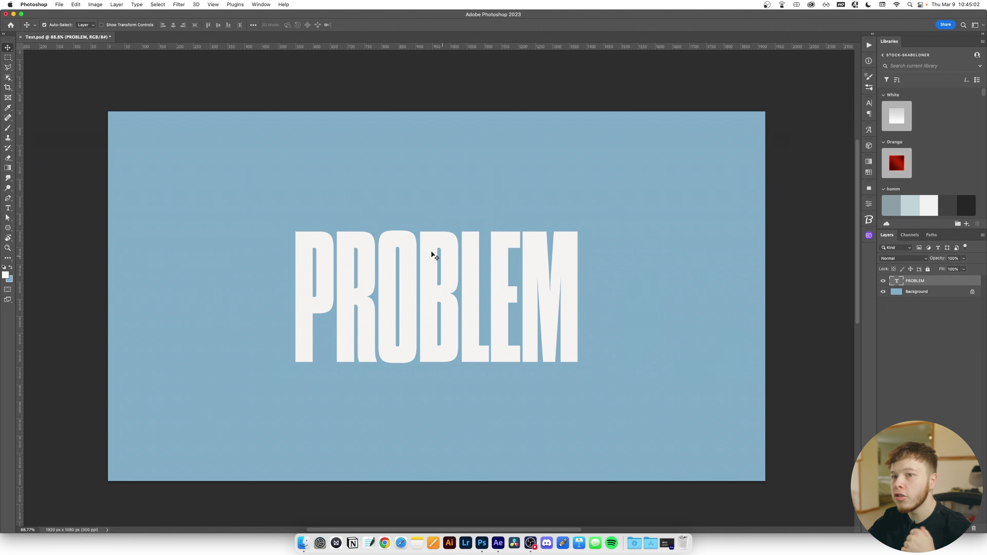
# Add a separate text layer reading CHILD in capitals above the word PROBLEM
pyautogui.click(315, 192)
pyautogui.press('t')
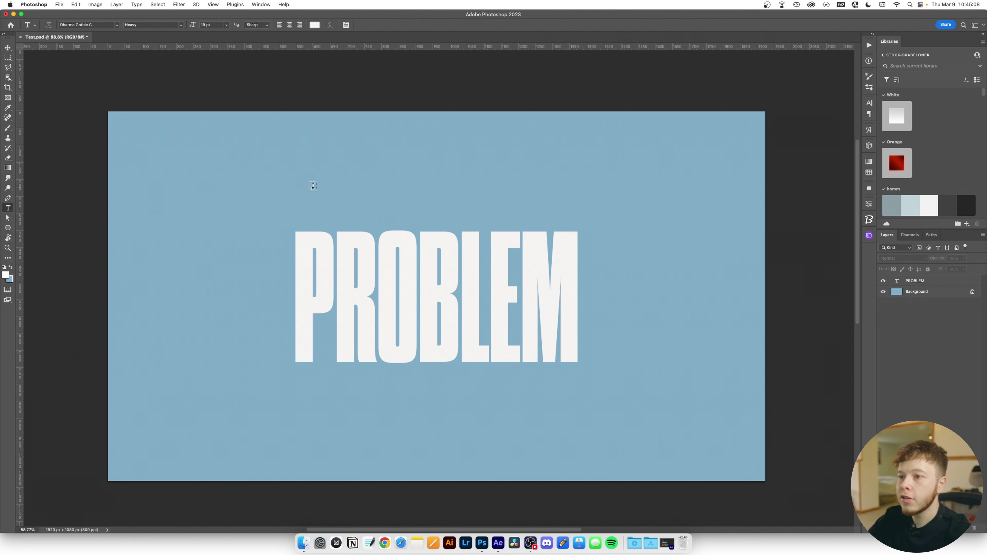
pyautogui.click(313, 186)
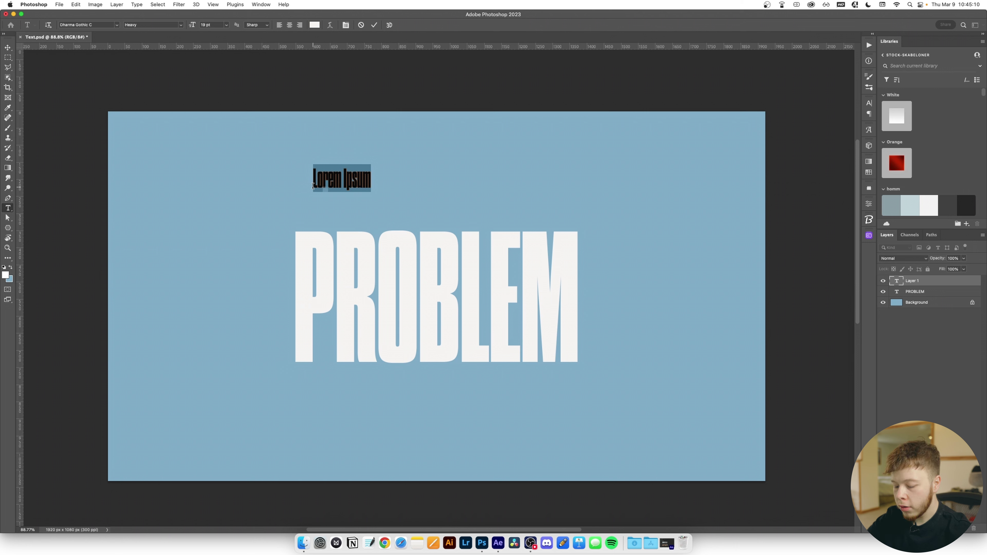
pyautogui.press('capslock')
pyautogui.write('child')
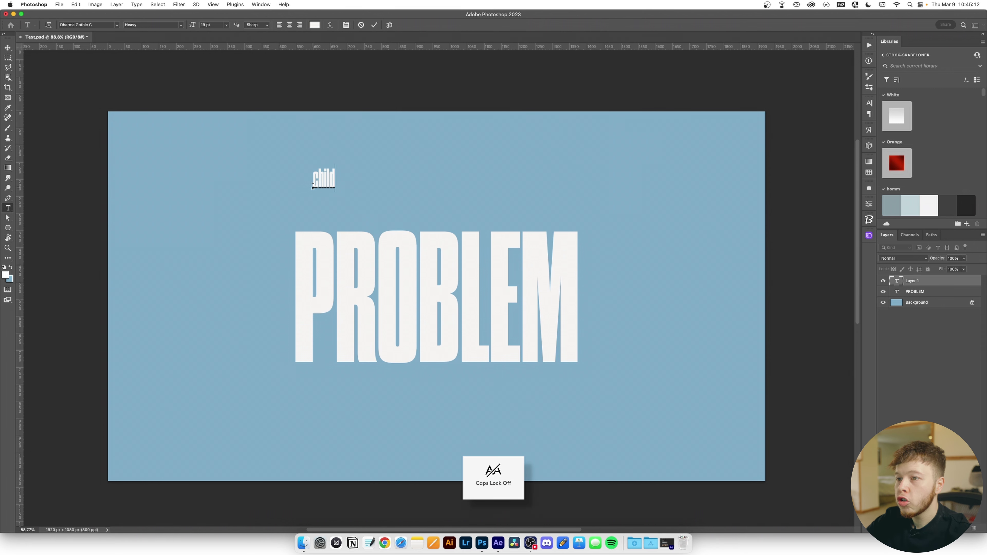
pyautogui.press('super+a')
pyautogui.write('CH')
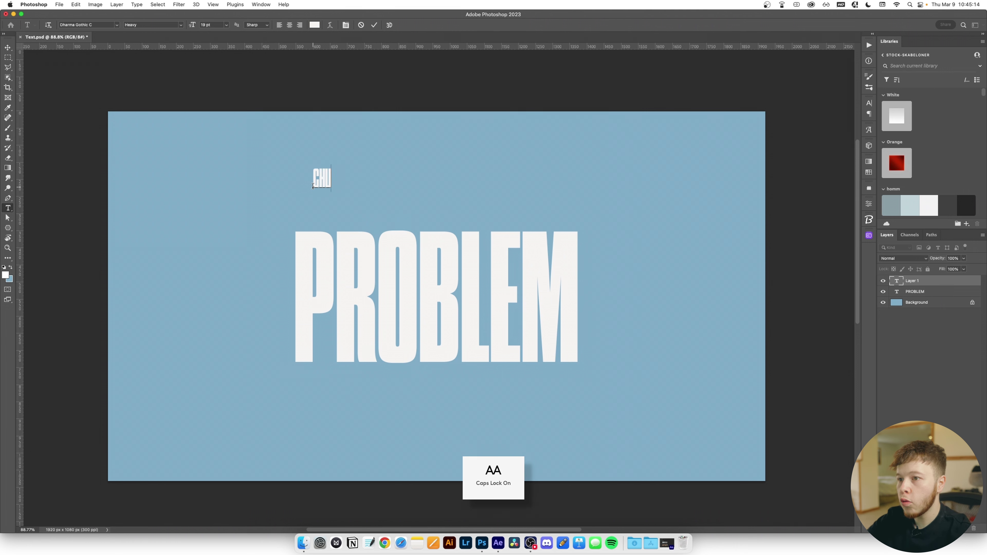
pyautogui.write('ILD')
pyautogui.press('capslock')
pyautogui.press('Escape')
pyautogui.press('v')
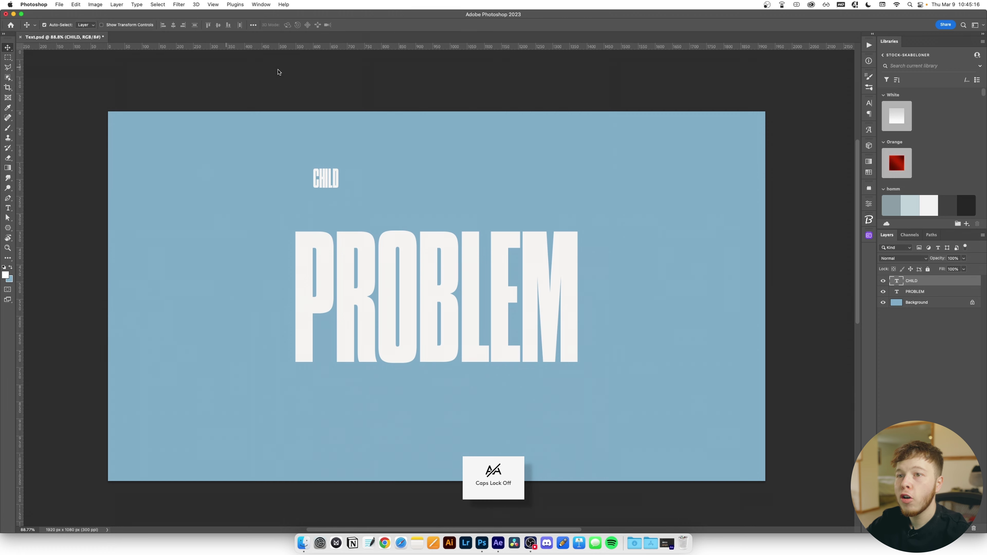
# Change the CHILD text's font to SabbathBlack OT Regular
pyautogui.click(868, 103)
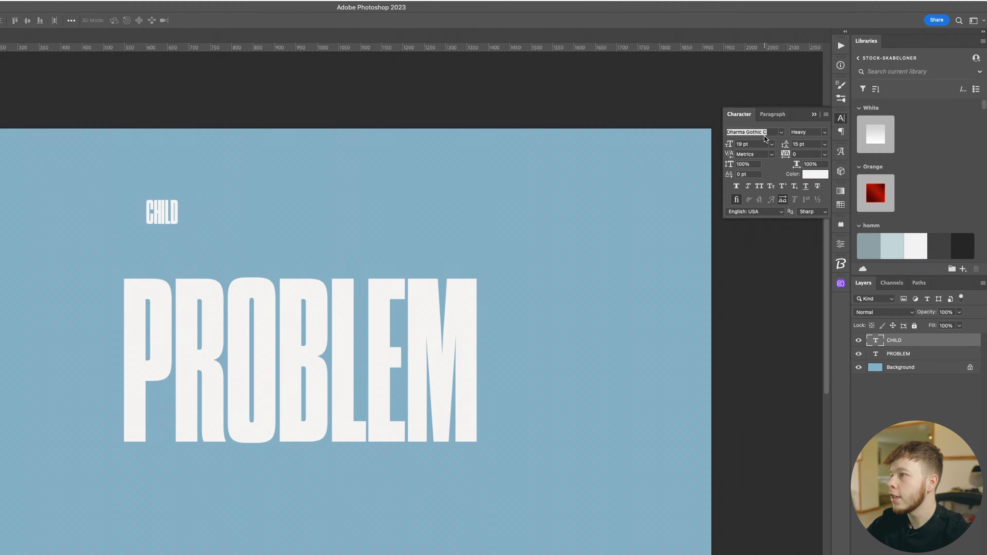
pyautogui.click(810, 115)
pyautogui.write('sabbat')
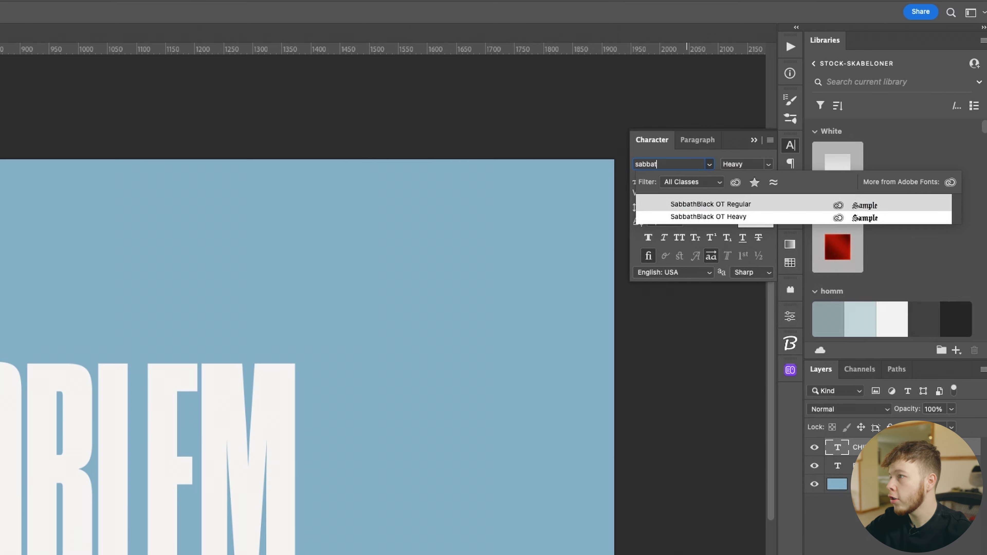
pyautogui.press('Return')
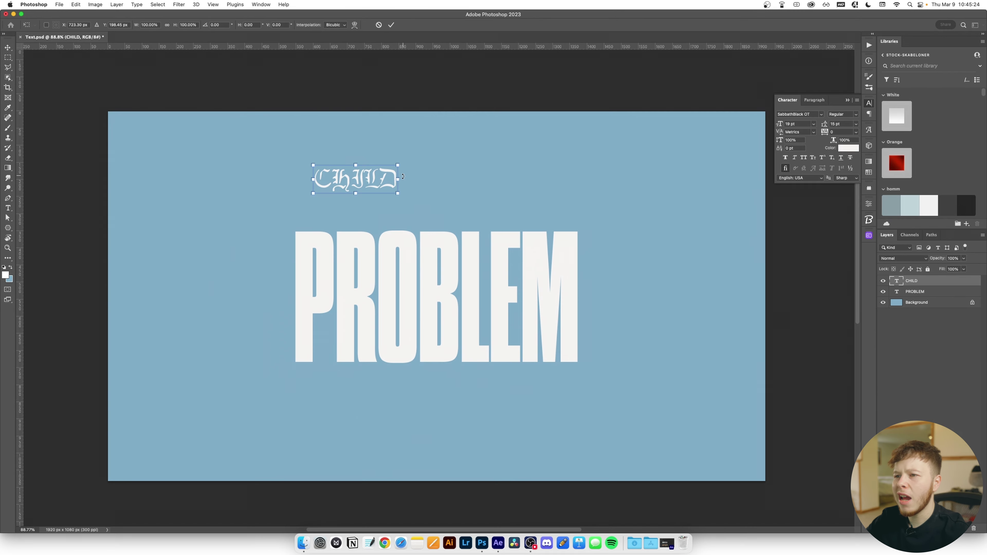
# Enlarge the CHILD text to about 395% and centre it on the canvas over PROBLEM
pyautogui.press('super+t')
pyautogui.moveTo(145, 239); pyautogui.dragTo(456, 230)
pyautogui.moveTo(615, 173); pyautogui.dragTo(616, 302)
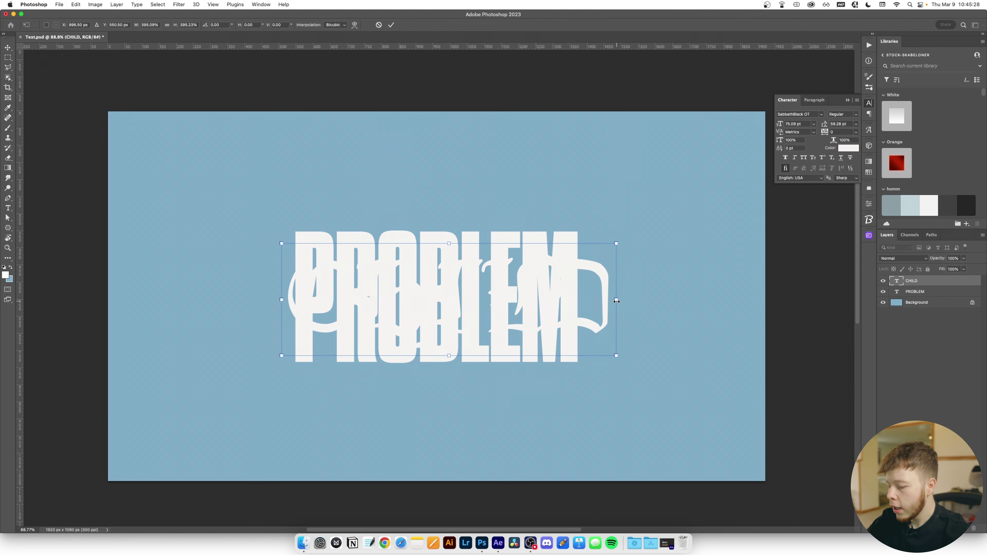
pyautogui.press('Return')
pyautogui.press('super+a')
pyautogui.click(173, 24)
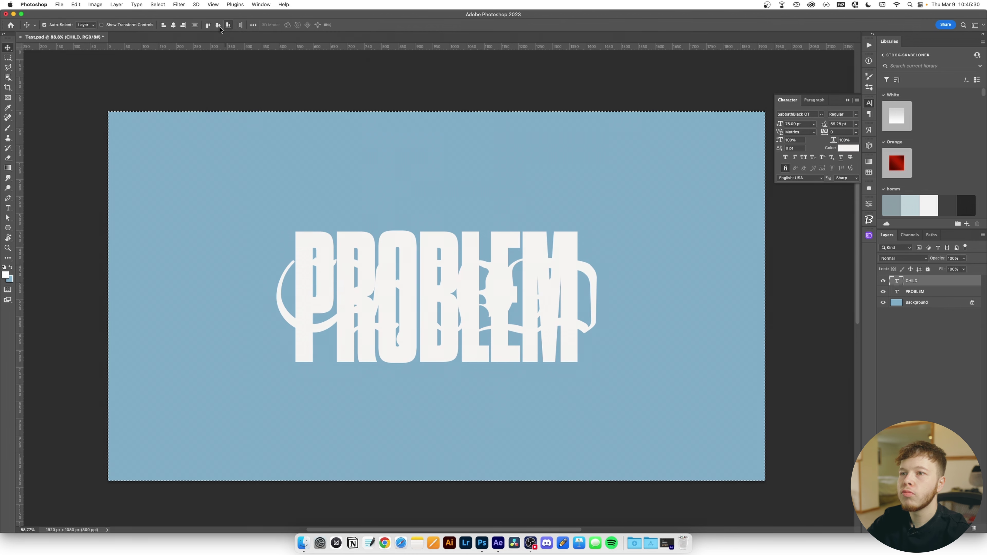
pyautogui.click(218, 24)
pyautogui.press('super+d')
# Set the CHILD text's colour to soft yellow #F0D579
pyautogui.click(846, 148)
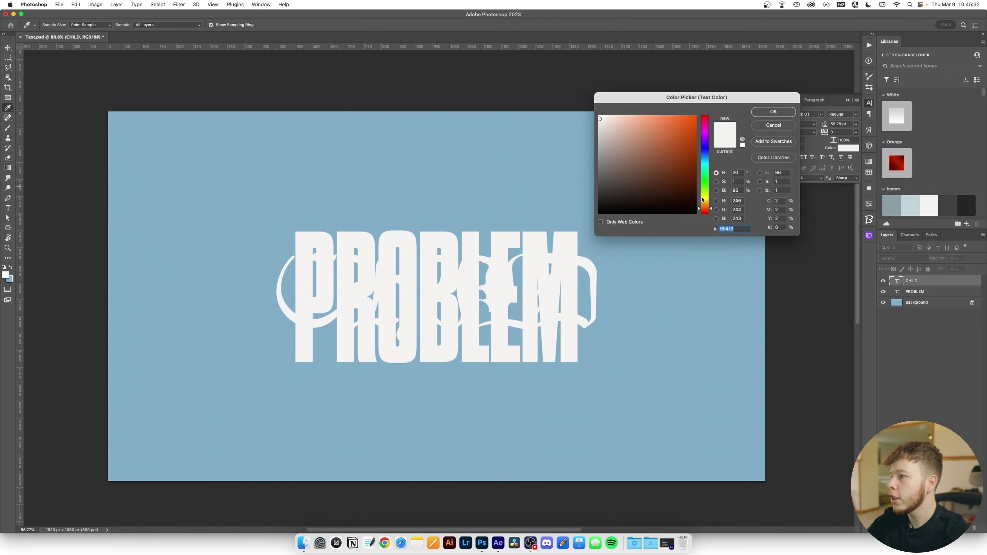
pyautogui.click(705, 202)
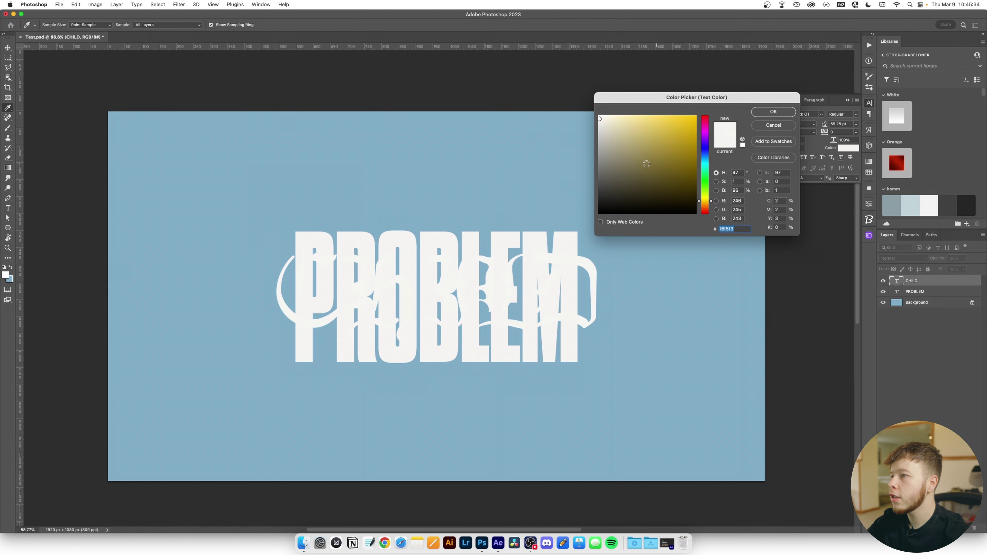
pyautogui.moveTo(646, 164)
pyautogui.mouseDown()
pyautogui.moveTo(637, 116)
pyautogui.moveTo(646, 121)
pyautogui.mouseUp()
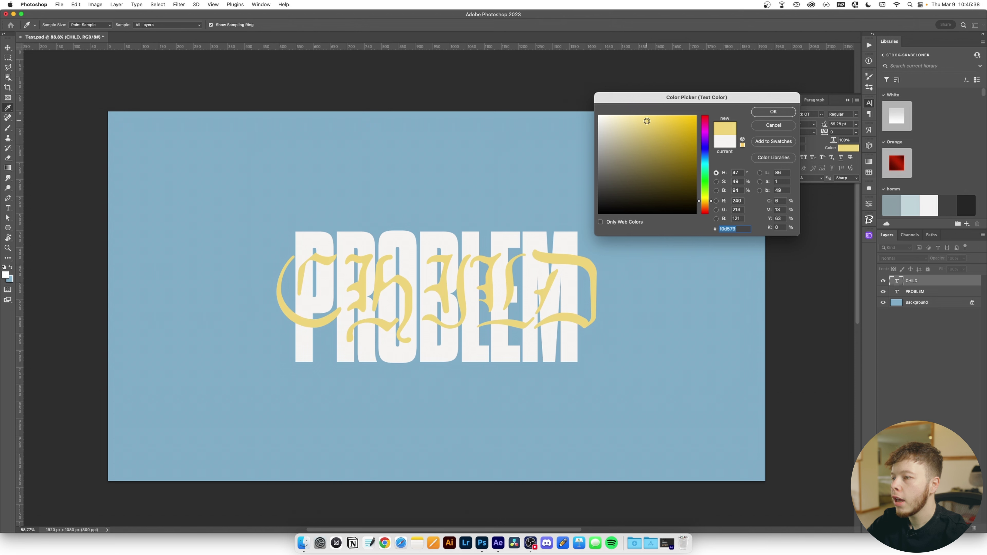
pyautogui.click(790, 112)
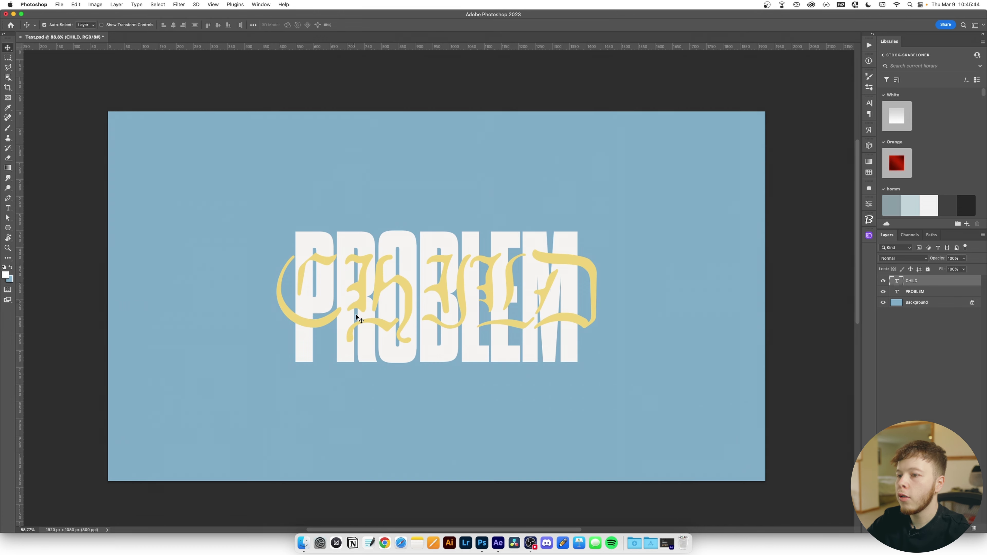
# Convert the PROBLEM and CHILD text layers into separate smart objects
pyautogui.click(359, 338)
pyautogui.press('super+a')
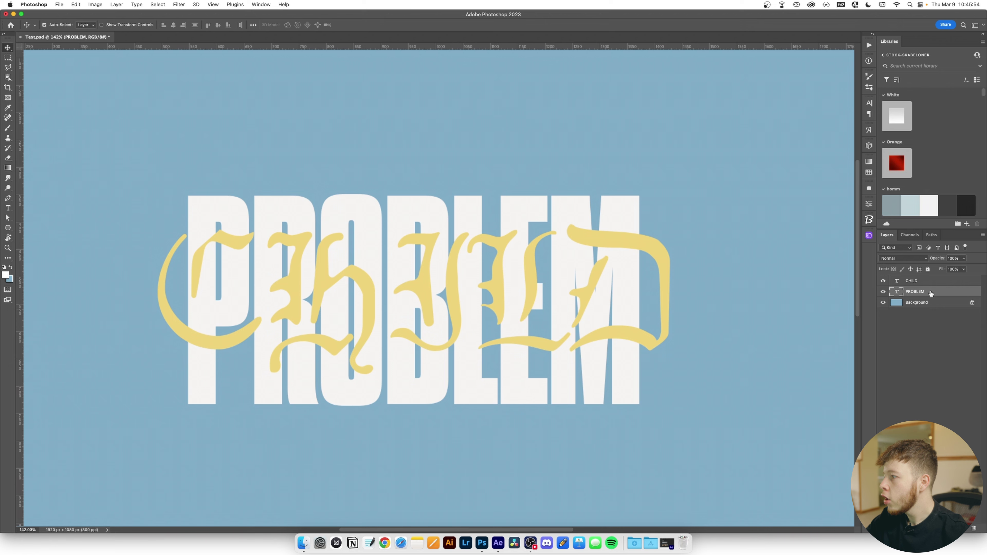
pyautogui.press('super+alt+s')
pyautogui.click(931, 281)
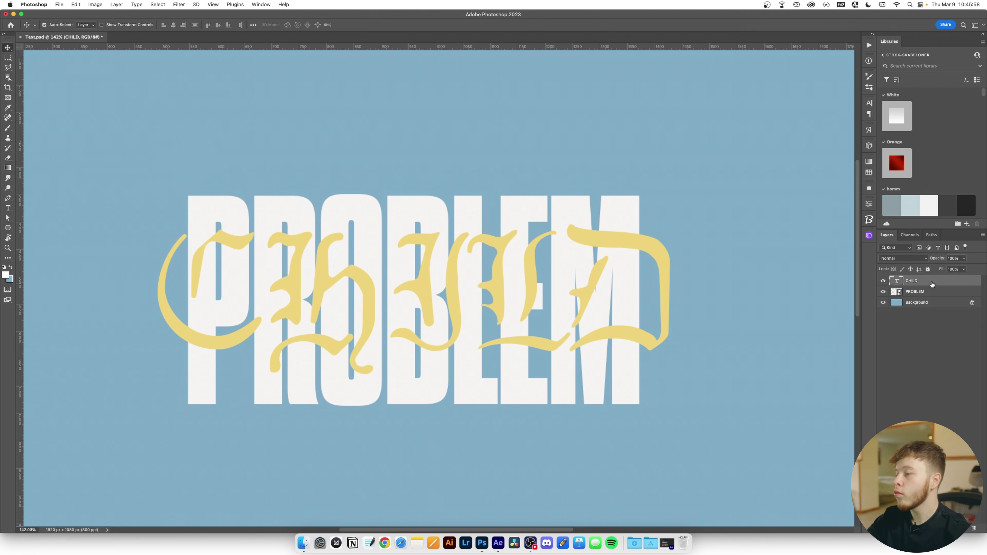
pyautogui.rightClick(932, 285)
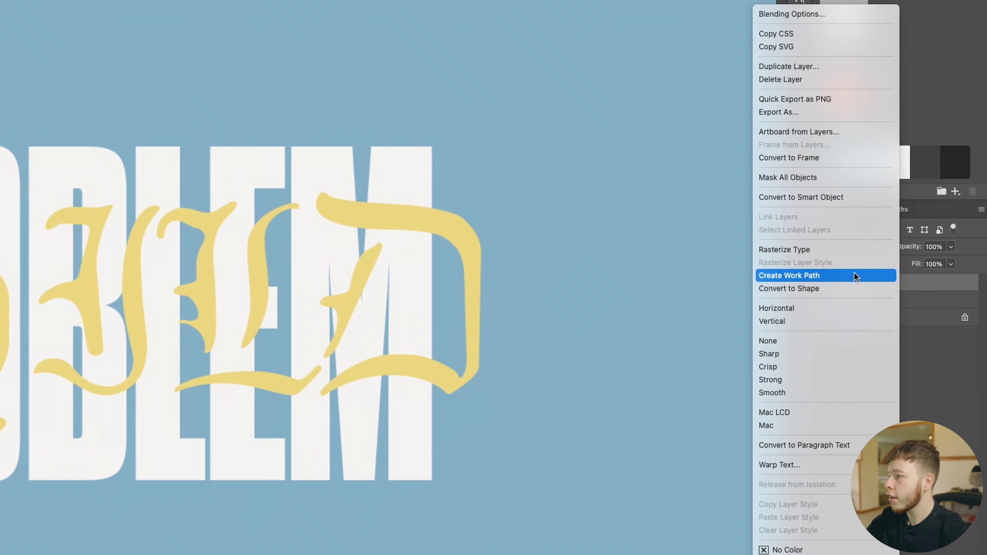
pyautogui.click(826, 199)
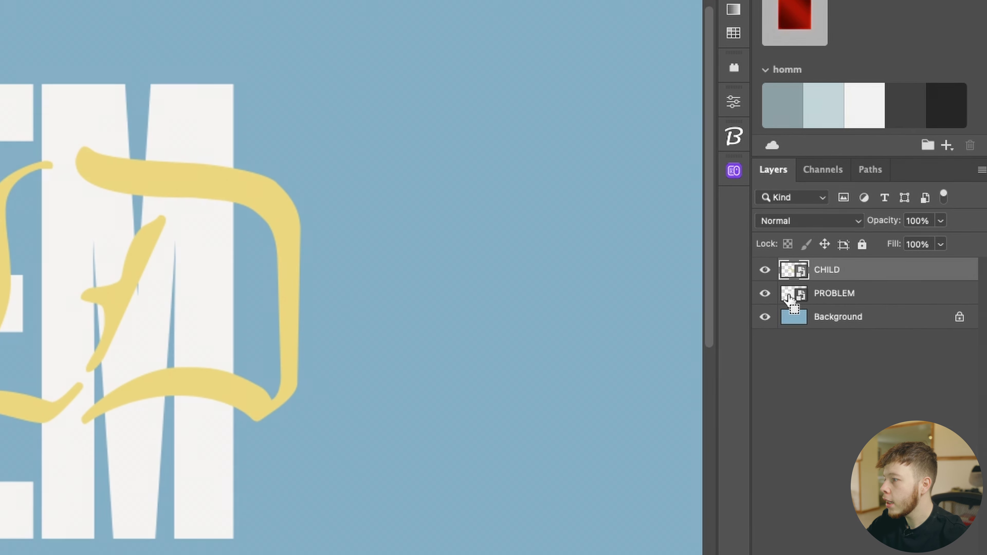
# Mask the CHILD layer with the outline of the PROBLEM letters and invert the mask
pyautogui.keyDown('super'); pyautogui.click(793, 299); pyautogui.keyUp('super')
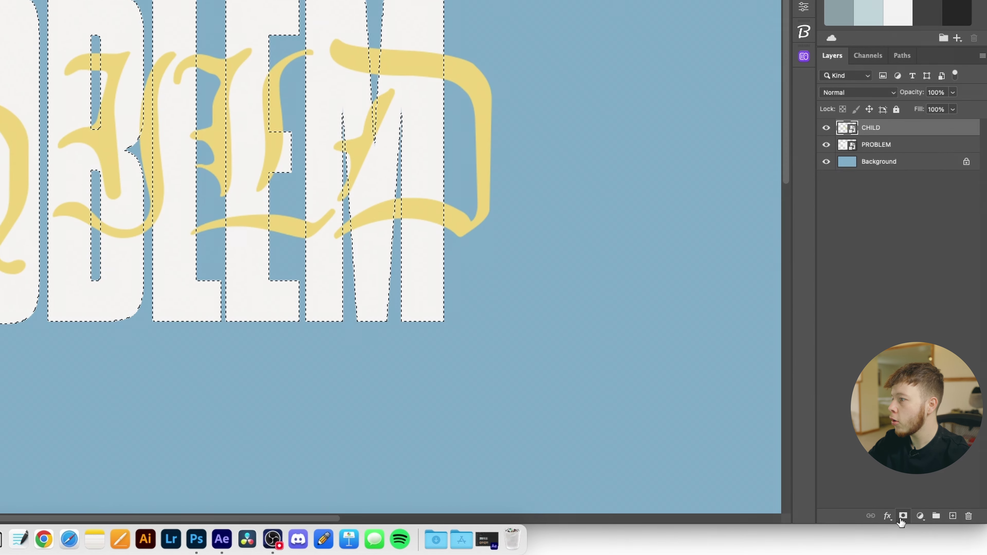
pyautogui.click(902, 518)
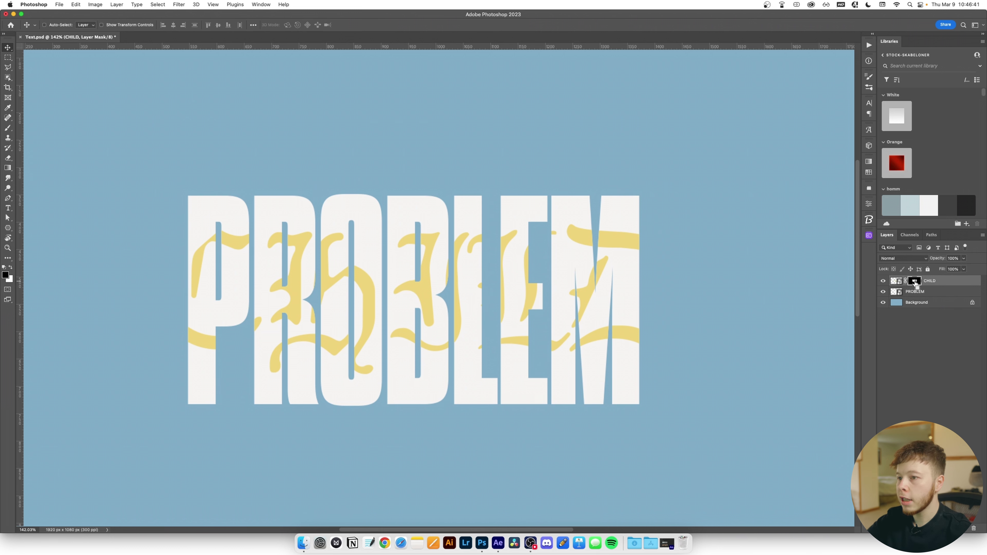
pyautogui.press('super+i')
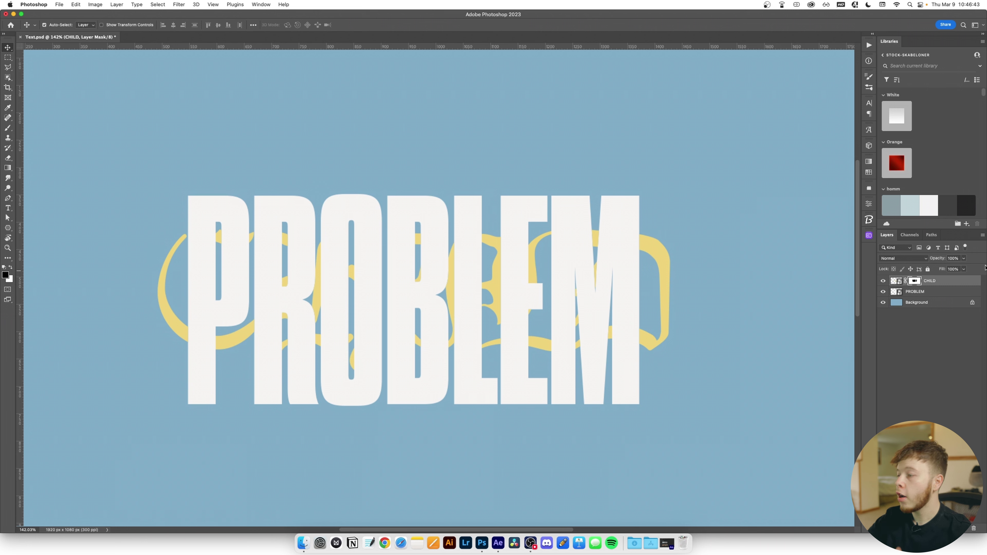
# Activate the Brush tool for painting on the CHILD mask and check its size and hardness without a selection active
pyautogui.press('b')
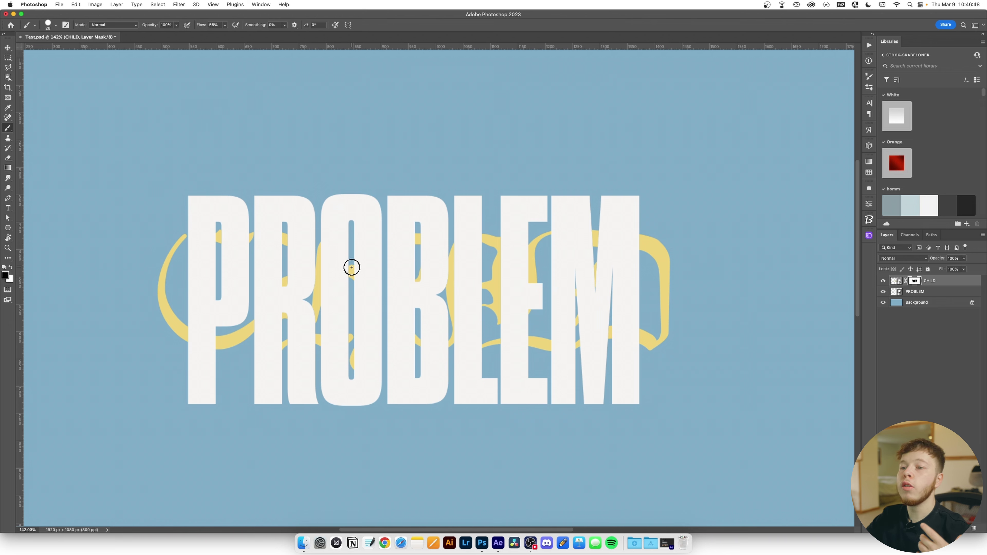
pyautogui.keyDown('super'); pyautogui.click(894, 293); pyautogui.keyUp('super')
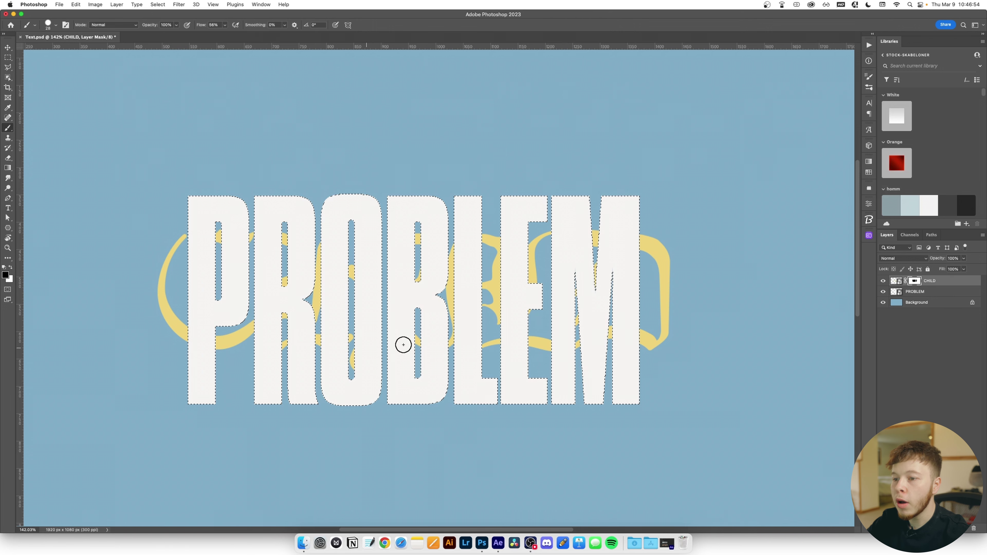
pyautogui.press('super+d')
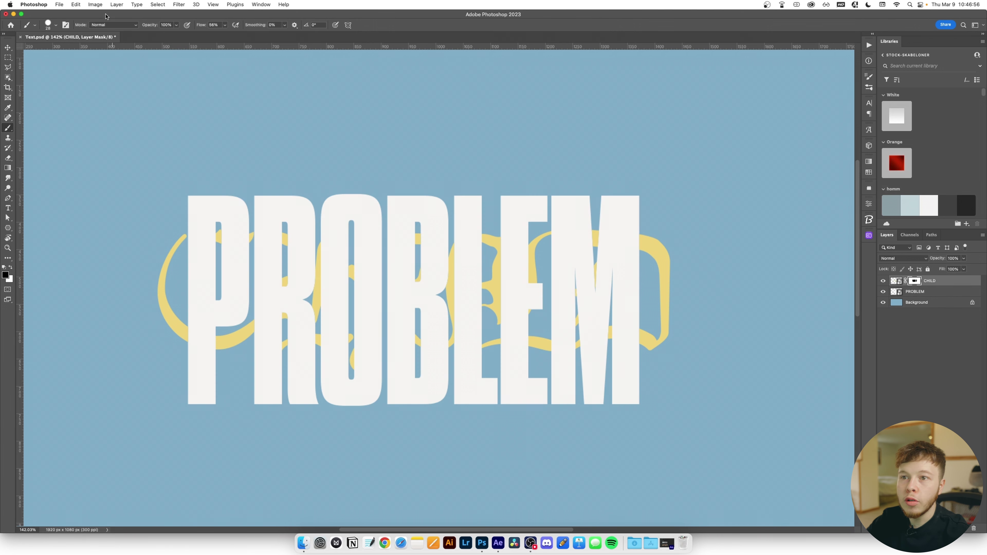
pyautogui.click(56, 26)
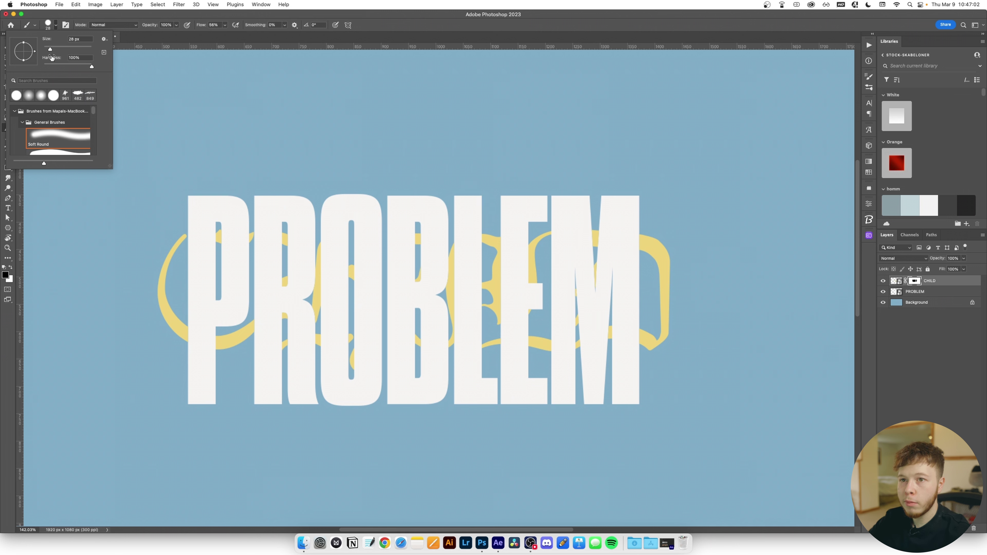
pyautogui.click(66, 18)
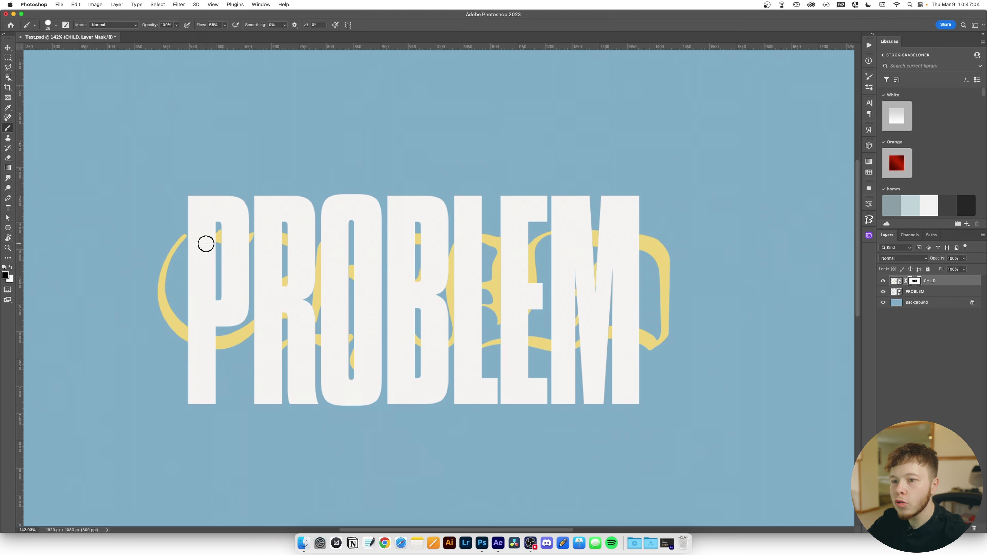
# Reduce the brush size and paint white on the CHILD mask to reveal the C's lower curve over the P's stem
pyautogui.scroll(3, 205, 244)
pyautogui.moveTo(204, 241); pyautogui.dragTo(238, 231)
pyautogui.press('[')
pyautogui.press('[')
pyautogui.press('[')
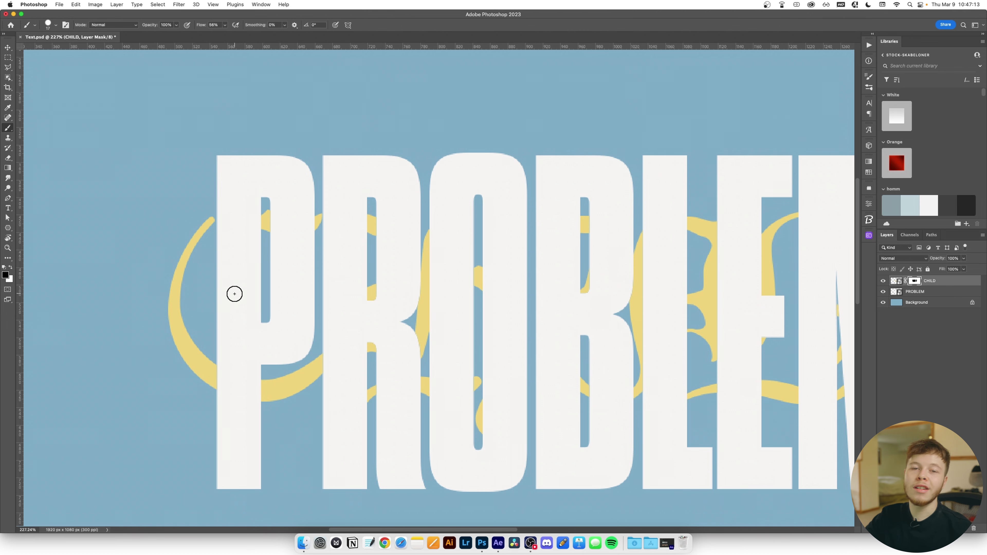
pyautogui.scroll(-2, 226, 311)
pyautogui.moveTo(200, 348)
pyautogui.mouseDown()
pyautogui.moveTo(223, 336)
pyautogui.moveTo(231, 366)
pyautogui.moveTo(238, 350)
pyautogui.moveTo(255, 357)
pyautogui.mouseUp()
pyautogui.press('x')
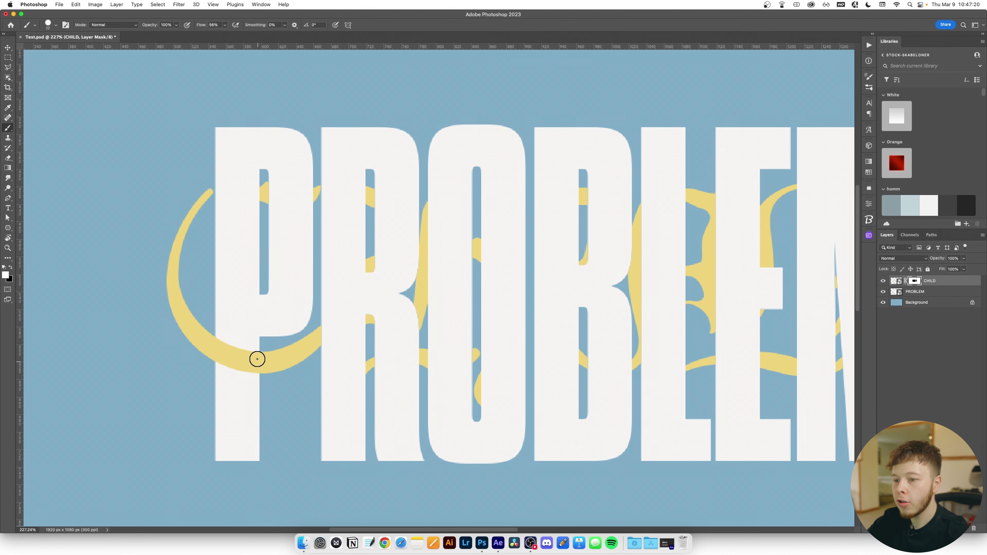
# Paint white on the CHILD mask to reveal the C's upper stroke over the P's bowl
pyautogui.scroll(3, 260, 327)
pyautogui.moveTo(253, 252)
pyautogui.mouseDown()
pyautogui.moveTo(287, 273)
pyautogui.moveTo(307, 267)
pyautogui.mouseUp()
pyautogui.scroll(-1, 313, 267)
pyautogui.hscroll(1, 313, 267)
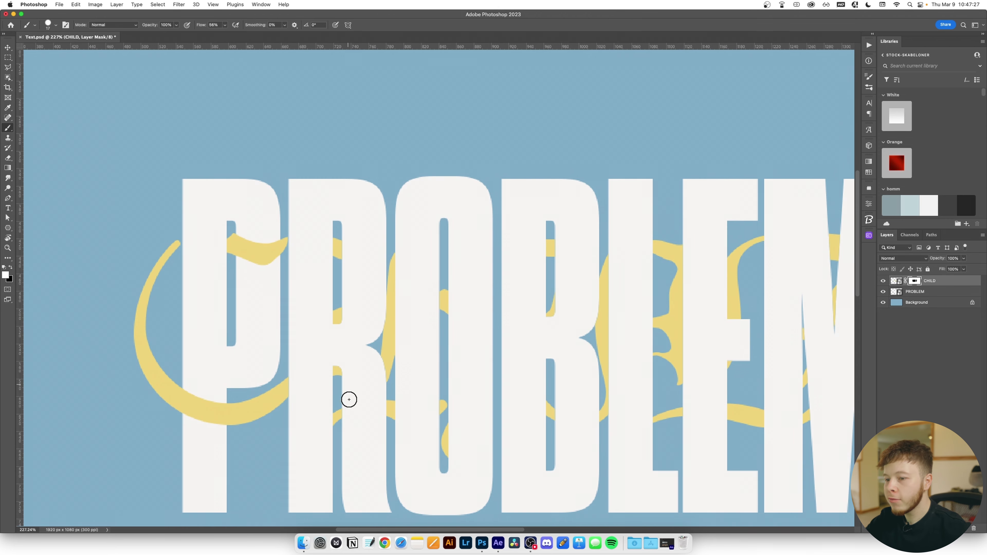
# Reveal the H's left strokes over the R, and hide its tail at the R's right leg by painting black within PROBLEM's outline
pyautogui.moveTo(346, 413)
pyautogui.mouseDown()
pyautogui.moveTo(384, 411)
pyautogui.moveTo(337, 417)
pyautogui.moveTo(321, 453)
pyautogui.mouseUp()
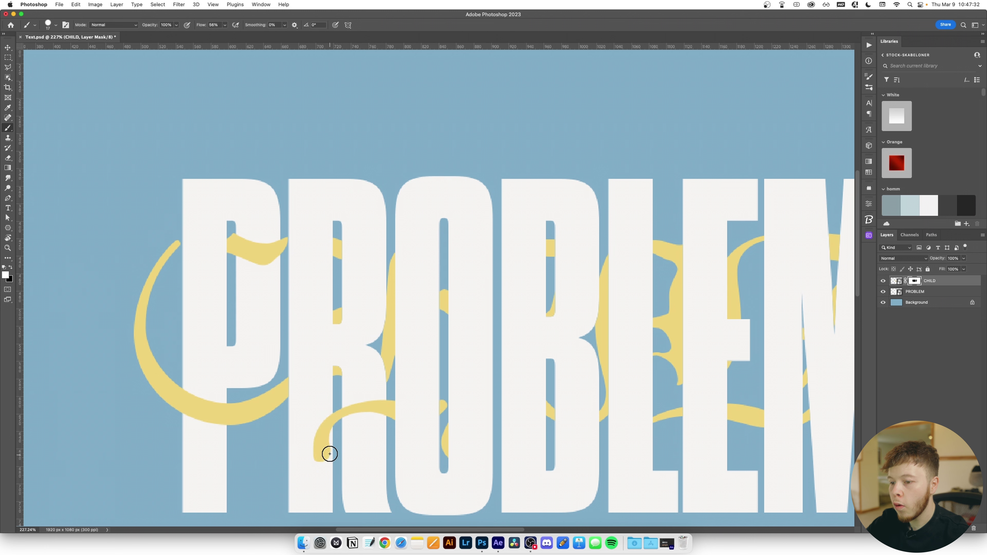
pyautogui.moveTo(344, 251)
pyautogui.mouseDown()
pyautogui.moveTo(379, 244)
pyautogui.moveTo(373, 238)
pyautogui.moveTo(357, 283)
pyautogui.moveTo(352, 263)
pyautogui.moveTo(355, 298)
pyautogui.moveTo(343, 316)
pyautogui.moveTo(354, 304)
pyautogui.moveTo(355, 320)
pyautogui.moveTo(343, 324)
pyautogui.moveTo(361, 320)
pyautogui.moveTo(350, 366)
pyautogui.moveTo(315, 390)
pyautogui.moveTo(348, 413)
pyautogui.mouseUp()
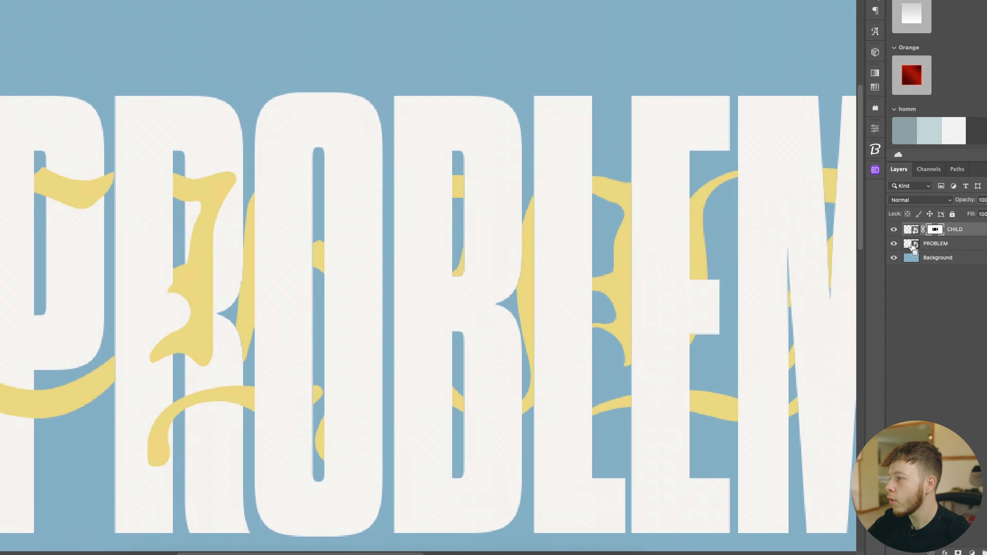
pyautogui.keyDown('ctrl'); pyautogui.click(911, 245); pyautogui.keyUp('ctrl')
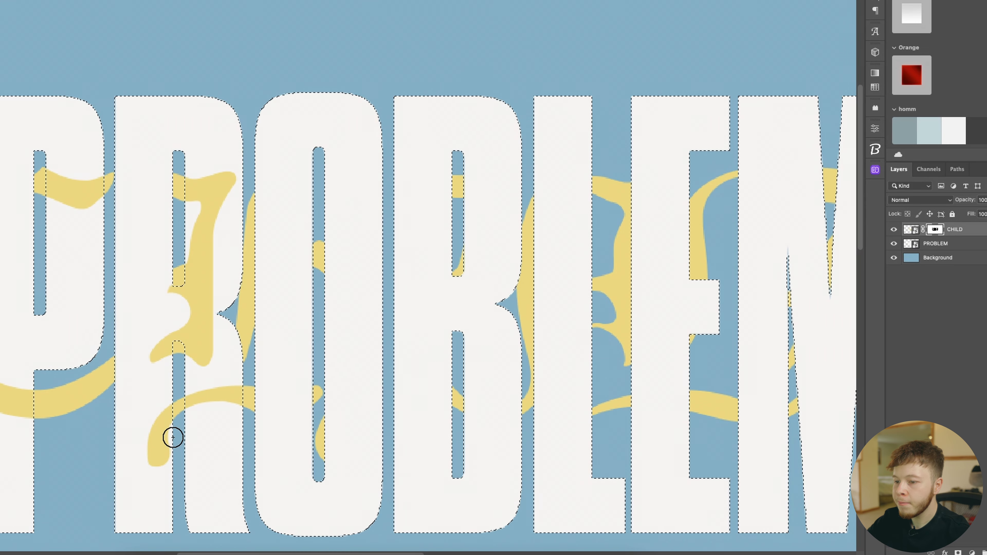
pyautogui.press('x')
pyautogui.moveTo(194, 401); pyautogui.dragTo(238, 396)
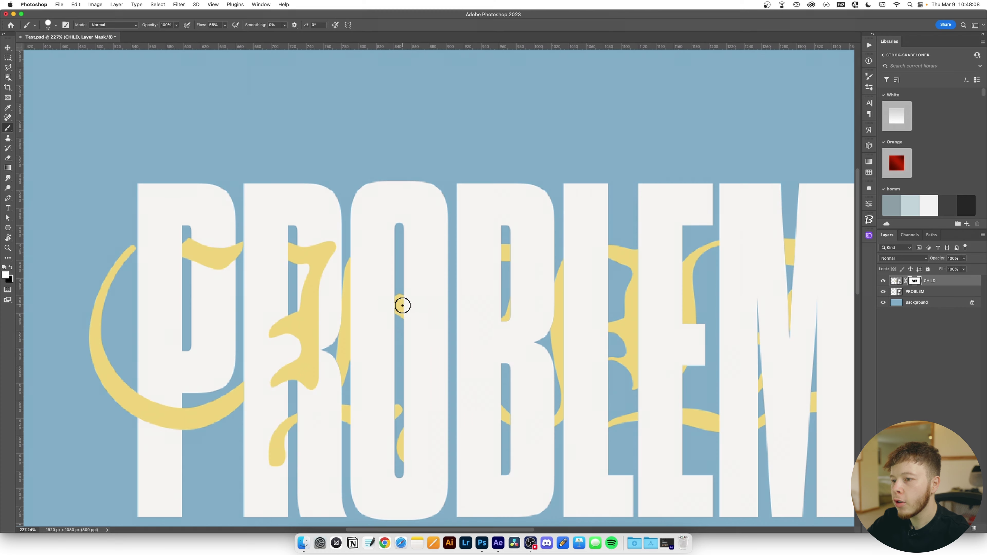
# Paint on the CHILD mask to reveal the H's right stroke over the O and the D's upper stroke over the M
pyautogui.moveTo(323, 255)
pyautogui.mouseDown()
pyautogui.moveTo(329, 272)
pyautogui.moveTo(330, 252)
pyautogui.mouseUp()
pyautogui.moveTo(408, 303)
pyautogui.mouseDown()
pyautogui.moveTo(423, 317)
pyautogui.moveTo(415, 341)
pyautogui.moveTo(430, 321)
pyautogui.mouseUp()
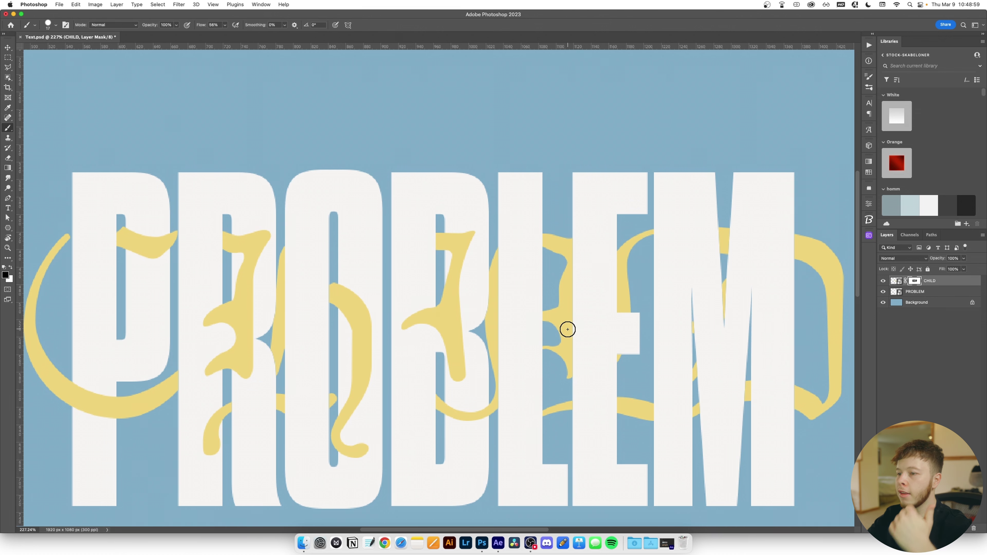
pyautogui.moveTo(715, 286); pyautogui.dragTo(672, 285)
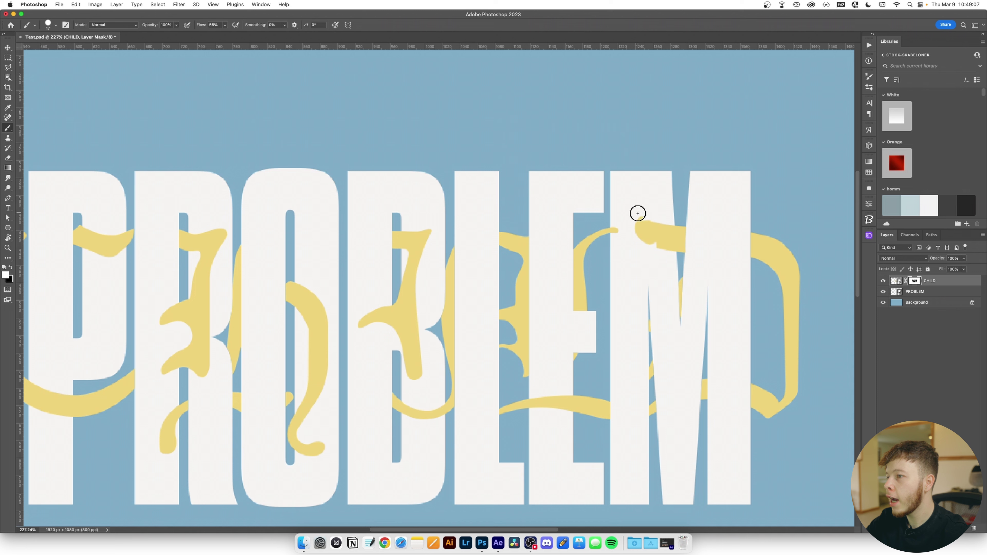
pyautogui.moveTo(644, 218); pyautogui.dragTo(654, 244)
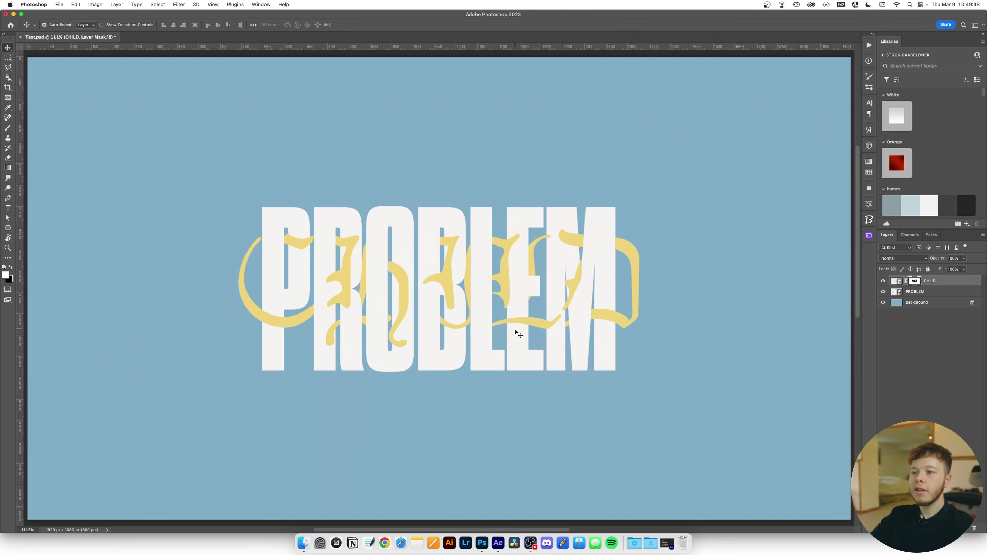
# Make the CHILD layer itself active instead of its mask and save Text.psd
pyautogui.scroll(-3, 517, 325)
pyautogui.press('super+0')
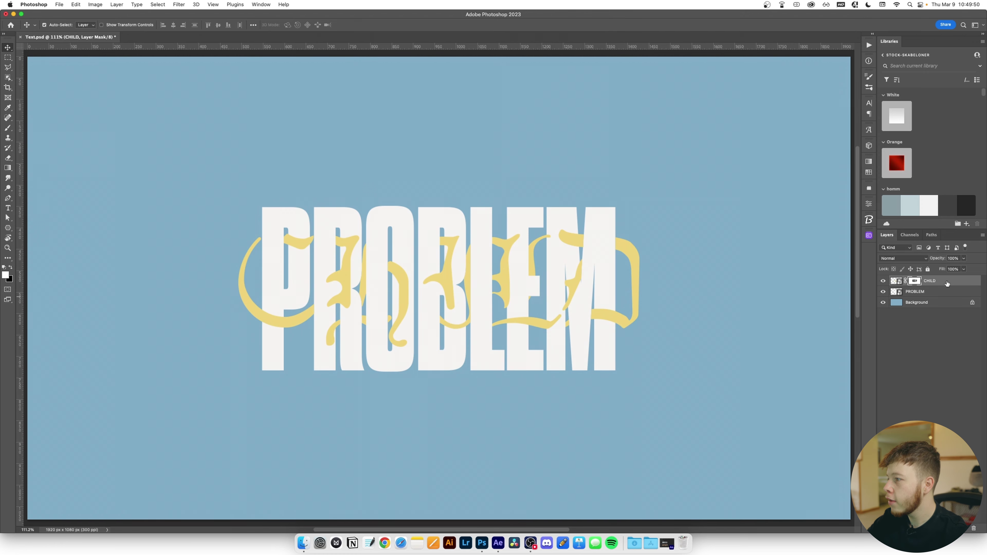
pyautogui.click(946, 282)
pyautogui.scroll(-3, 517, 329)
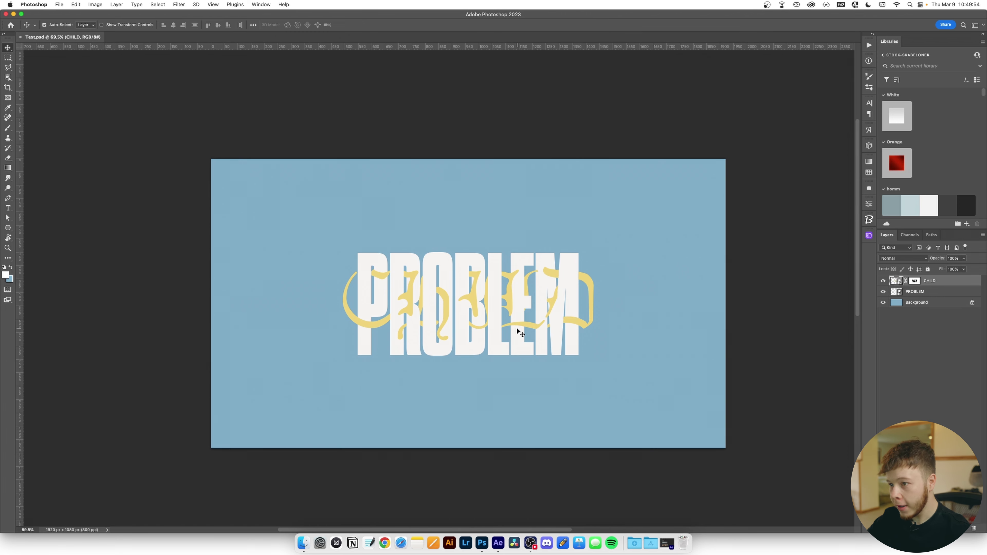
# Switch to After Effects, open the Text composition and toggle the CHILD layer's visibility off and on
pyautogui.press('super+Tab')
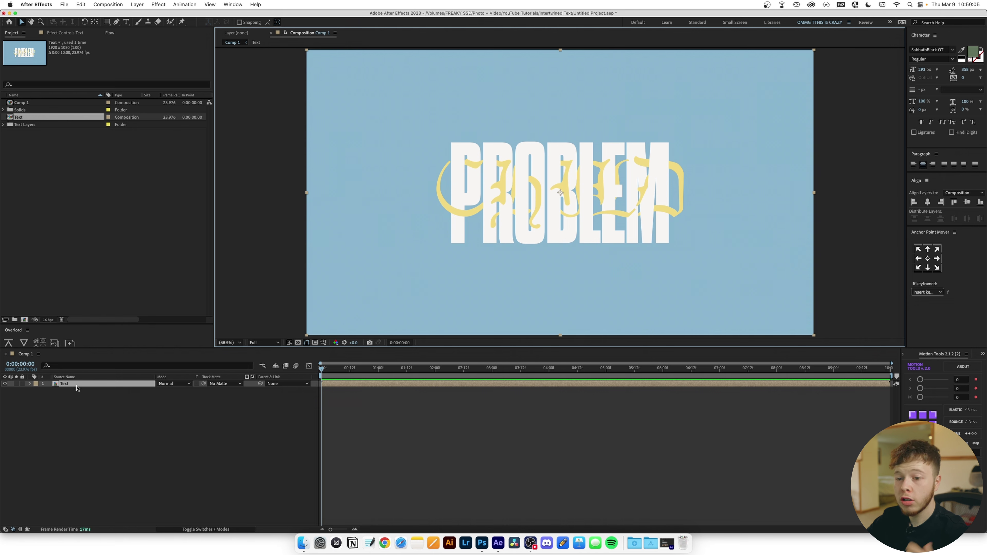
pyautogui.doubleClick(76, 384)
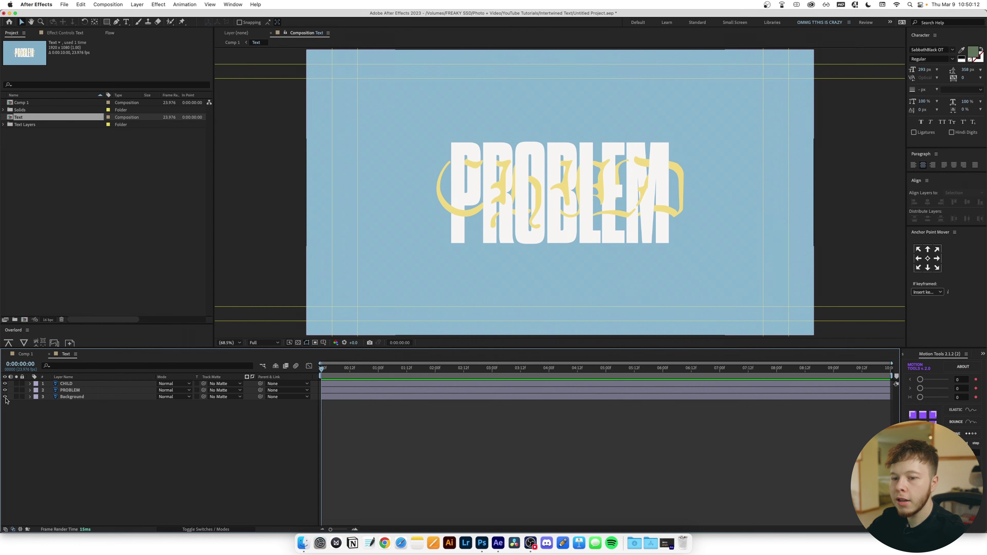
pyautogui.click(6, 384)
pyautogui.click(5, 384)
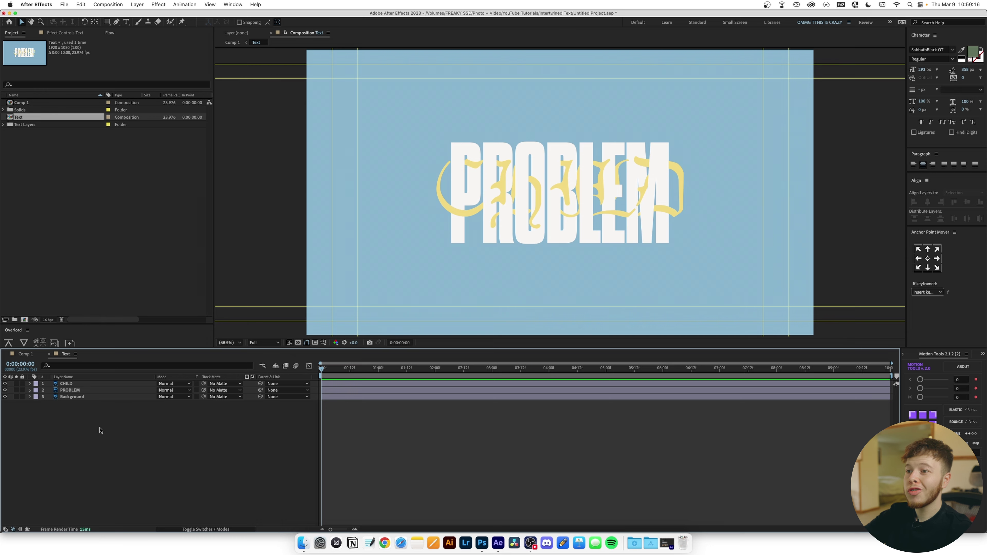
# Switch back to Photoshop and open the text inside the PROBLEM smart object for editing
pyautogui.press('super+Tab')
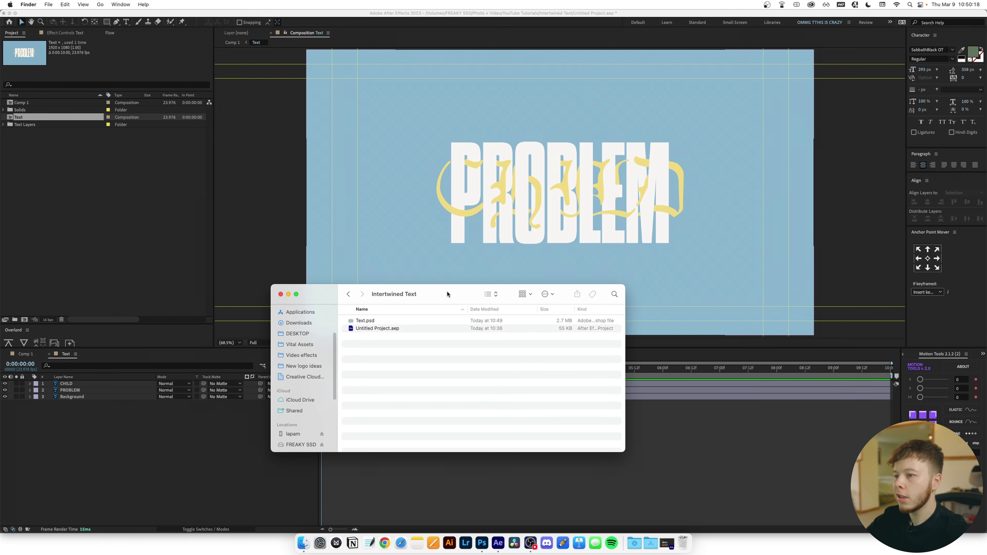
pyautogui.press('super+Tab')
pyautogui.press('super+Tab')
pyautogui.press('Tab')
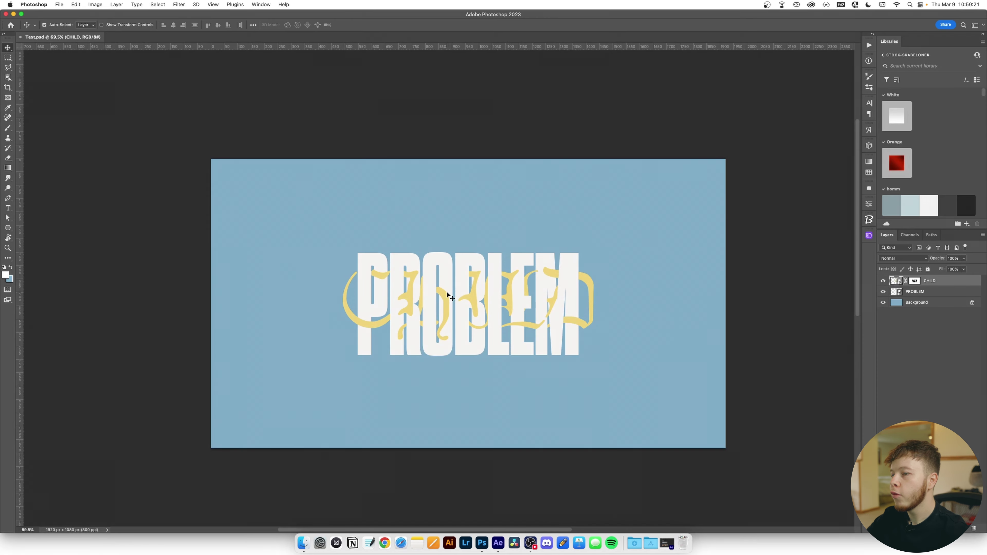
pyautogui.click(481, 354)
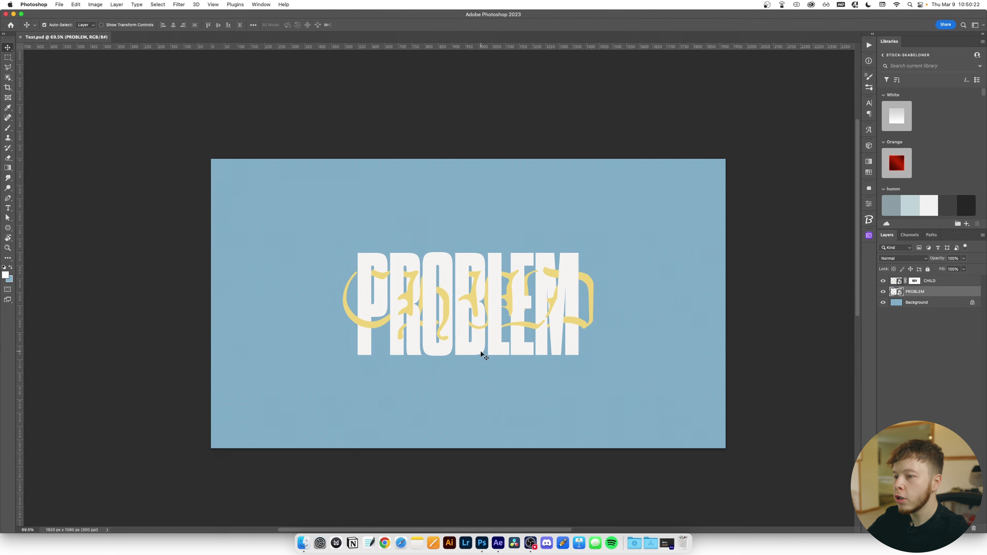
pyautogui.doubleClick(893, 293)
pyautogui.doubleClick(896, 280)
# Replace the B in PROBLEM with a lowercase "a", save the smart object and return to Text.psd
pyautogui.press('Left')
pyautogui.press('Right')
pyautogui.press('Right')
pyautogui.press('Right')
pyautogui.press('Right')
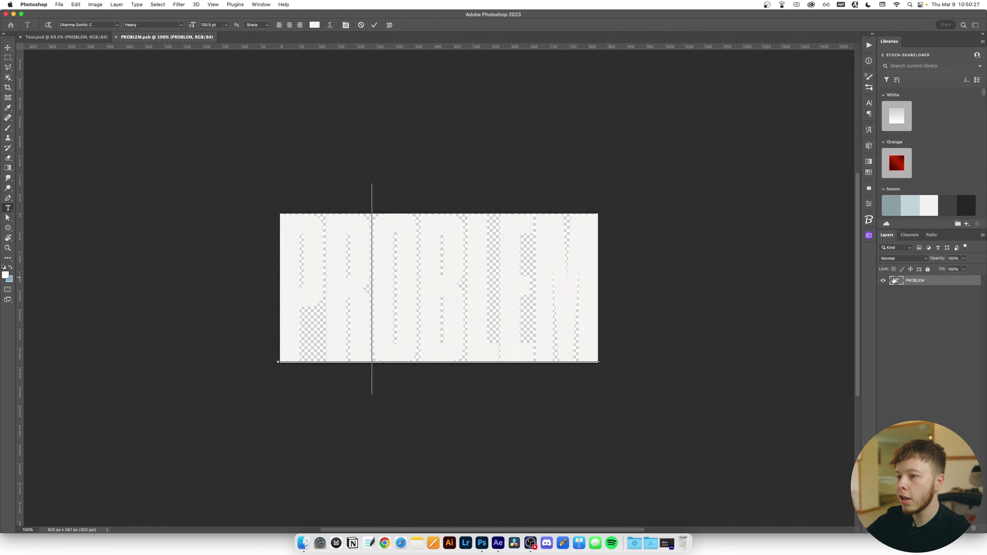
pyautogui.press('BackSpace')
pyautogui.write('a')
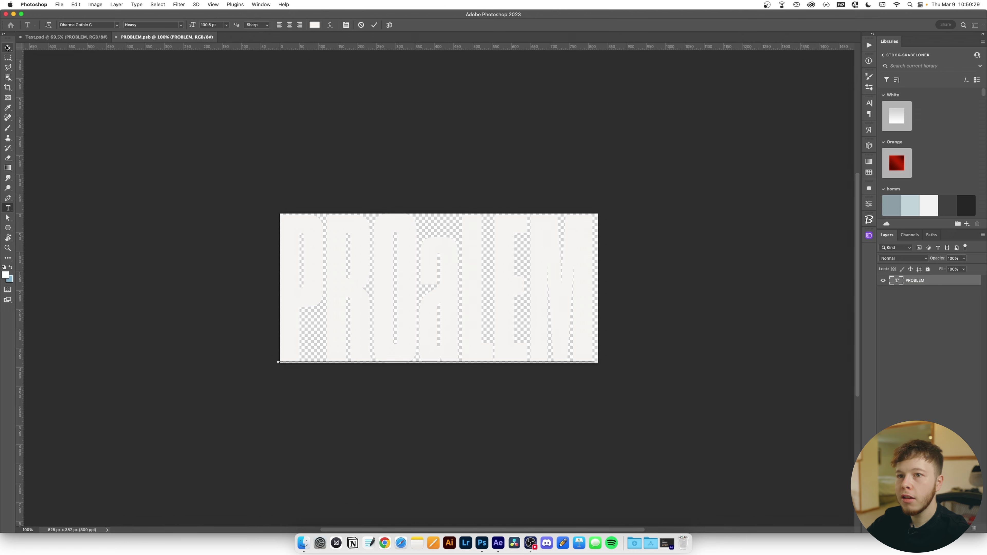
pyautogui.click(7, 48)
pyautogui.press('super+s')
pyautogui.click(84, 38)
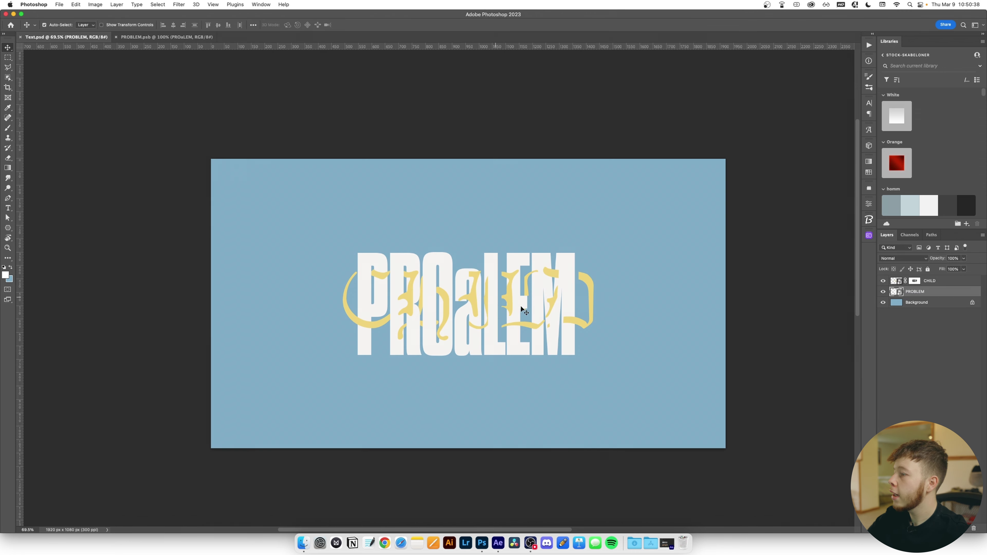
# Switch to After Effects and set the Pen tool's stroke colour to red
pyautogui.press('super+Tab')
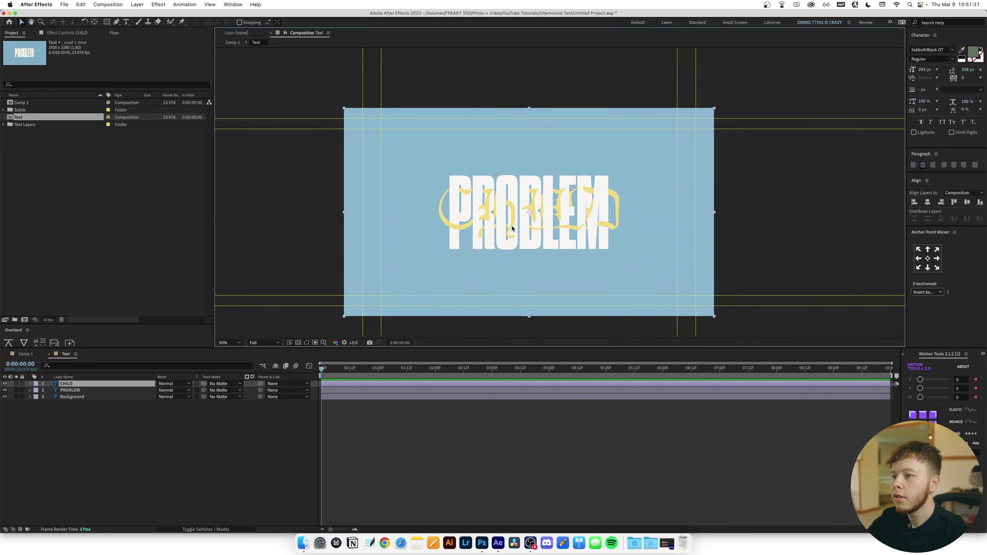
pyautogui.moveTo(535, 216)
pyautogui.mouseDown()
pyautogui.moveTo(562, 194)
pyautogui.moveTo(644, 182)
pyautogui.moveTo(634, 168)
pyautogui.moveTo(724, 176)
pyautogui.mouseUp()
pyautogui.scroll(3, 562, 194)
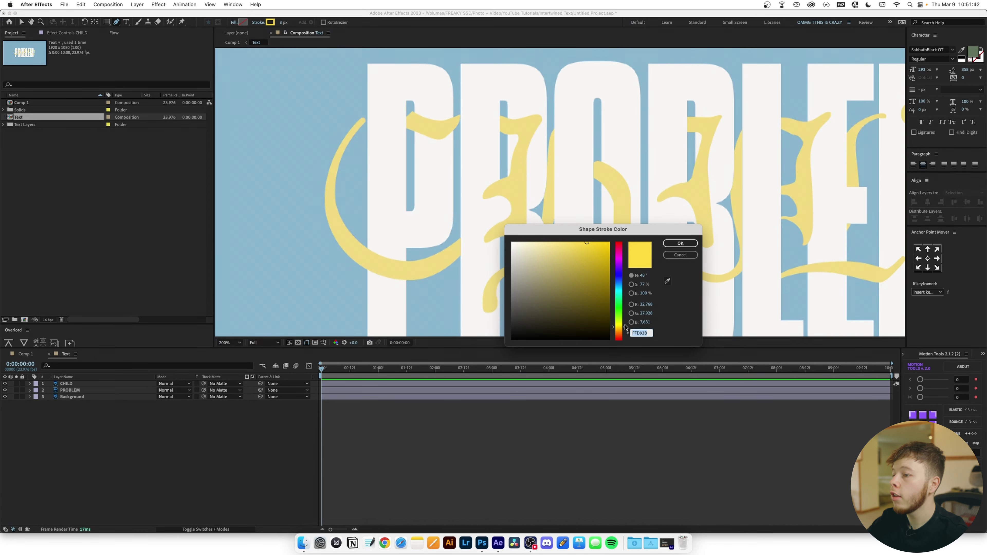
pyautogui.moveTo(625, 328); pyautogui.dragTo(625, 339)
pyautogui.click(681, 243)
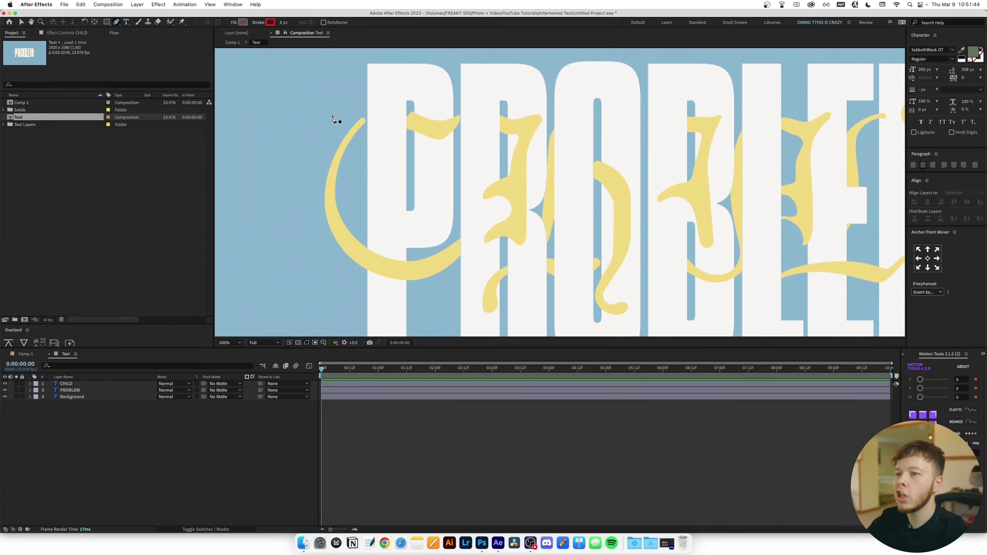
# Trace the C's long outer curve with a three-point curved pen path and deselect its shape layer
pyautogui.click(365, 118)
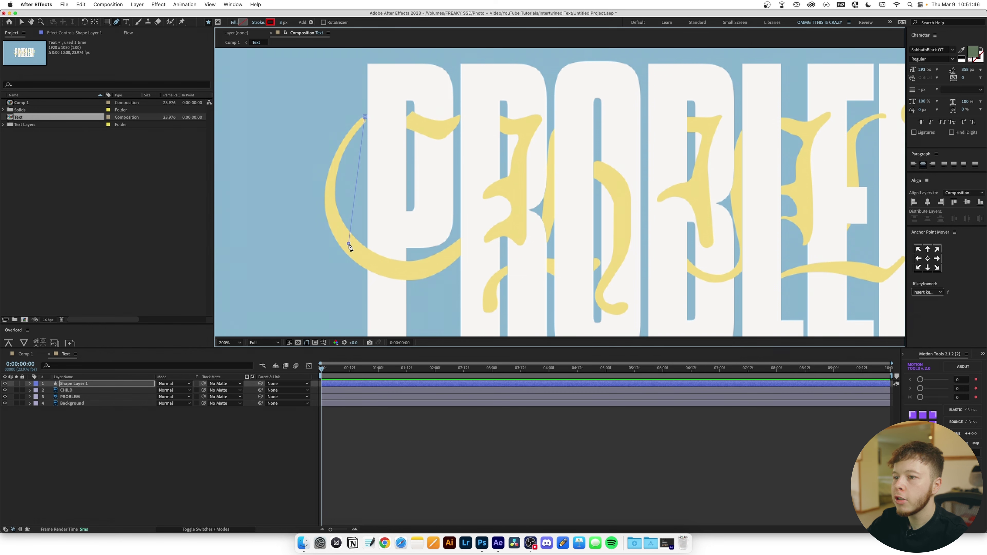
pyautogui.moveTo(348, 244); pyautogui.dragTo(402, 295)
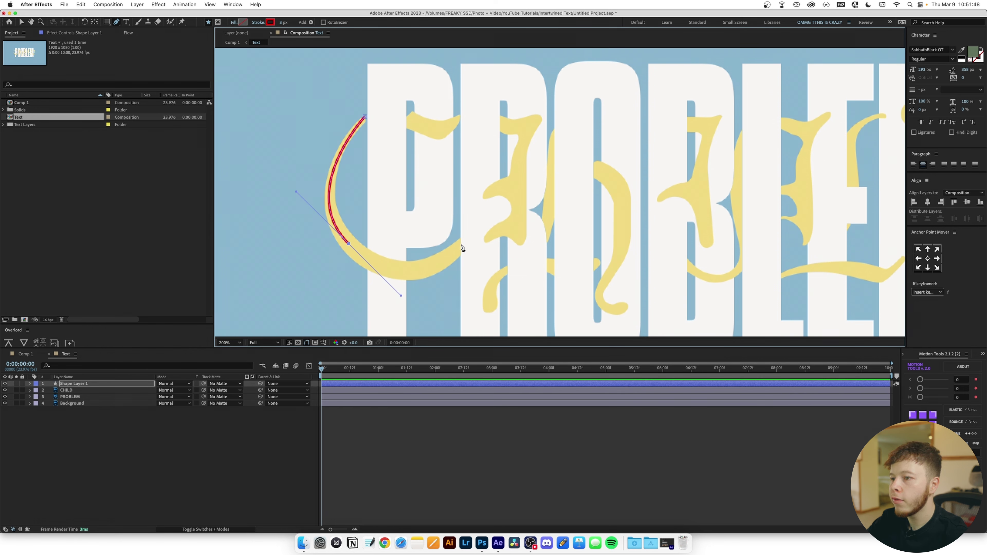
pyautogui.moveTo(463, 242); pyautogui.dragTo(470, 233)
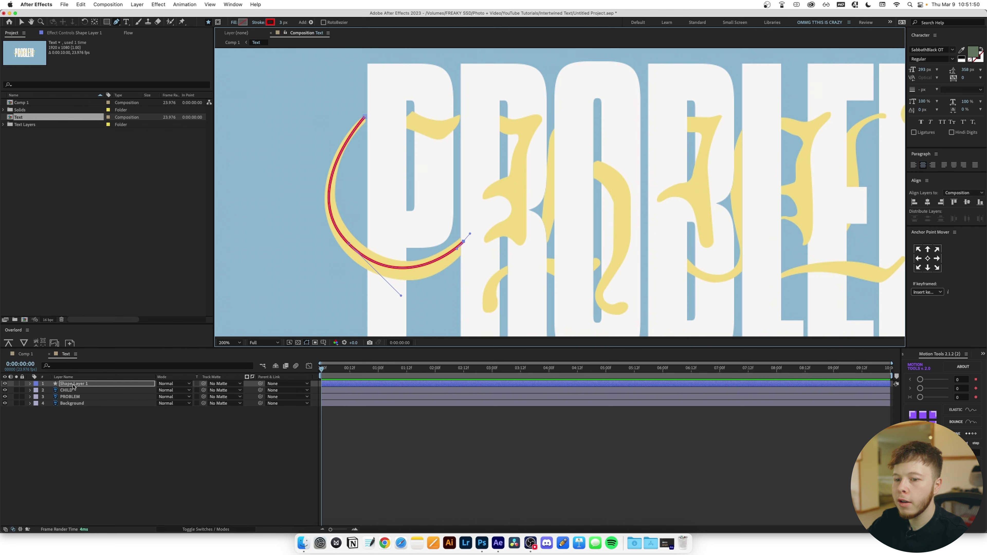
pyautogui.click(99, 445)
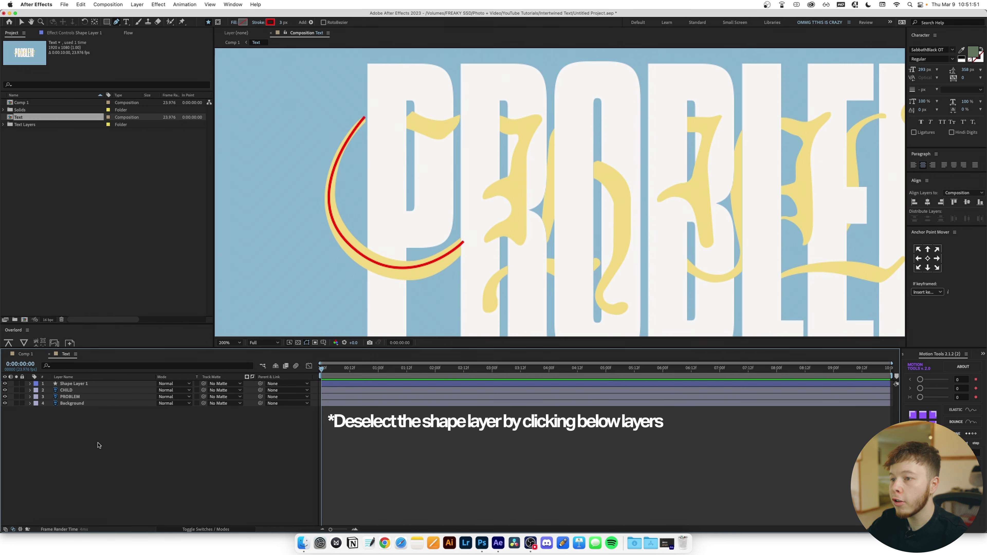
# Trace the C's short upper stroke with a three-point pen path on a new shape layer, then deselect it
pyautogui.click(401, 123)
pyautogui.moveTo(431, 128); pyautogui.dragTo(448, 135)
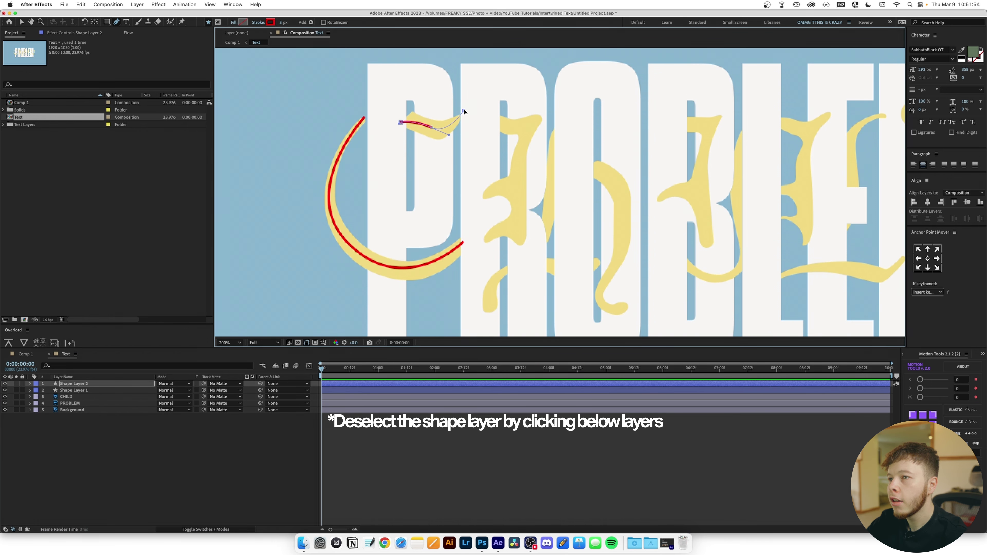
pyautogui.click(463, 112)
pyautogui.click(114, 441)
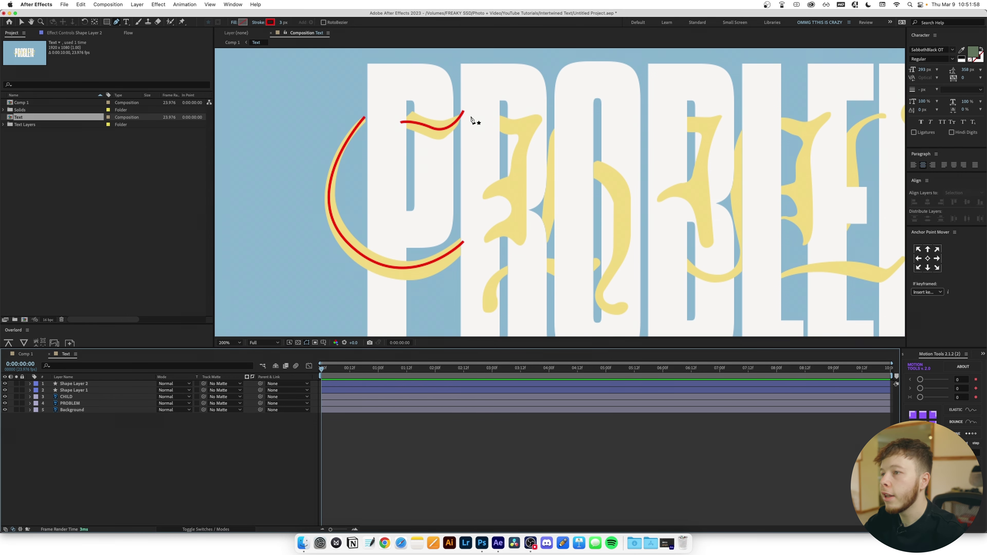
# Set the stroke width of the C's long outer curve to 37 px and of its short upper stroke to 30 px
pyautogui.scroll(-3, 529, 160)
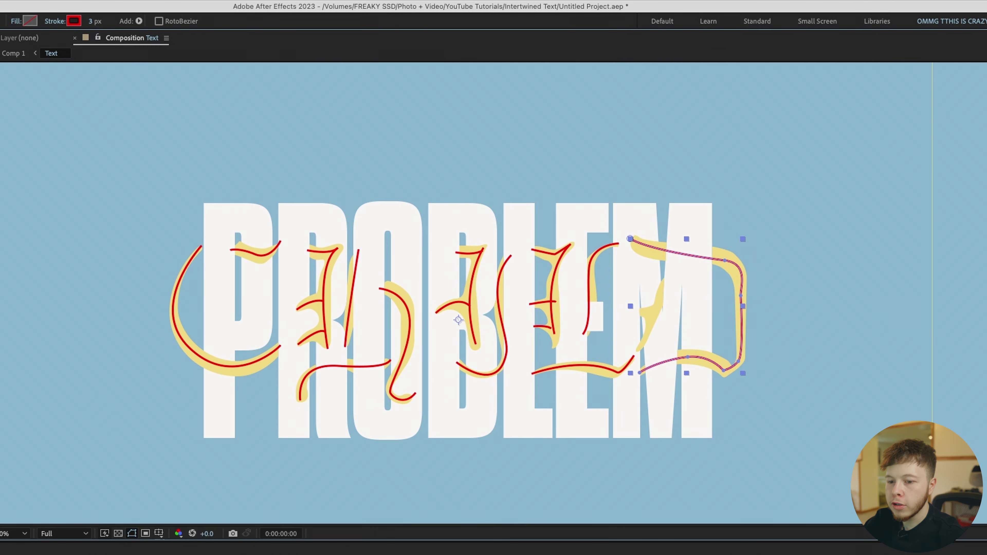
pyautogui.press('v')
pyautogui.click(173, 306)
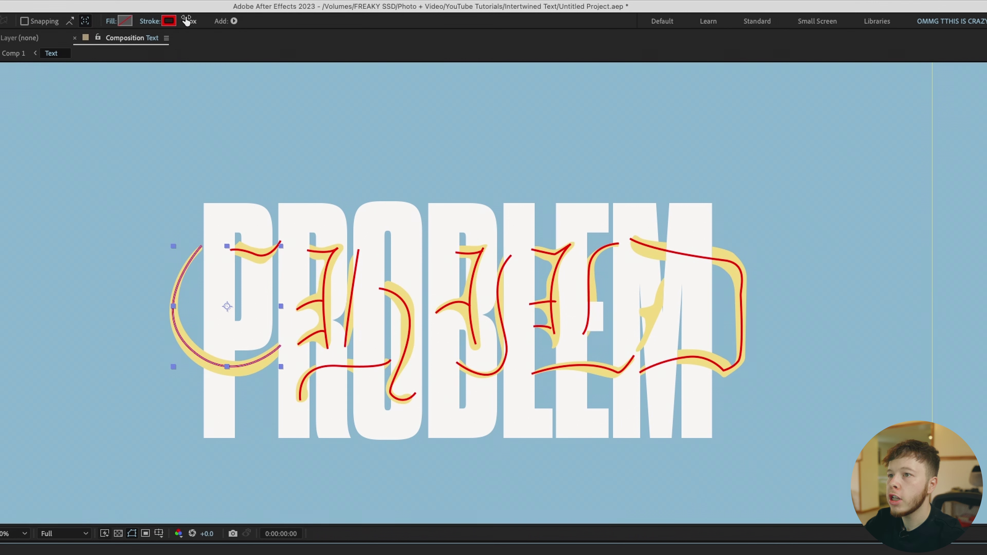
pyautogui.moveTo(190, 22); pyautogui.dragTo(198, 12)
pyautogui.click(257, 254)
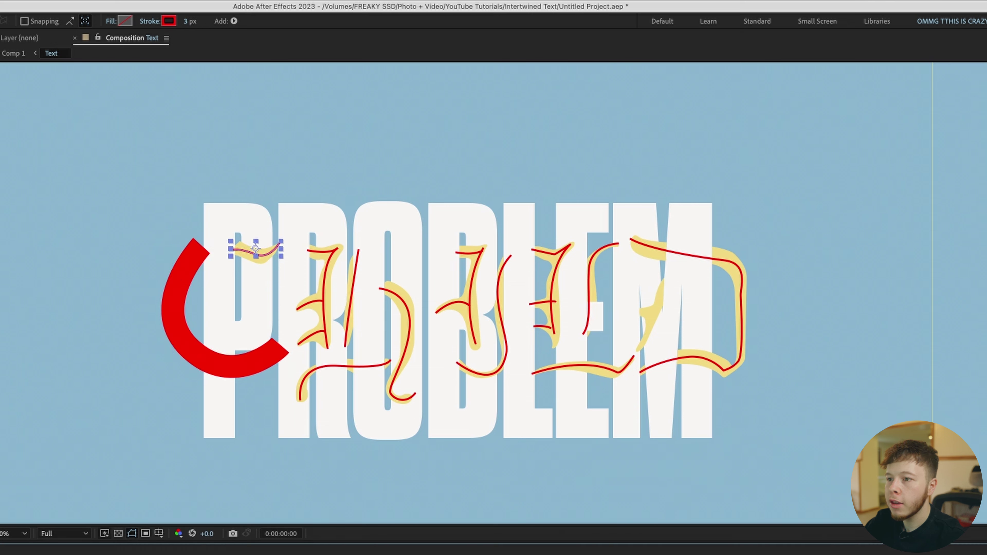
pyautogui.moveTo(186, 21); pyautogui.dragTo(197, 21)
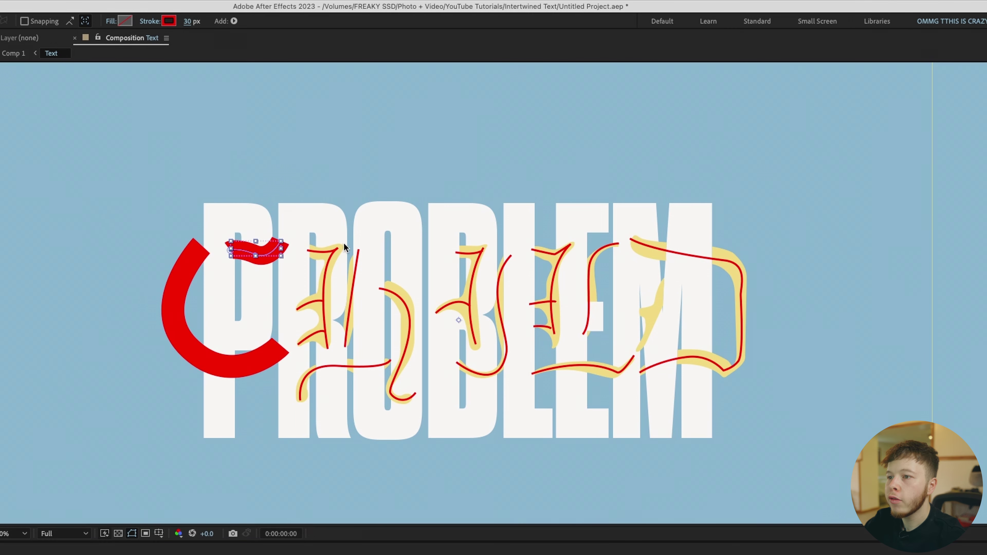
# Set the stroke width of the H's left stem and its branches to 25 px
pyautogui.scroll(1, 335, 241)
pyautogui.moveTo(265, 296); pyautogui.dragTo(495, 240)
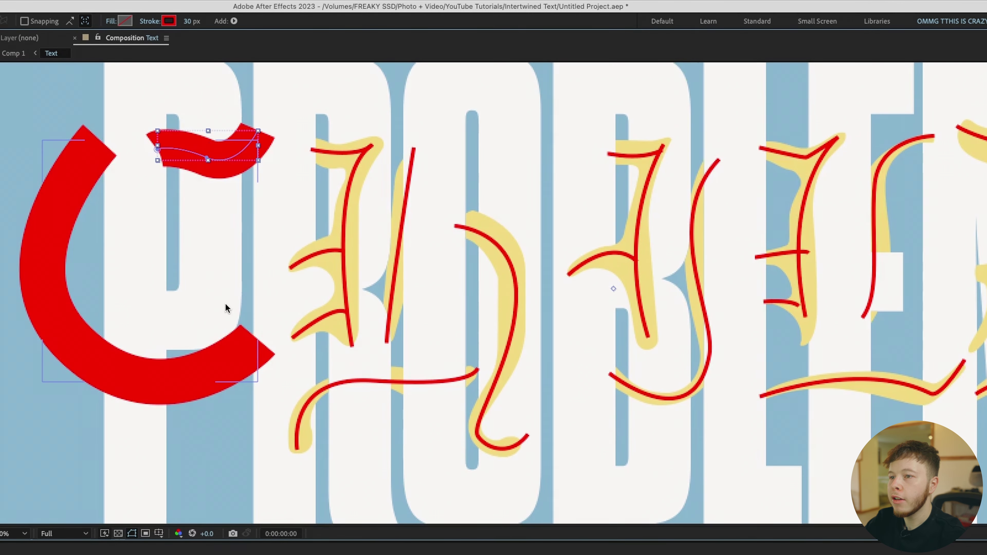
pyautogui.hotkey('ctrl', 'Down')
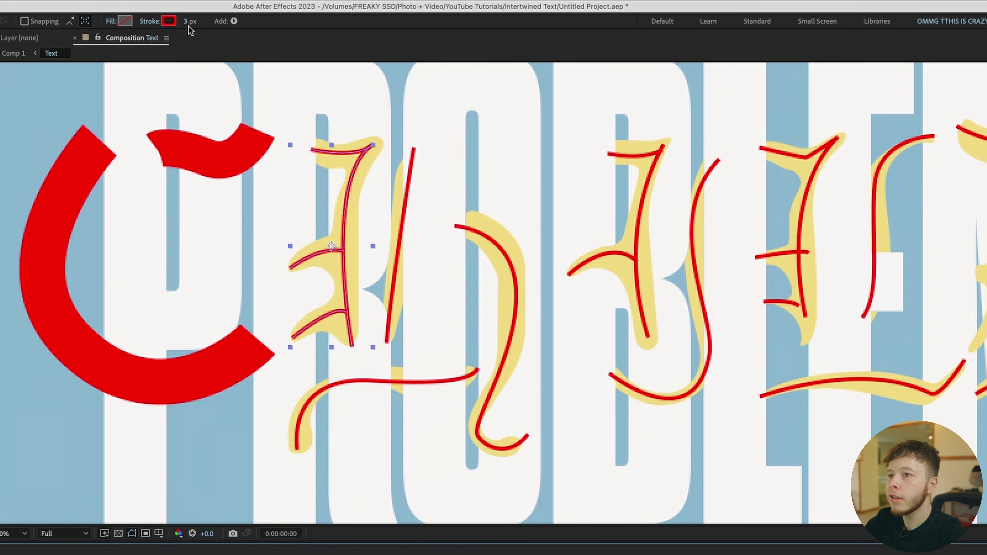
pyautogui.moveTo(189, 23); pyautogui.dragTo(199, 23)
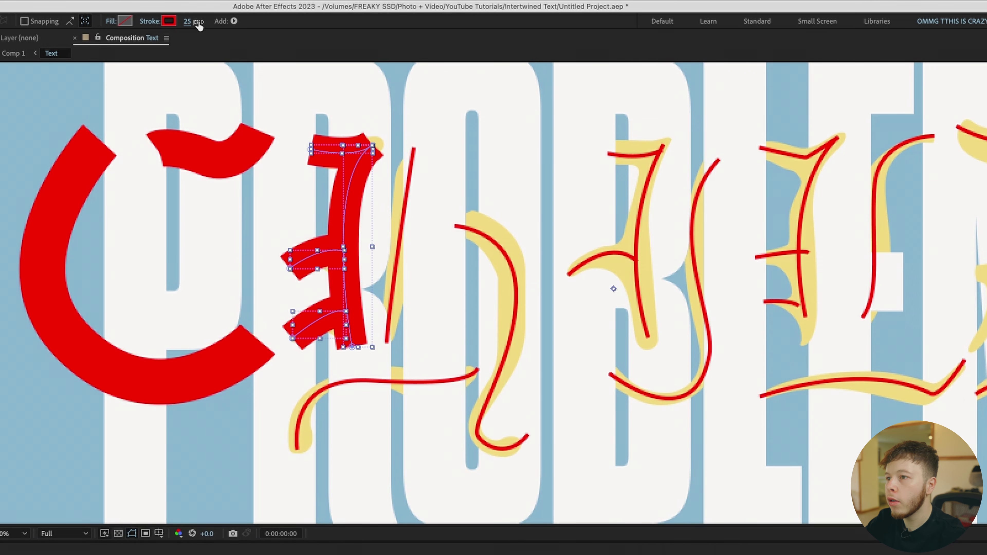
# Find the path of the H's top stroke in its shape layer and extend its end point over the exposed yellow tip, adjusting the curve handle
pyautogui.scroll(4, 371, 148)
pyautogui.moveTo(370, 129); pyautogui.dragTo(380, 206)
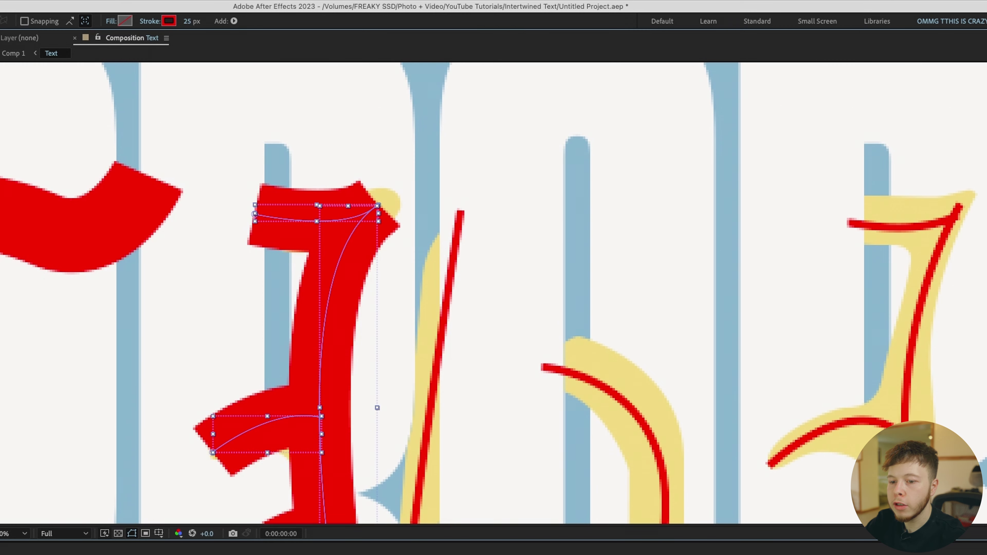
pyautogui.press('super+f')
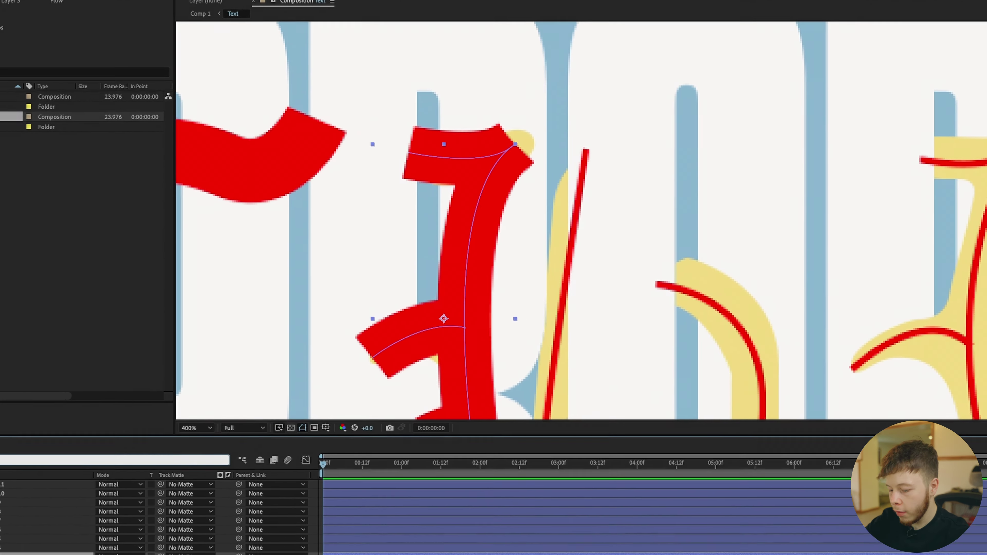
pyautogui.write('path')
pyautogui.click(94, 528)
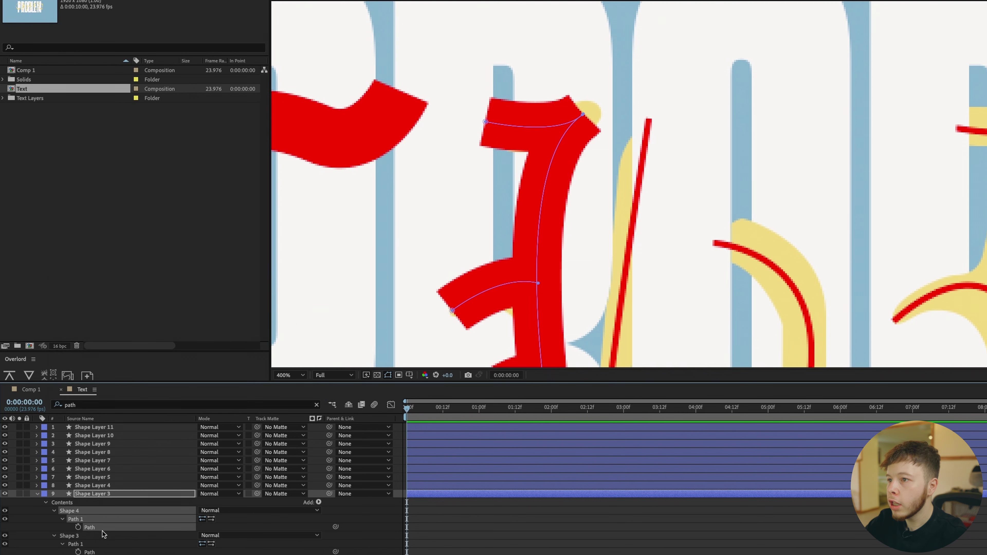
pyautogui.moveTo(583, 115)
pyautogui.mouseDown()
pyautogui.moveTo(598, 104)
pyautogui.moveTo(569, 144)
pyautogui.mouseUp()
pyautogui.scroll(-1, 570, 159)
pyautogui.scroll(1, 564, 251)
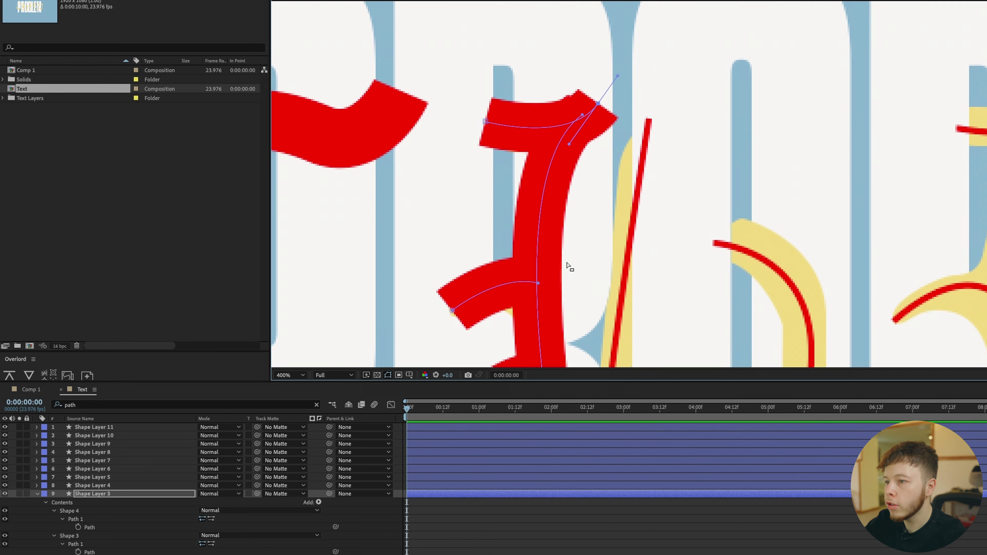
# Reshape the H's middle branch with its curve handle and extend its outer end point down and away from the stem
pyautogui.moveTo(495, 277); pyautogui.dragTo(517, 221)
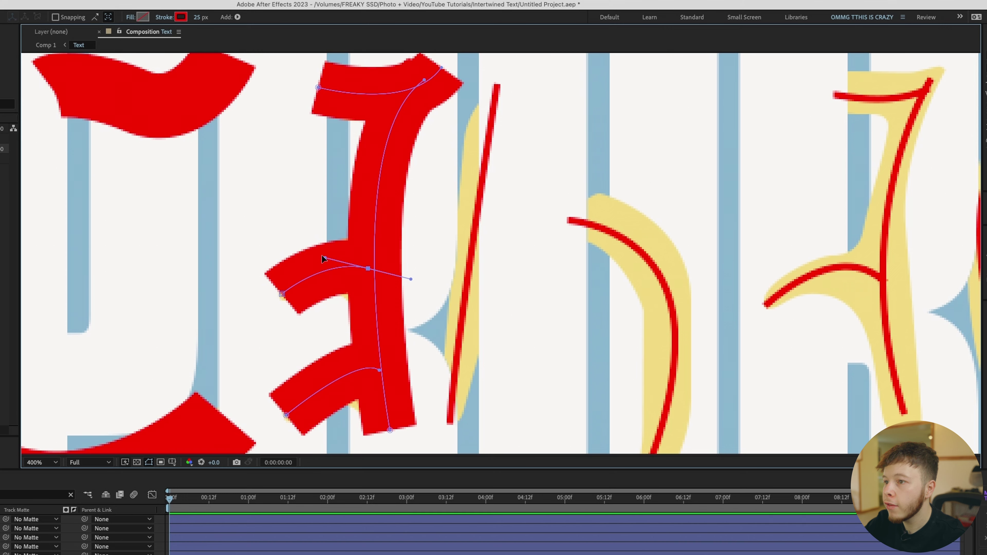
pyautogui.moveTo(323, 258)
pyautogui.mouseDown()
pyautogui.moveTo(320, 249)
pyautogui.moveTo(326, 258)
pyautogui.mouseUp()
pyautogui.moveTo(282, 294); pyautogui.dragTo(260, 315)
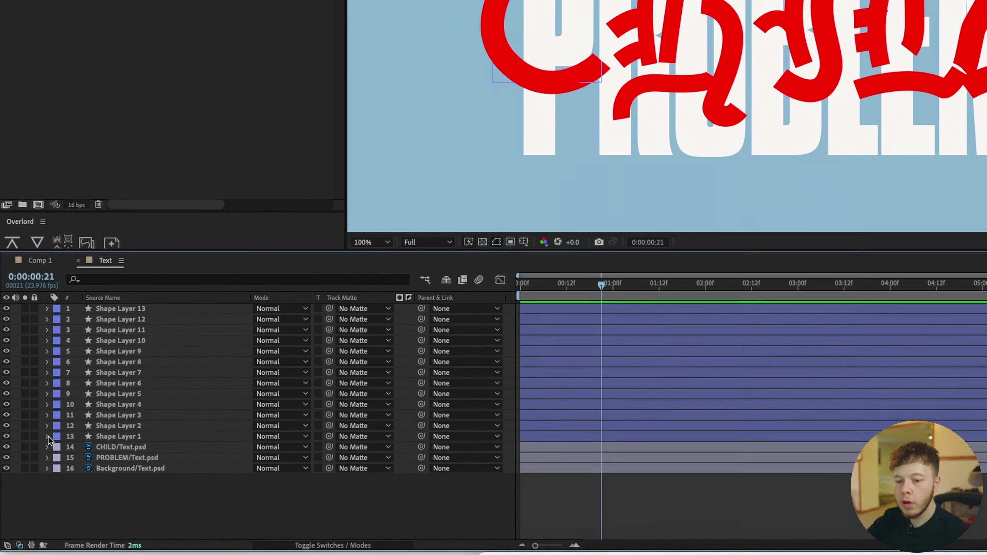
# Add Trim Paths to the contents of Shape Layer 1, the C's outer curve, and expand its settings
pyautogui.click(29, 462)
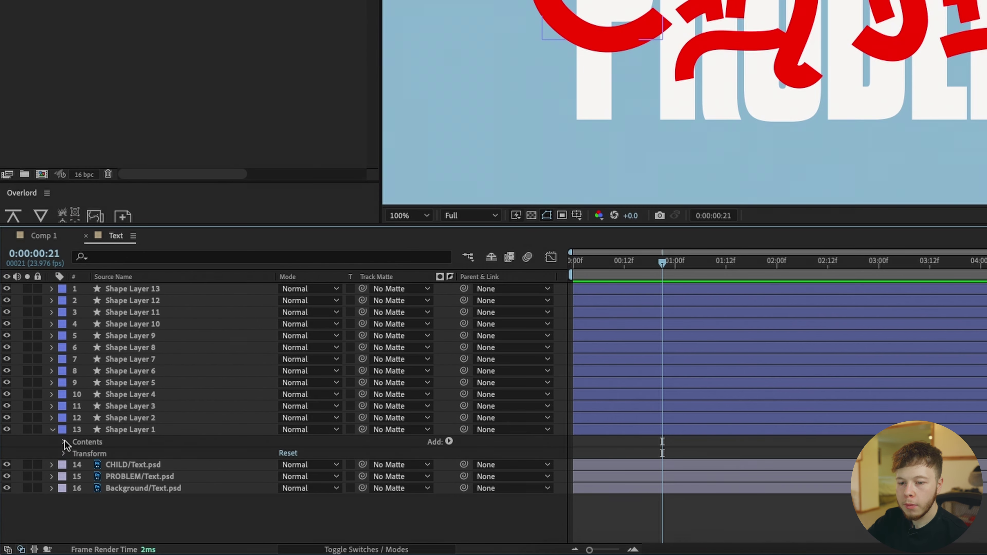
pyautogui.click(88, 443)
pyautogui.click(451, 441)
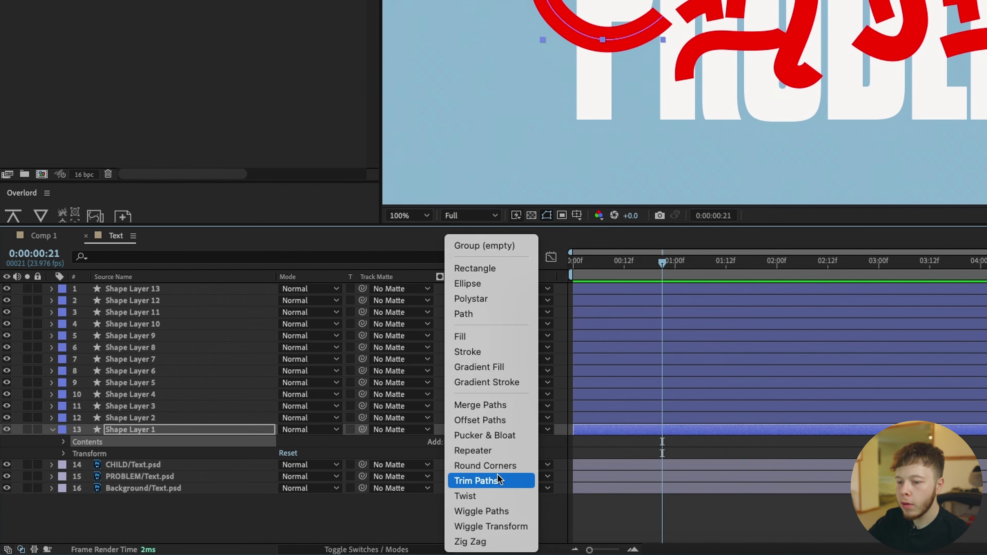
pyautogui.click(498, 485)
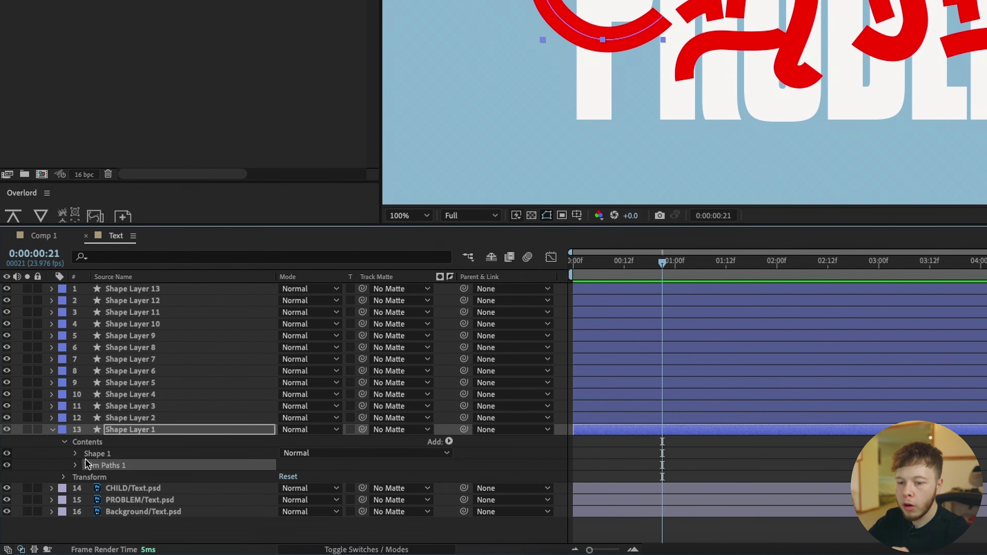
pyautogui.click(74, 465)
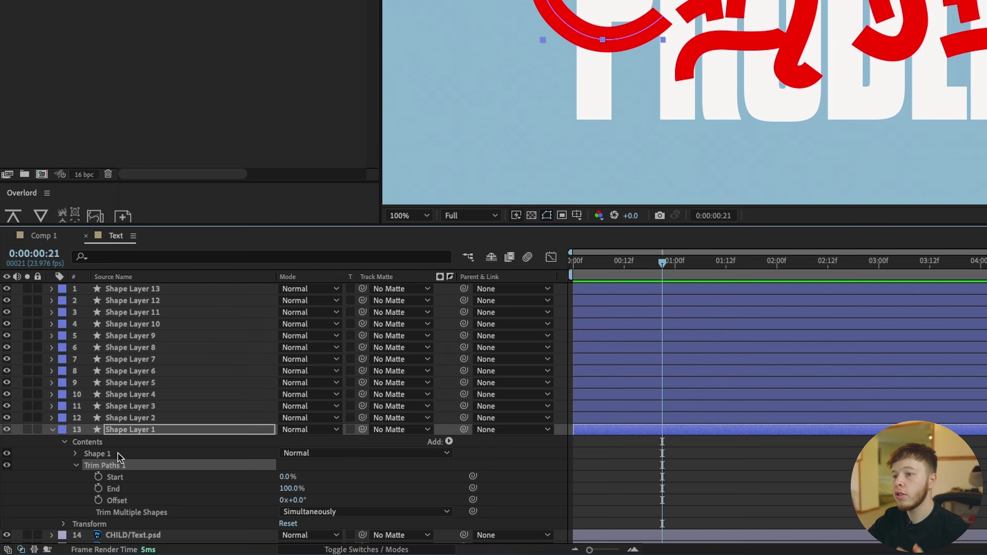
# Keyframe the C curve's Trim Paths End from 0% at 0:00:00:00 to 100% at 0:00:01:12 and preview the draw-on
pyautogui.scroll(-2, 118, 453)
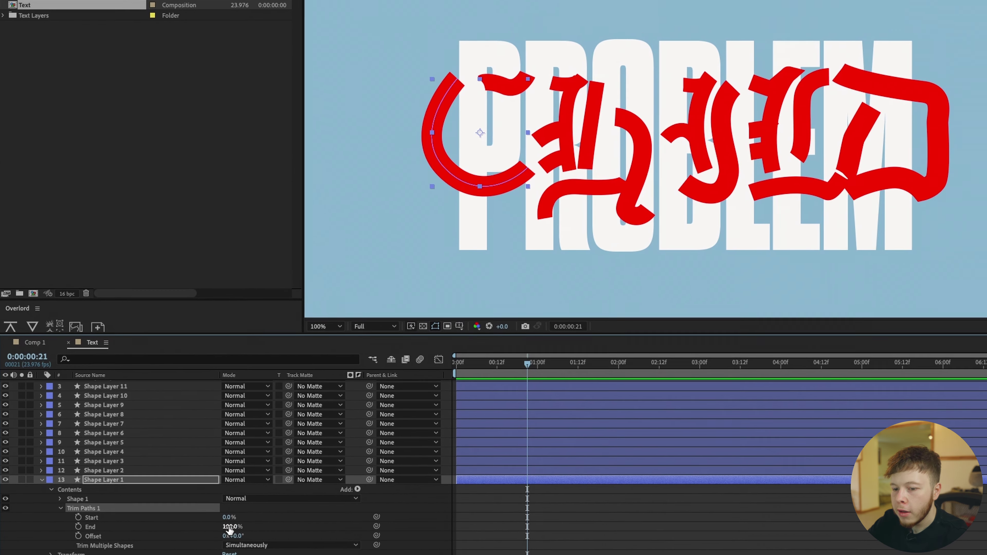
pyautogui.moveTo(286, 467); pyautogui.dragTo(277, 469)
pyautogui.moveTo(216, 532)
pyautogui.mouseDown()
pyautogui.moveTo(202, 533)
pyautogui.moveTo(289, 550)
pyautogui.moveTo(209, 554)
pyautogui.moveTo(295, 553)
pyautogui.mouseUp()
pyautogui.moveTo(520, 372); pyautogui.dragTo(569, 376)
pyautogui.click(76, 531)
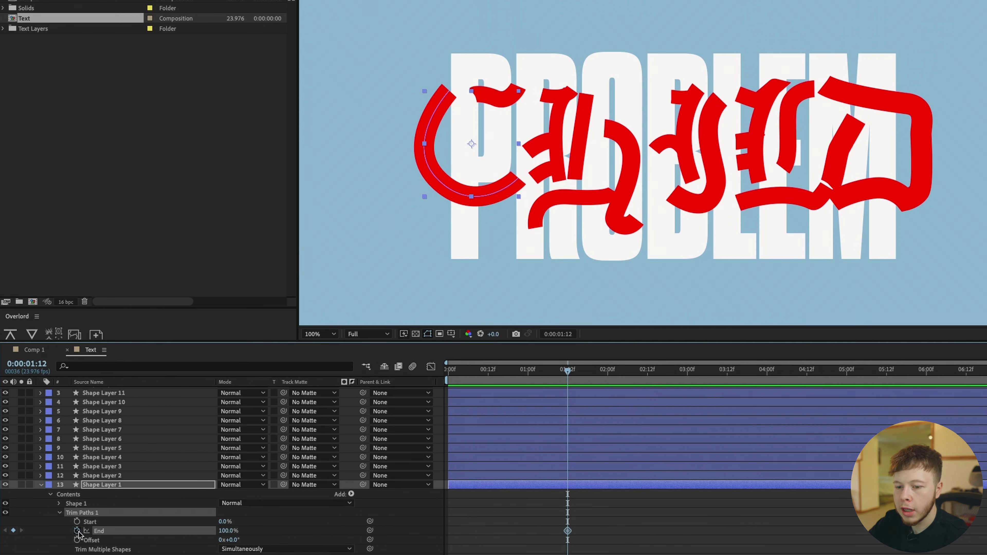
pyautogui.moveTo(558, 380); pyautogui.dragTo(448, 378)
pyautogui.moveTo(220, 532); pyautogui.dragTo(136, 530)
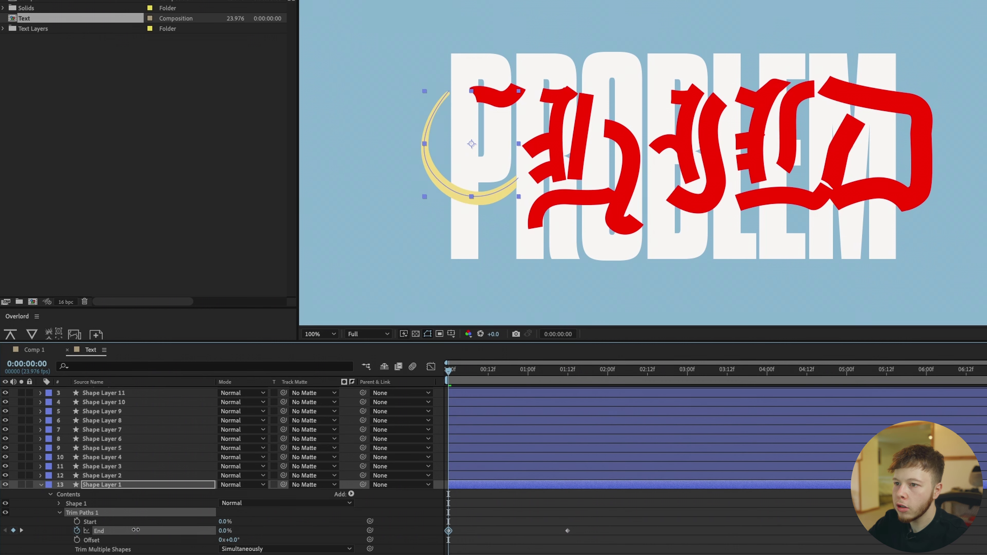
pyautogui.press('space')
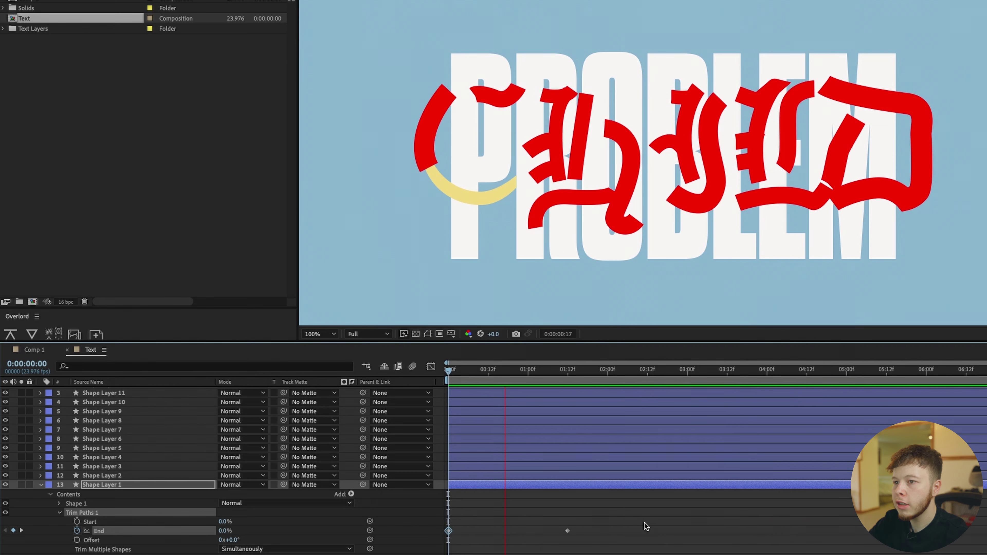
pyautogui.press('space')
pyautogui.click(637, 526)
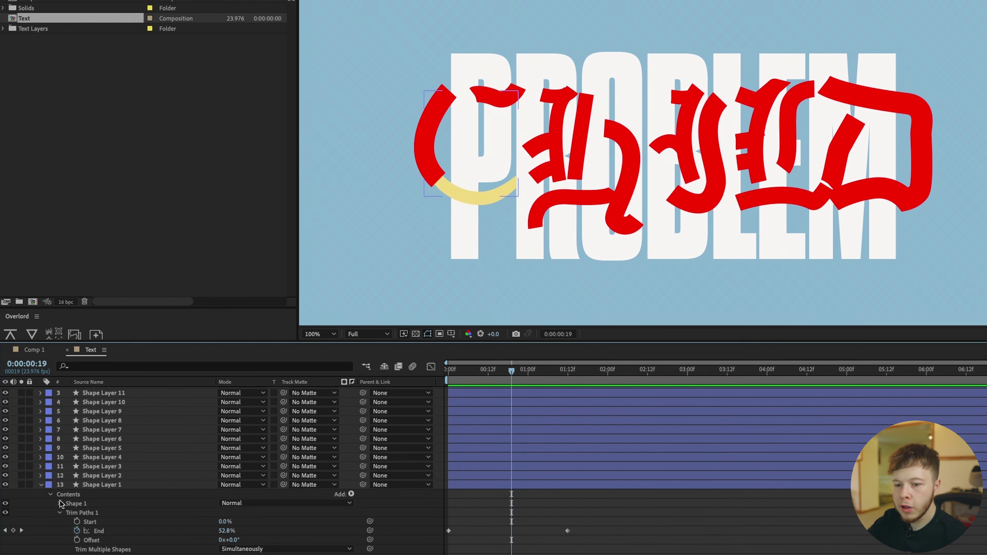
# Taper the C curve's stroke with an End Length of 44% and an End Ease of 28%, and preview the animation
pyautogui.click(59, 504)
pyautogui.click(68, 522)
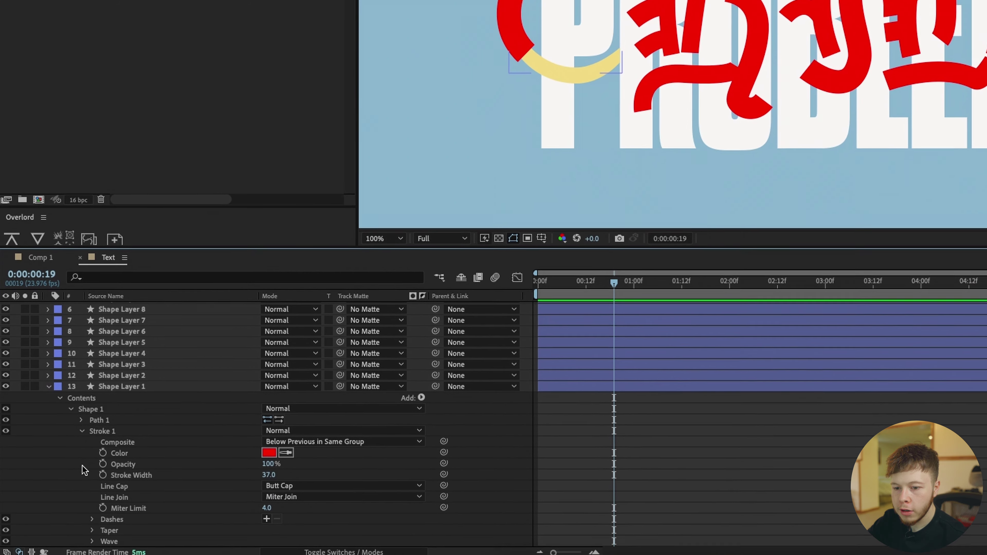
pyautogui.scroll(-3, 82, 466)
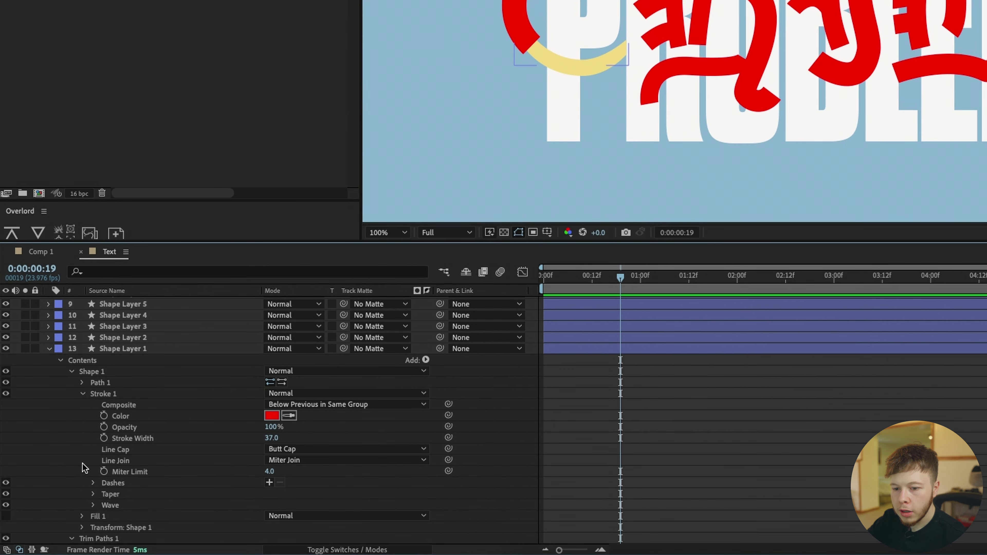
pyautogui.click(94, 494)
pyautogui.scroll(-6, 267, 467)
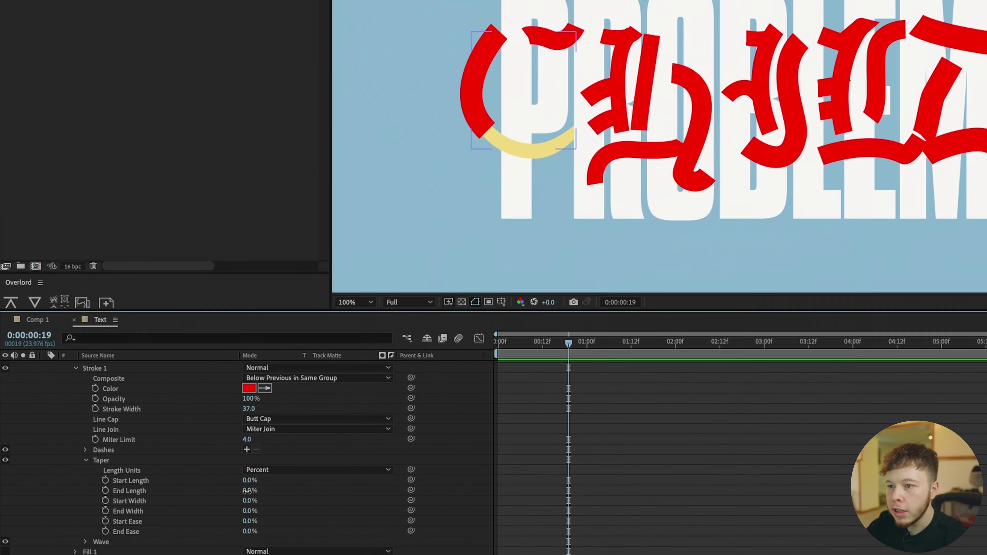
pyautogui.moveTo(247, 491)
pyautogui.mouseDown()
pyautogui.moveTo(258, 490)
pyautogui.moveTo(256, 512)
pyautogui.mouseUp()
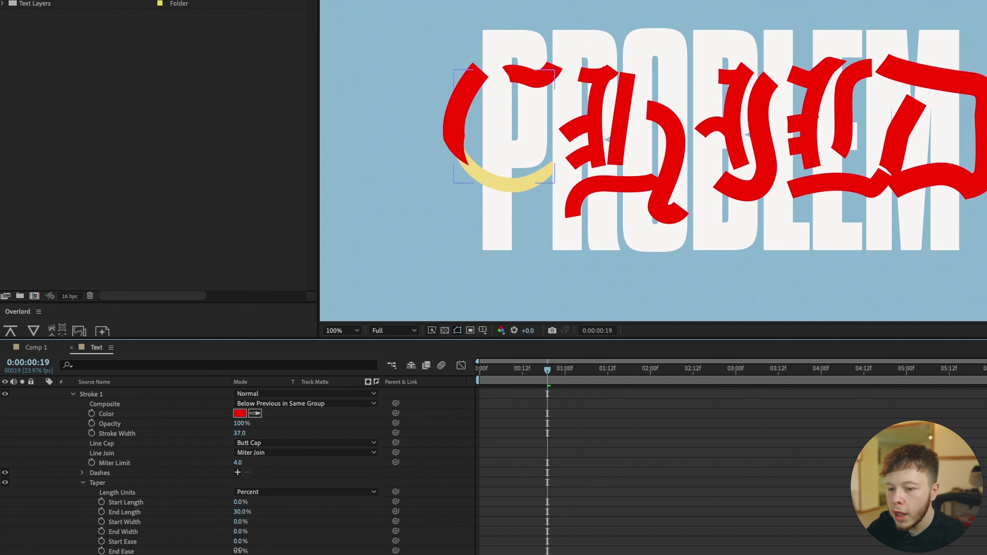
pyautogui.moveTo(238, 550); pyautogui.dragTo(268, 550)
pyautogui.moveTo(242, 512); pyautogui.dragTo(258, 512)
pyautogui.click(691, 487)
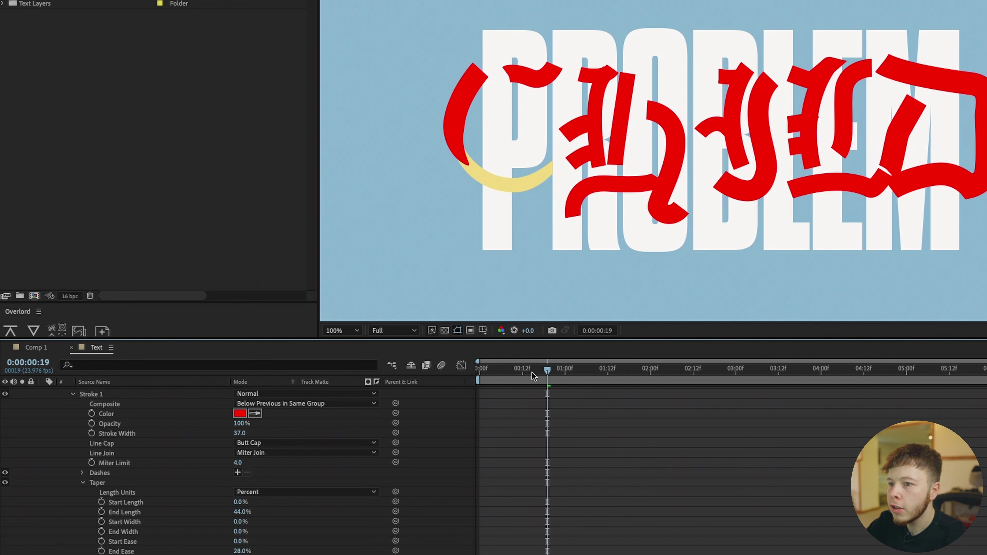
pyautogui.press('space')
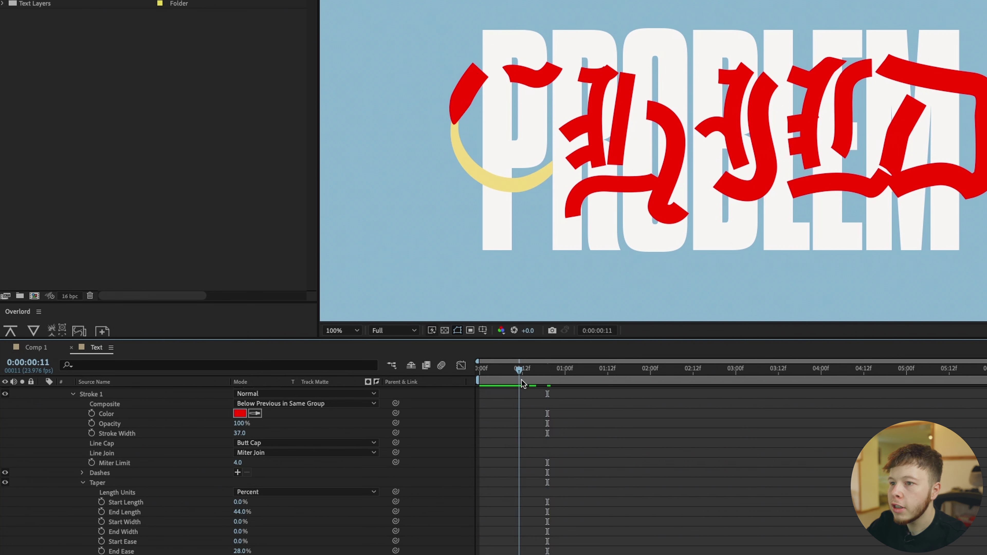
pyautogui.moveTo(522, 380)
pyautogui.mouseDown()
pyautogui.moveTo(556, 390)
pyautogui.moveTo(626, 383)
pyautogui.moveTo(594, 386)
pyautogui.moveTo(650, 405)
pyautogui.mouseUp()
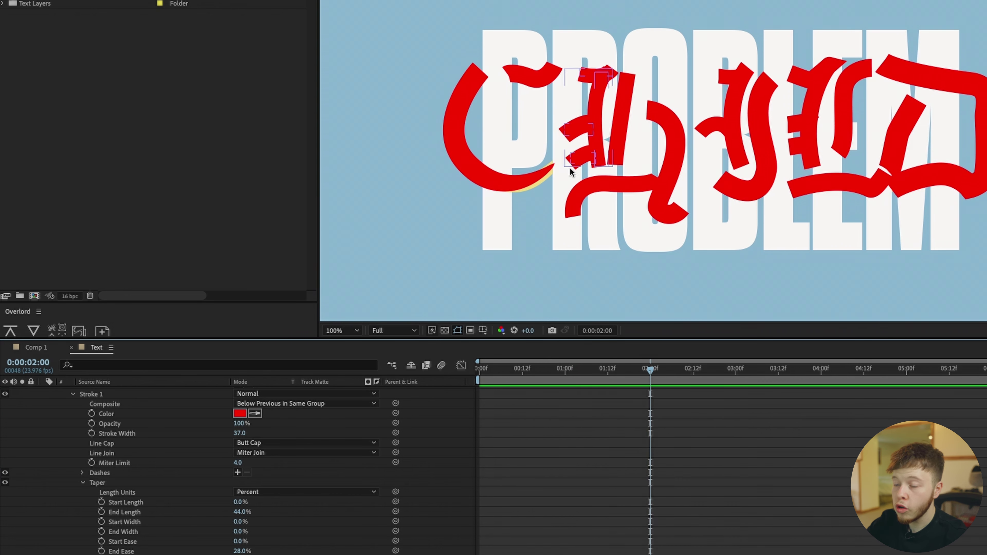
# Keyframe the taper's End Length and End Ease from 44% and 28% at 0:00:00:19 to 0% just past 0:00:01:12, and select all the keyframes
pyautogui.scroll(-3, 572, 437)
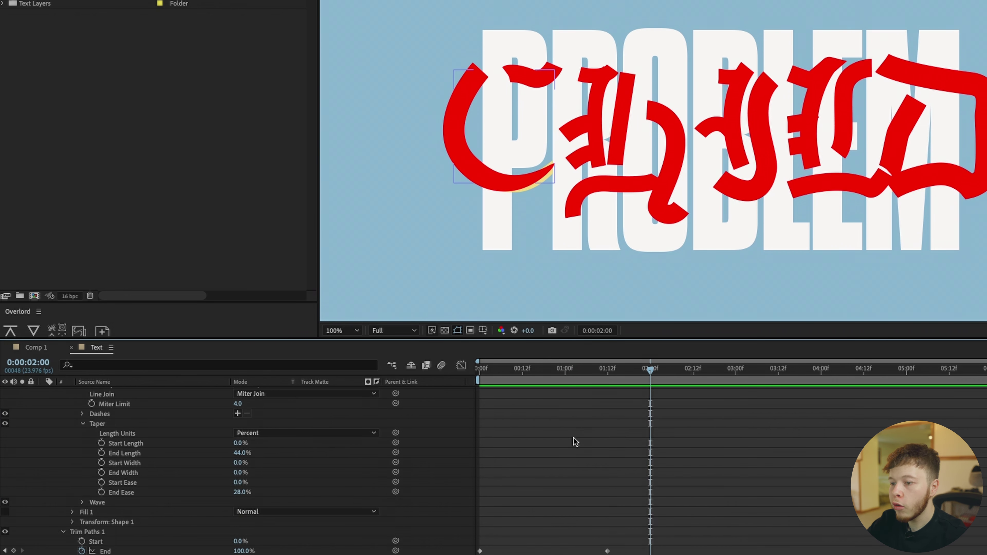
pyautogui.moveTo(611, 371); pyautogui.dragTo(547, 369)
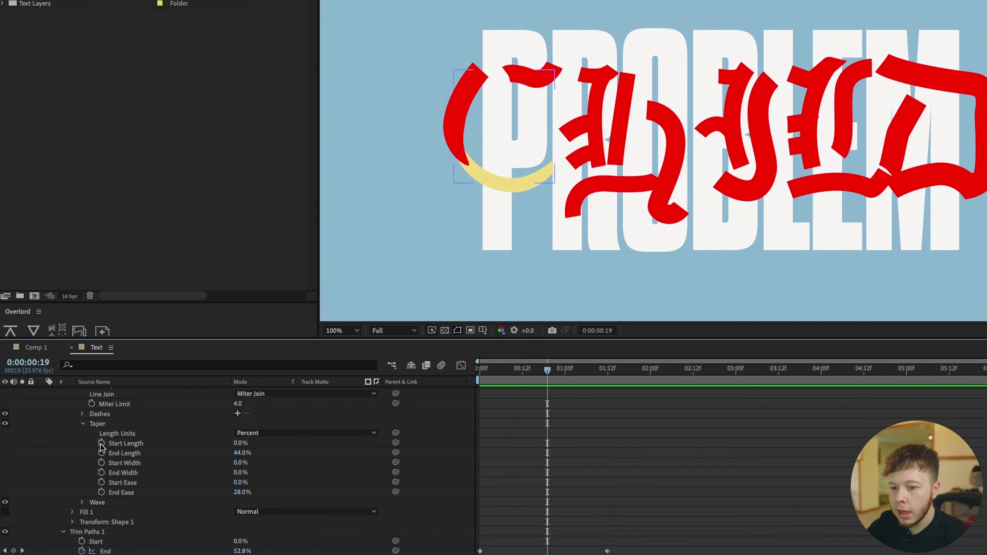
pyautogui.click(101, 453)
pyautogui.click(101, 492)
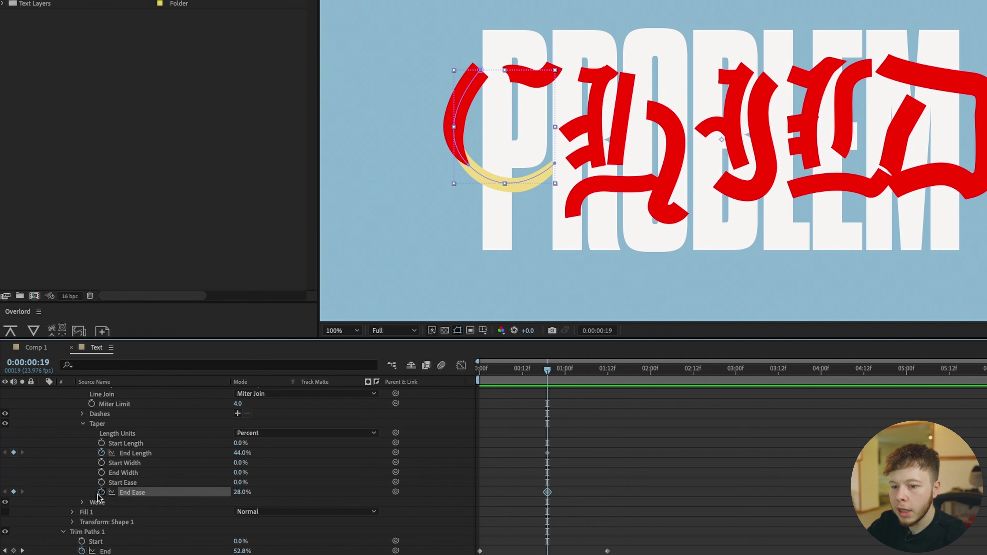
pyautogui.moveTo(561, 375); pyautogui.dragTo(607, 375)
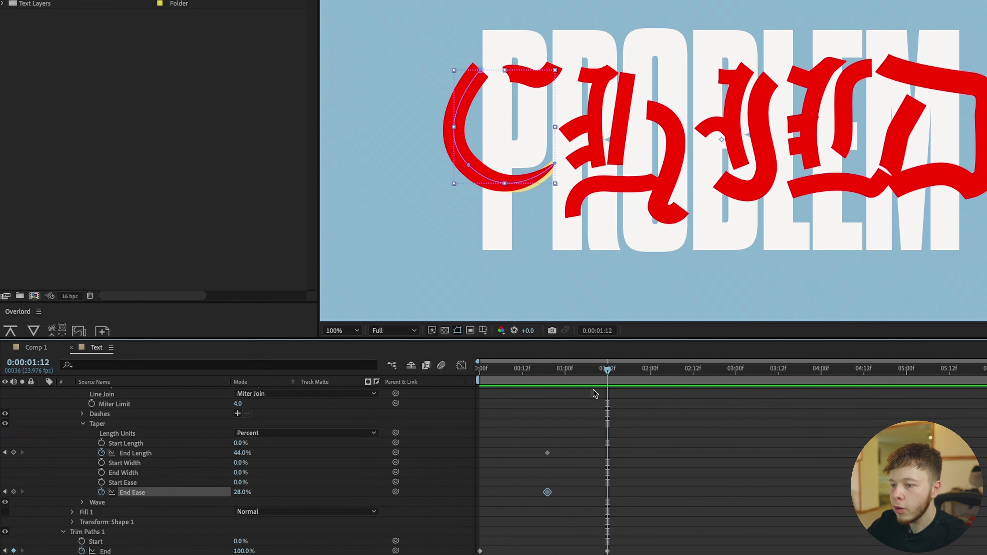
pyautogui.moveTo(244, 493); pyautogui.dragTo(155, 492)
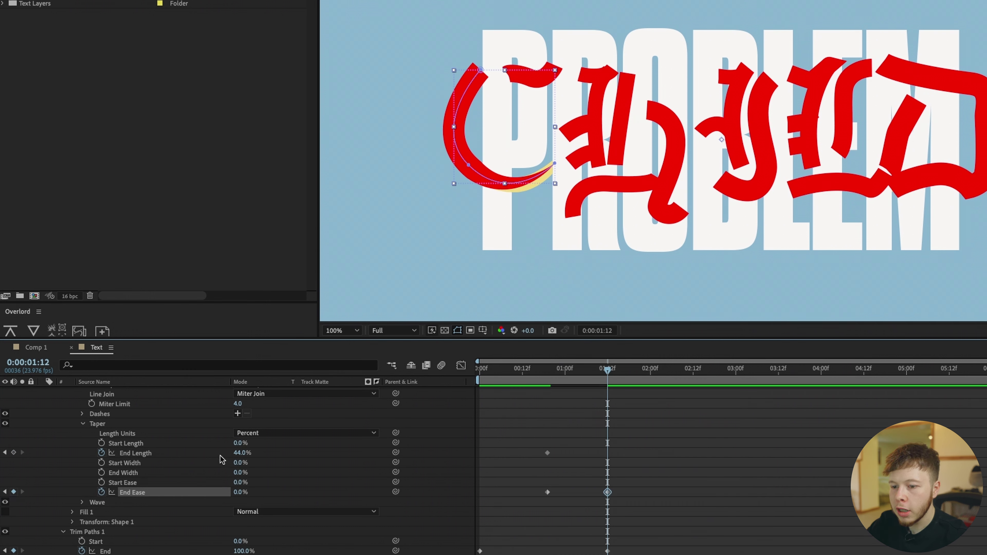
pyautogui.moveTo(241, 453); pyautogui.dragTo(220, 456)
pyautogui.moveTo(677, 554); pyautogui.dragTo(431, 432)
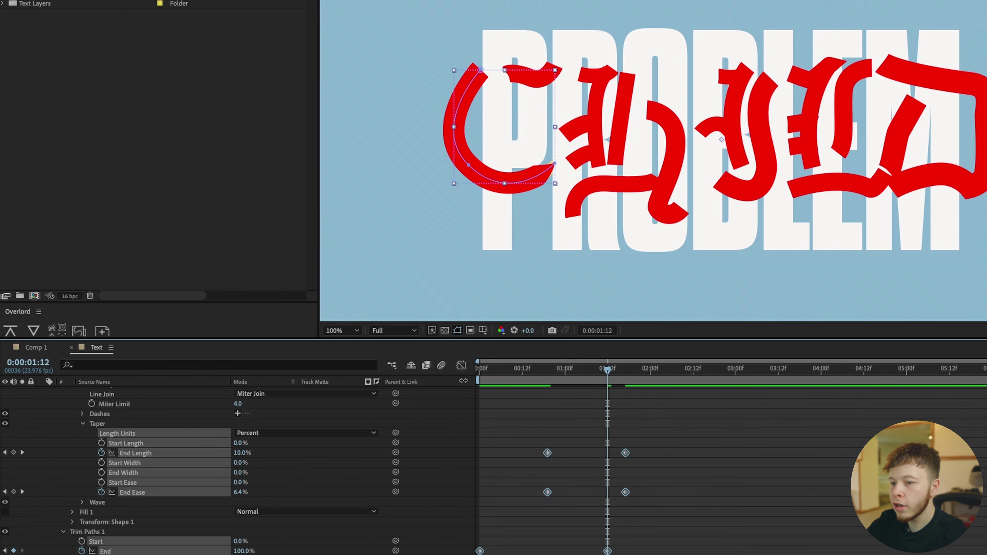
# Apply Easy Ease to all the selected Trim Paths and Taper keyframes of the C curve and preview the animation from the start
pyautogui.press('F9')
pyautogui.click(531, 473)
pyautogui.moveTo(605, 372); pyautogui.dragTo(477, 373)
pyautogui.press('space')
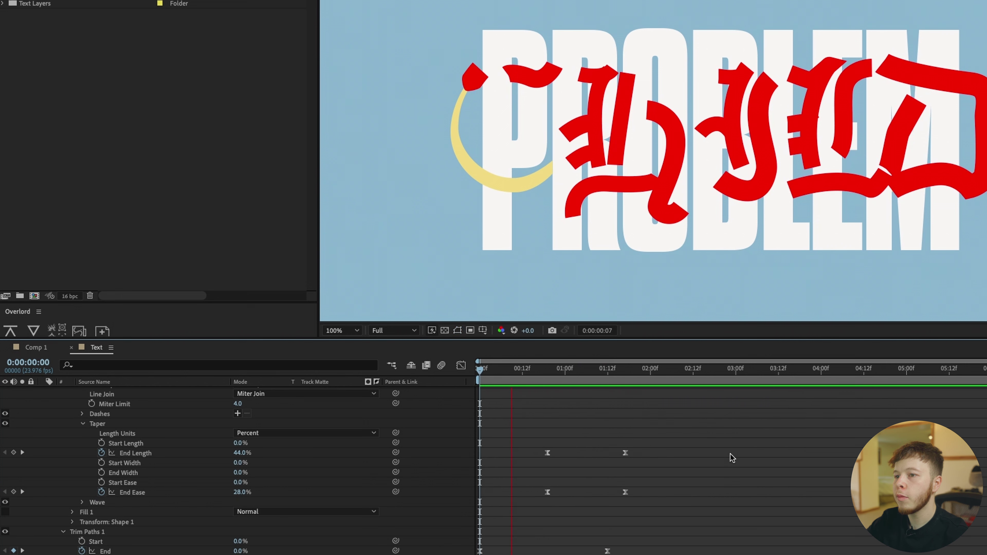
pyautogui.press('space')
# Reshape the speed curves of the C curve's Trim Paths and Taper keyframes in the graph editor and preview the draw-on
pyautogui.moveTo(719, 430); pyautogui.dragTo(476, 553)
pyautogui.click(461, 366)
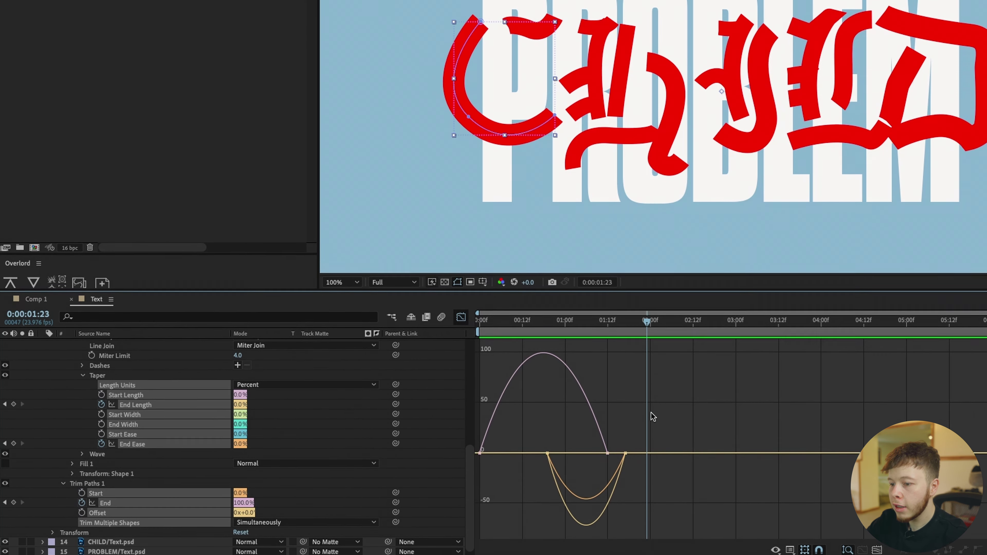
pyautogui.moveTo(509, 430); pyautogui.dragTo(534, 444)
pyautogui.moveTo(637, 446); pyautogui.dragTo(568, 453)
pyautogui.click(567, 451)
pyautogui.press('Home')
pyautogui.press('space')
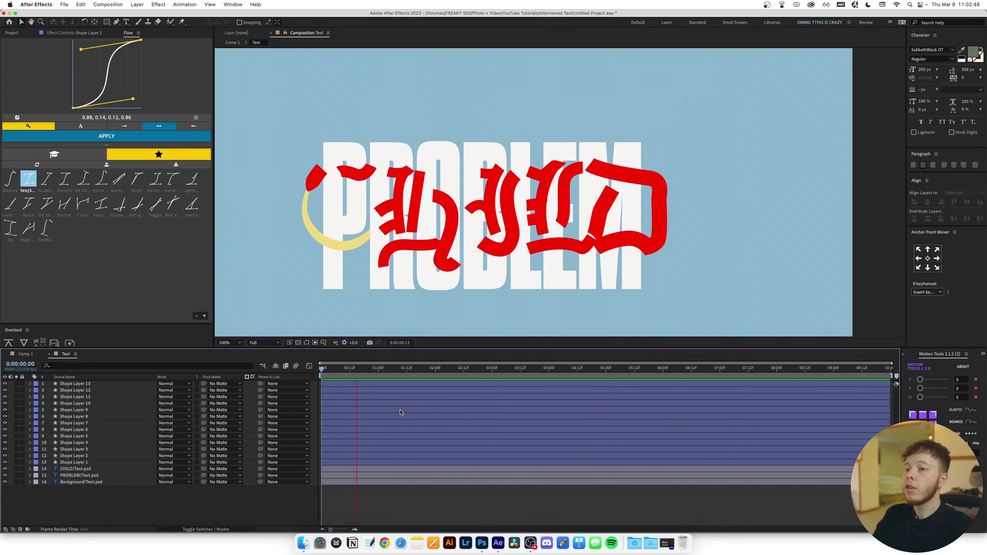
pyautogui.press('space')
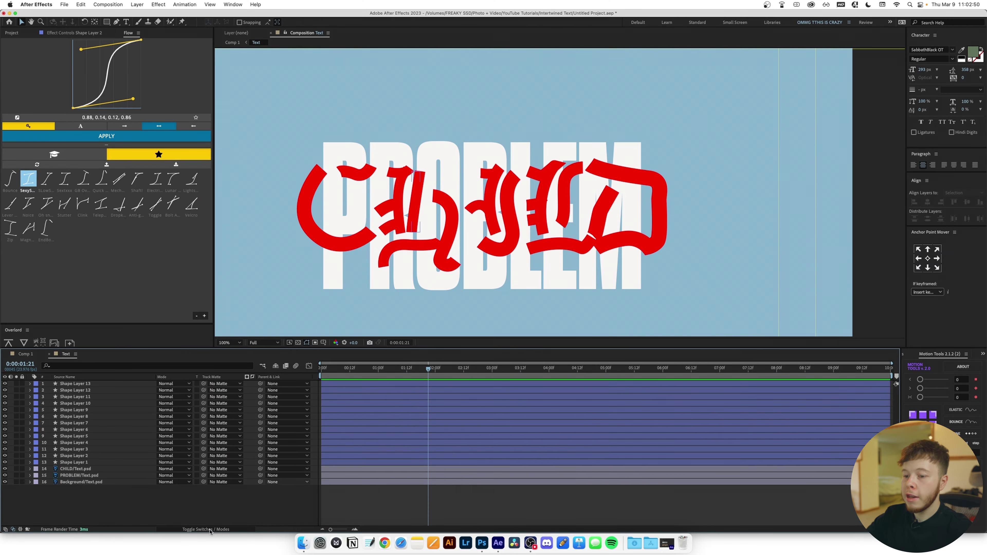
# Copy Shape Layer 1's animated Trim Paths onto Shape Layers 2 to 13 at 0:00:00:00 and preview the result
pyautogui.click(74, 462)
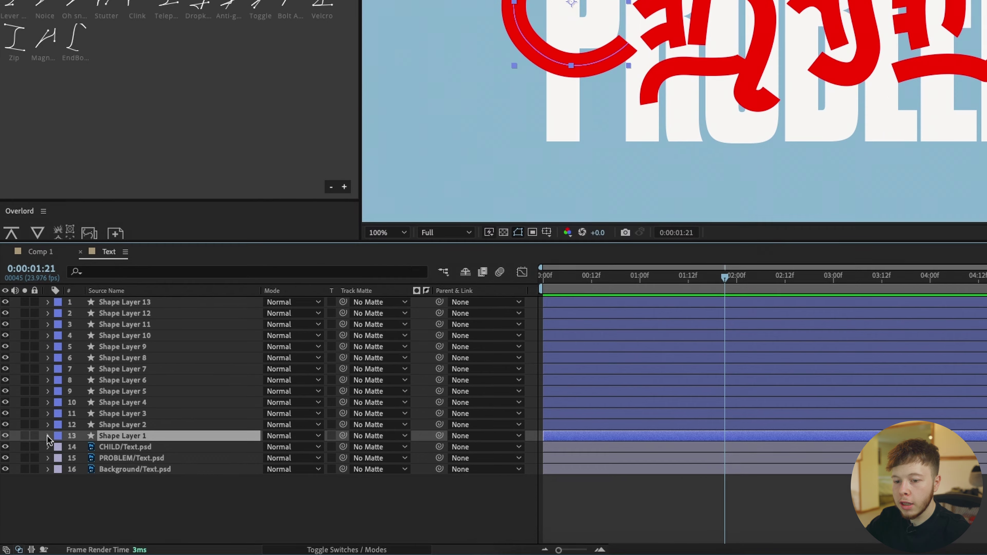
pyautogui.click(29, 462)
pyautogui.click(59, 447)
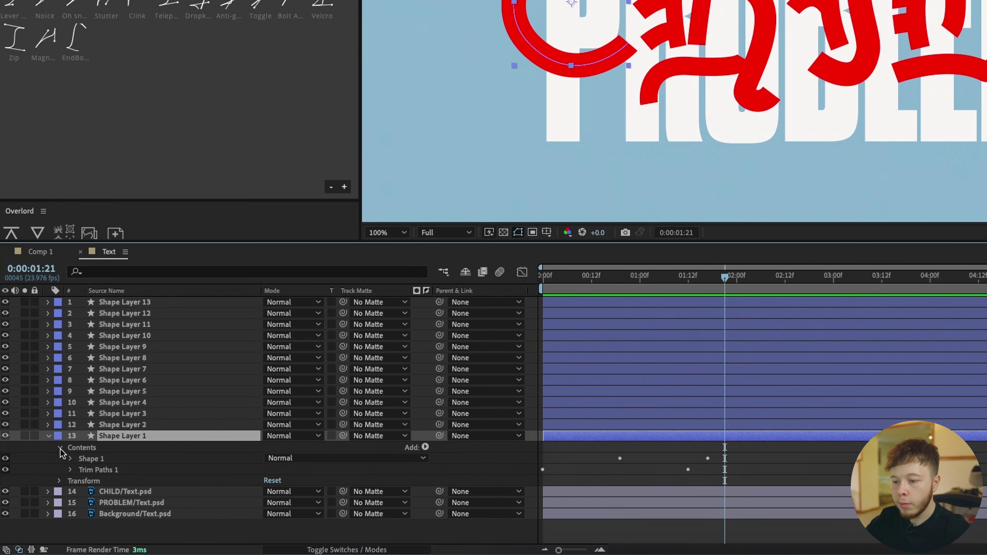
pyautogui.click(70, 470)
pyautogui.click(101, 470)
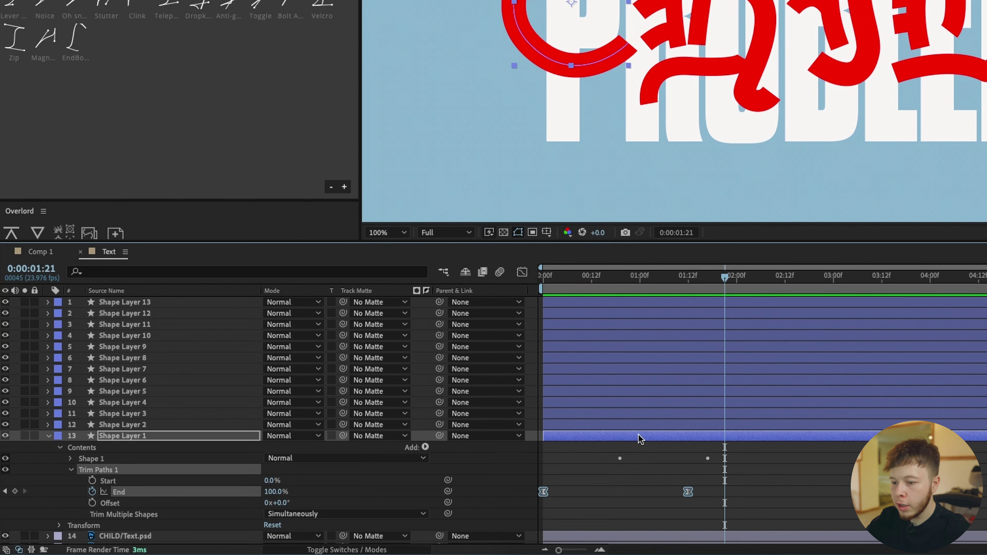
pyautogui.press('Home')
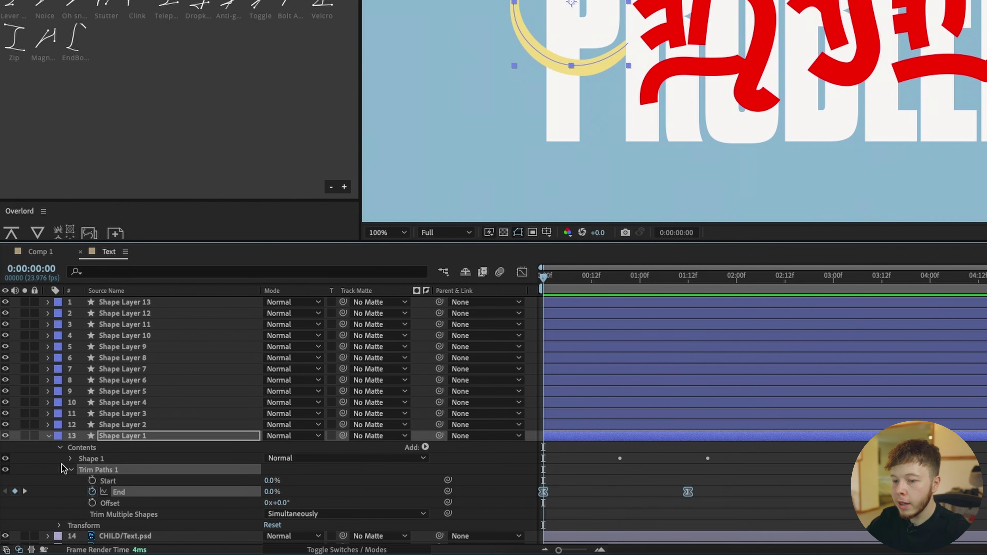
pyautogui.click(124, 424)
pyautogui.keyDown('shift'); pyautogui.click(110, 309); pyautogui.keyUp('shift')
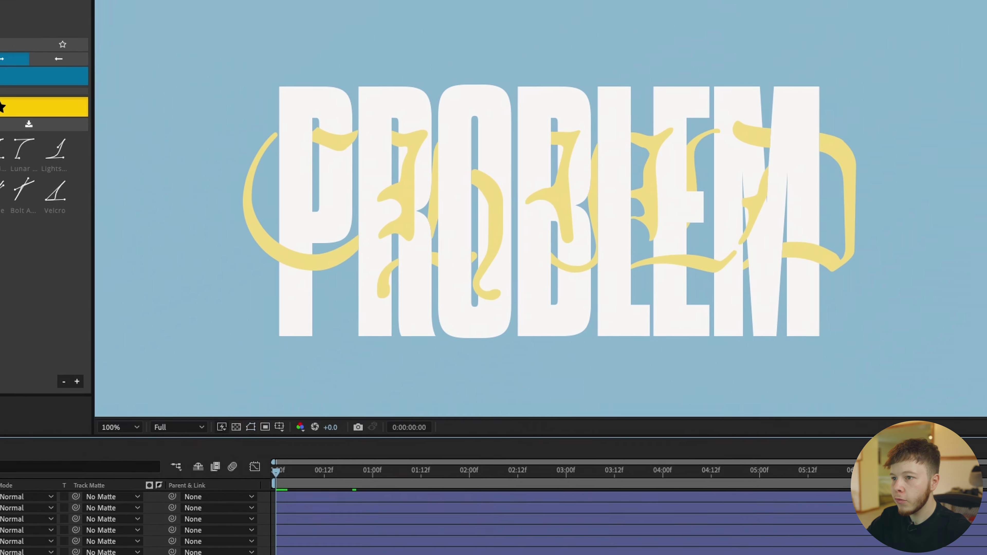
pyautogui.press('space')
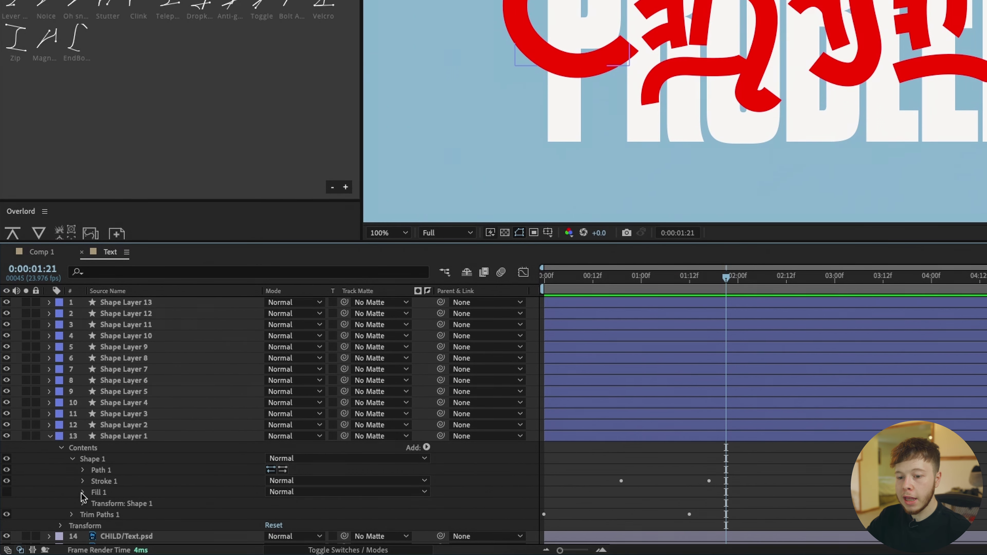
# Copy the Taper End Length and End Ease keyframes from Shape Layer 1's stroke and move the current time to 0:00:00:19
pyautogui.click(82, 481)
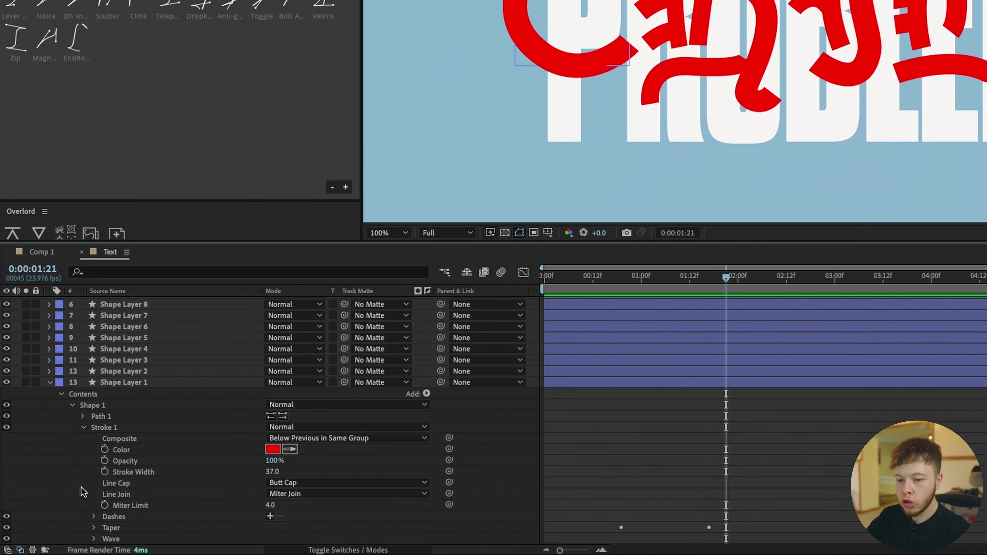
pyautogui.click(116, 528)
pyautogui.click(94, 516)
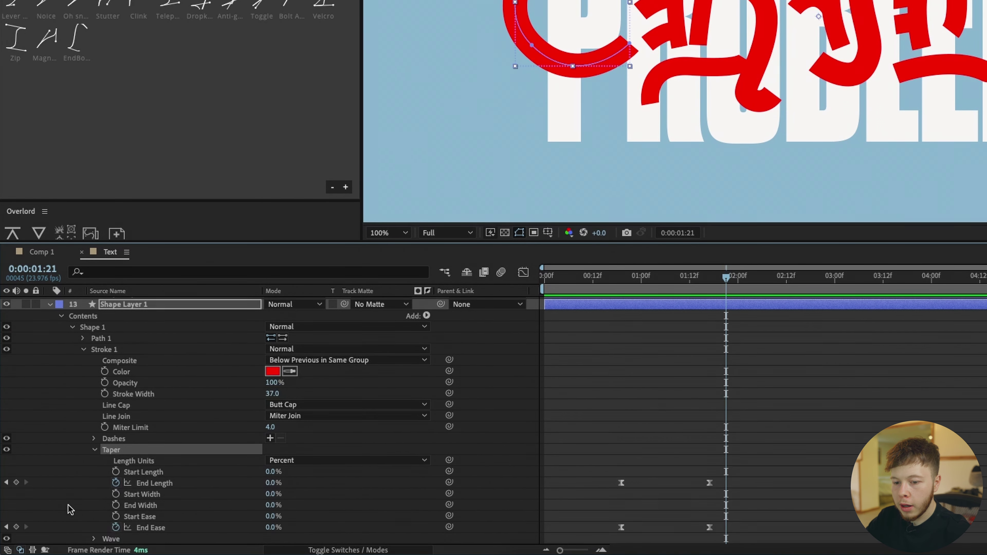
pyautogui.click(137, 480)
pyautogui.keyDown('shift'); pyautogui.click(155, 528); pyautogui.keyUp('shift')
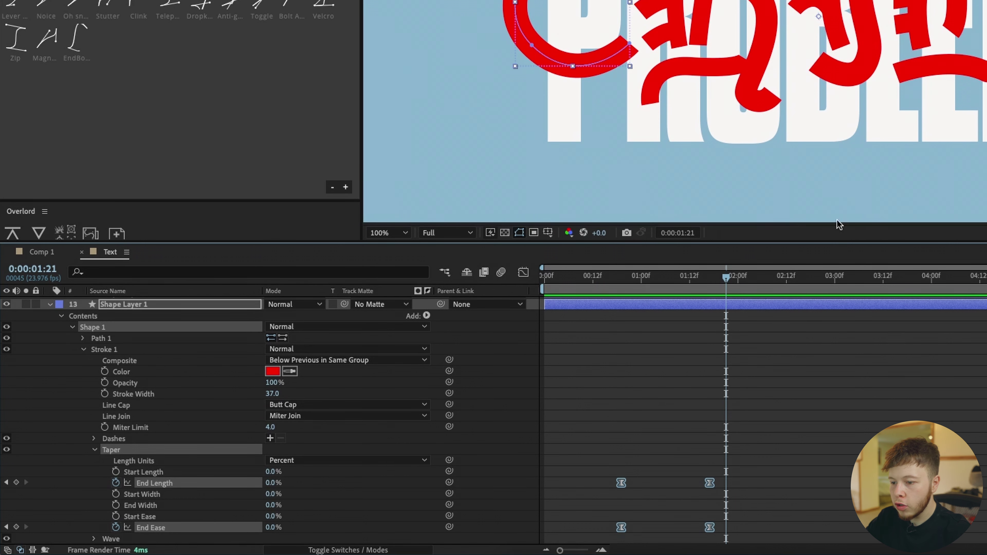
pyautogui.click(621, 279)
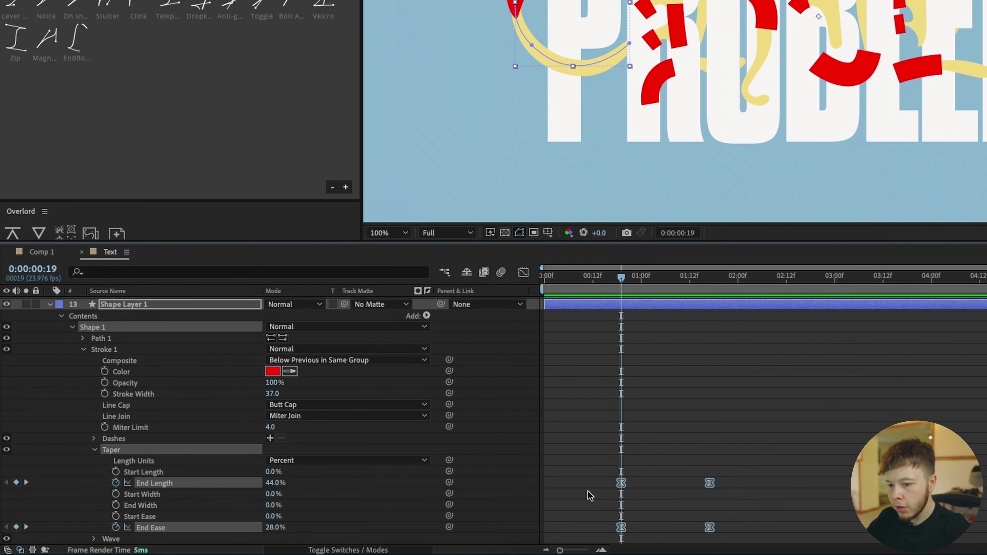
# Select Shape Layers 2 to 13 and filter the timeline properties by "taper"
pyautogui.scroll(4, 588, 492)
pyautogui.click(123, 371)
pyautogui.scroll(3, 124, 368)
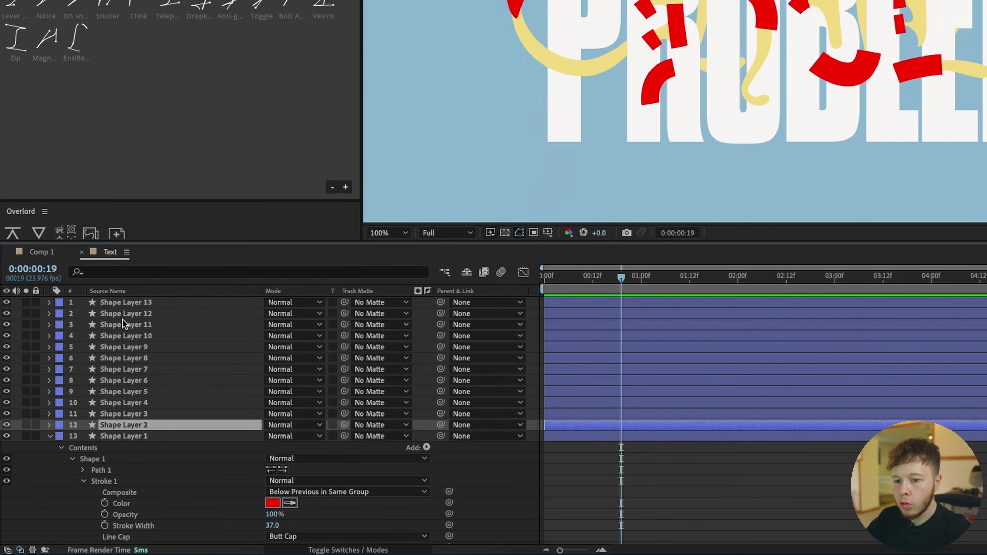
pyautogui.keyDown('shift'); pyautogui.click(130, 307); pyautogui.keyUp('shift')
pyautogui.click(125, 271)
pyautogui.write('ta')
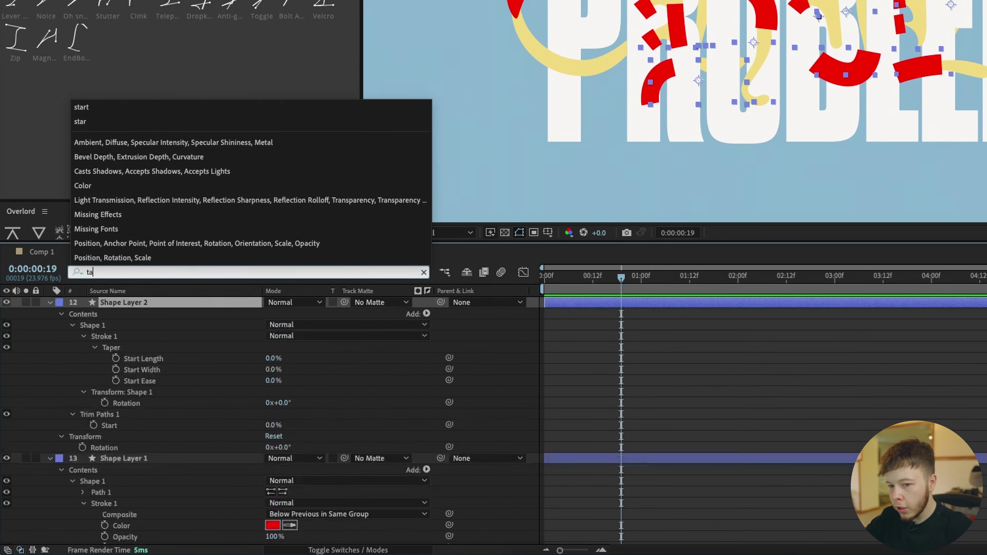
pyautogui.write('per')
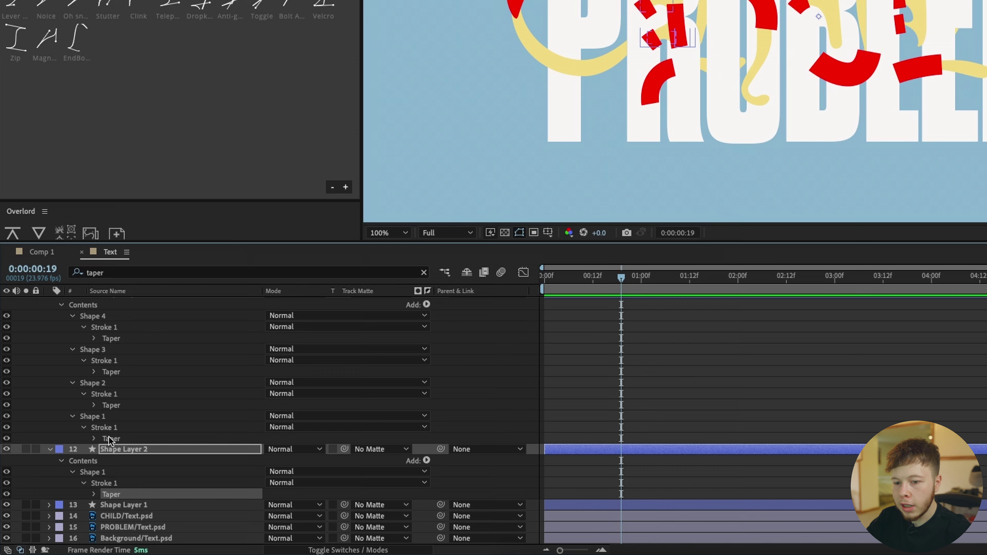
# Paste the End Length and End Ease keyframes into the stroke Taper of every shape in Shape Layers 2 to 13, and preview
pyautogui.keyDown('shift'); pyautogui.click(110, 439); pyautogui.keyUp('shift')
pyautogui.scroll(5, 111, 409)
pyautogui.keyDown('shift'); pyautogui.click(111, 350); pyautogui.keyUp('shift')
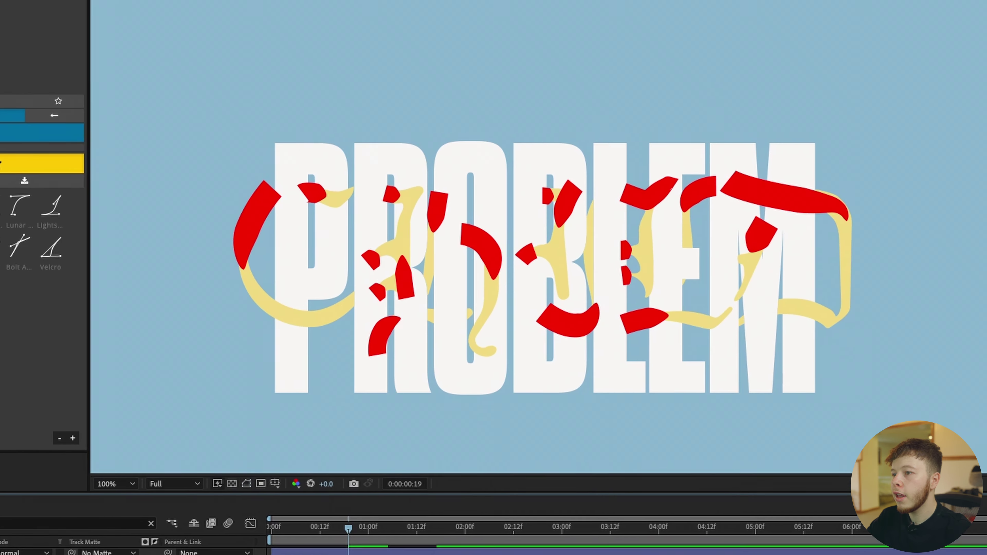
pyautogui.press('space')
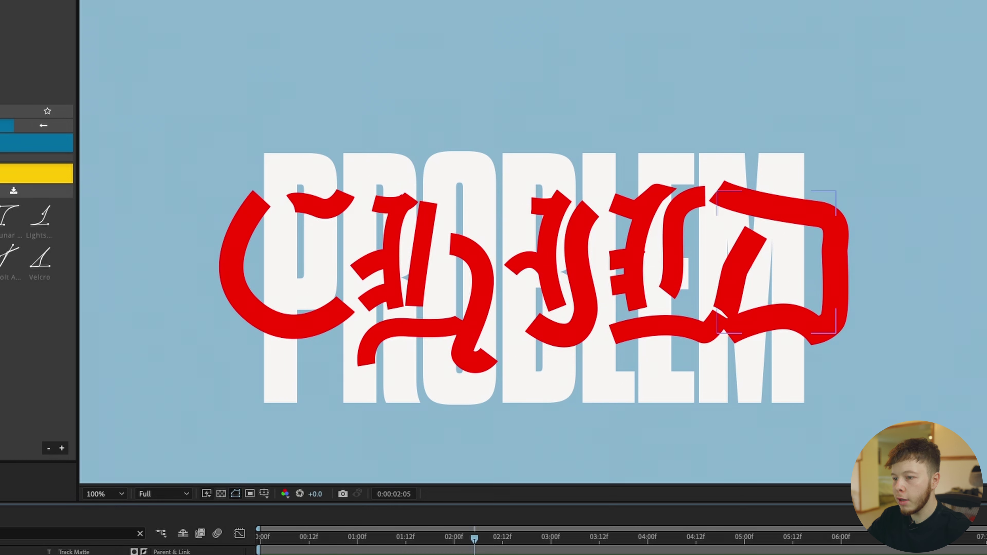
pyautogui.press('space')
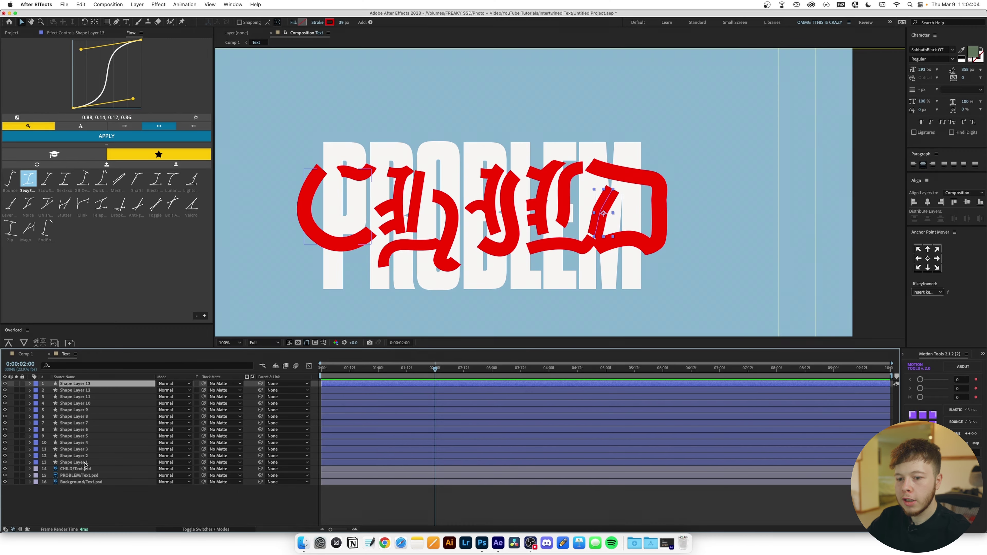
# Pre-compose Shape Layers 1 to 13 into a new composition named Mask
pyautogui.keyDown('shift'); pyautogui.click(85, 464); pyautogui.keyUp('shift')
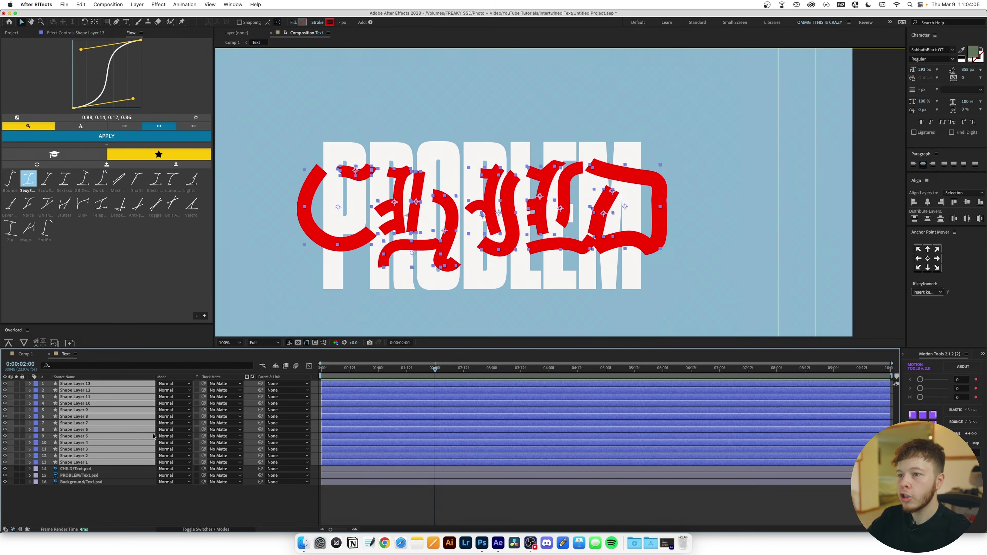
pyautogui.press('super+shift+c')
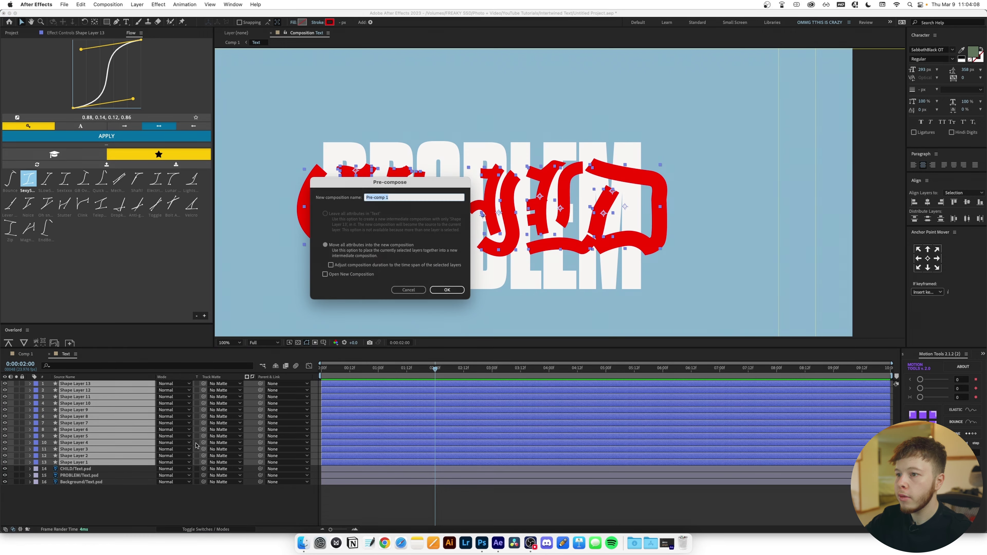
pyautogui.press('Return')
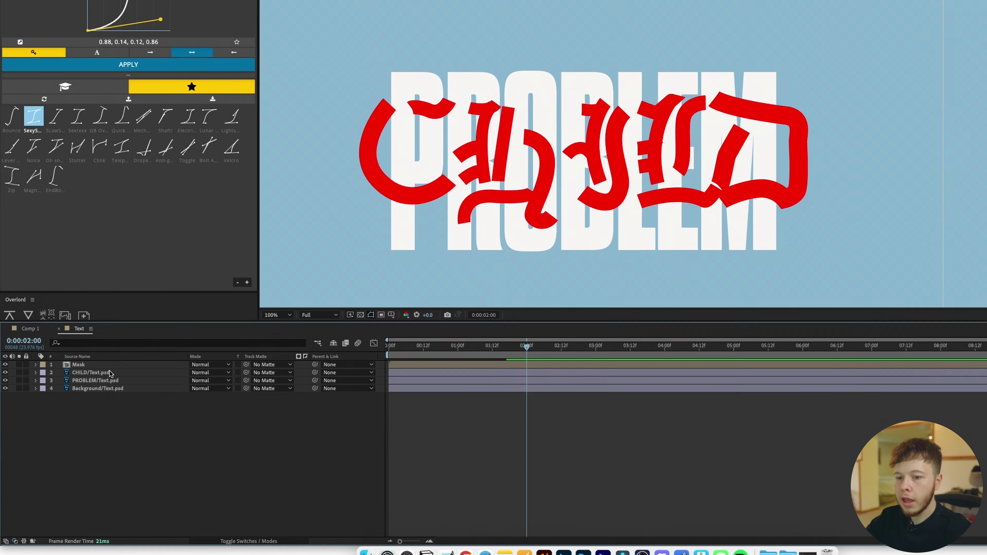
# Set the Mask layer as the track matte of the CHILD/Text.psd layer and scrub back to check the reveal
pyautogui.click(163, 390)
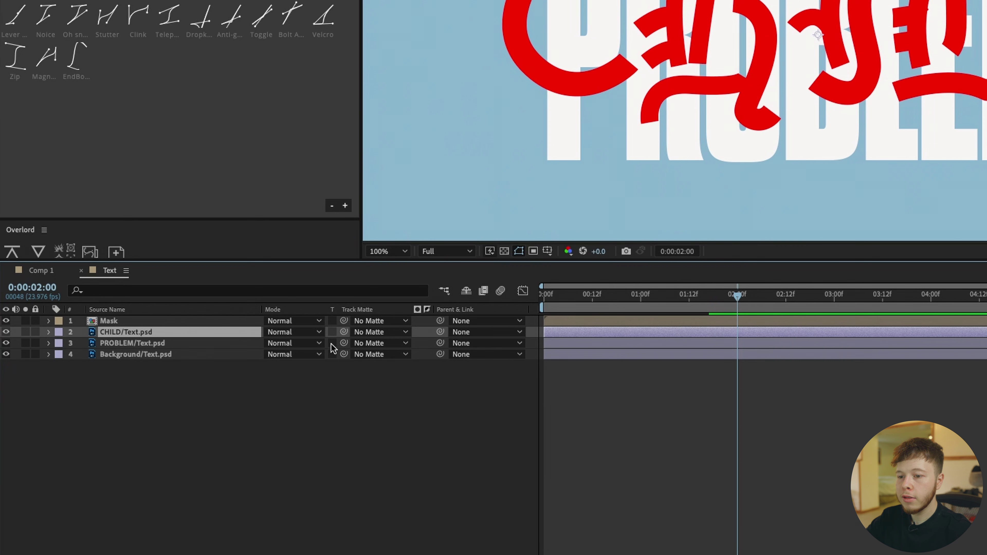
pyautogui.moveTo(326, 331); pyautogui.dragTo(113, 321)
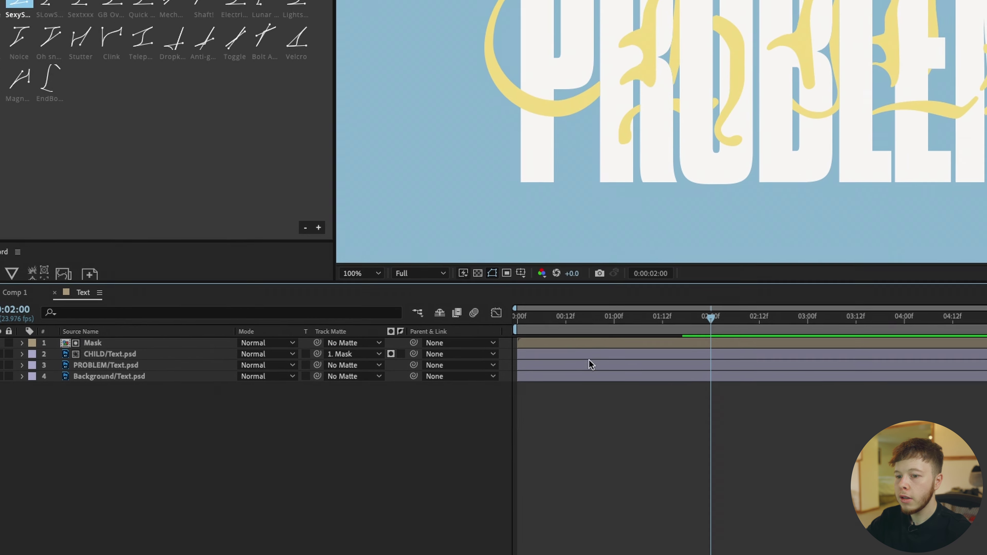
pyautogui.moveTo(667, 317); pyautogui.dragTo(517, 319)
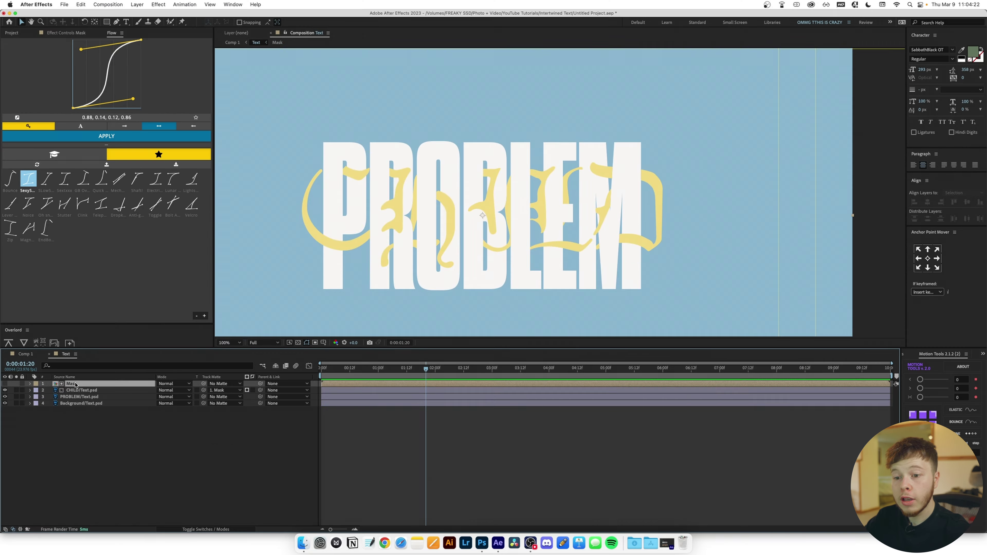
# Inspect the shape layers inside the Mask composition, and preview the masked CHILD reveal in the Text composition
pyautogui.doubleClick(72, 384)
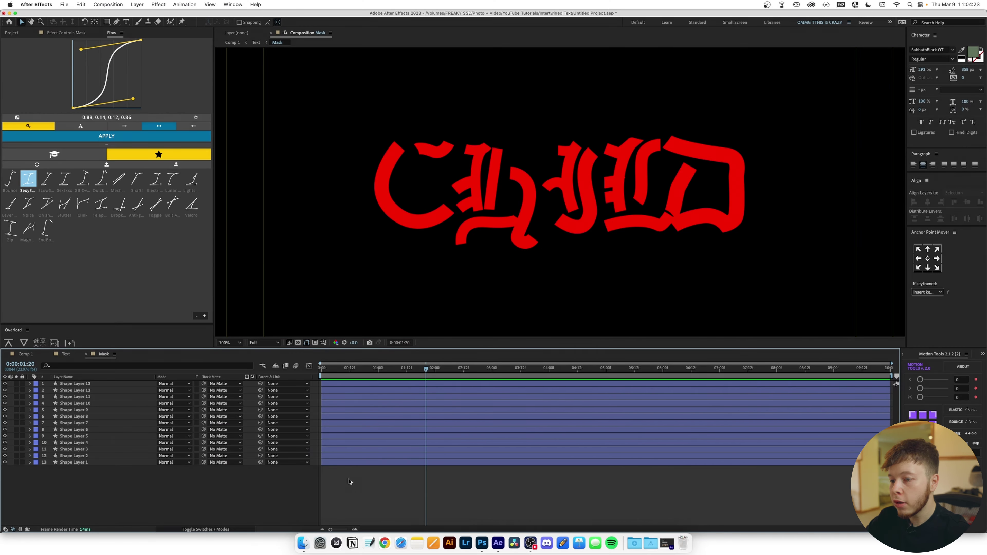
pyautogui.moveTo(341, 456); pyautogui.dragTo(338, 390)
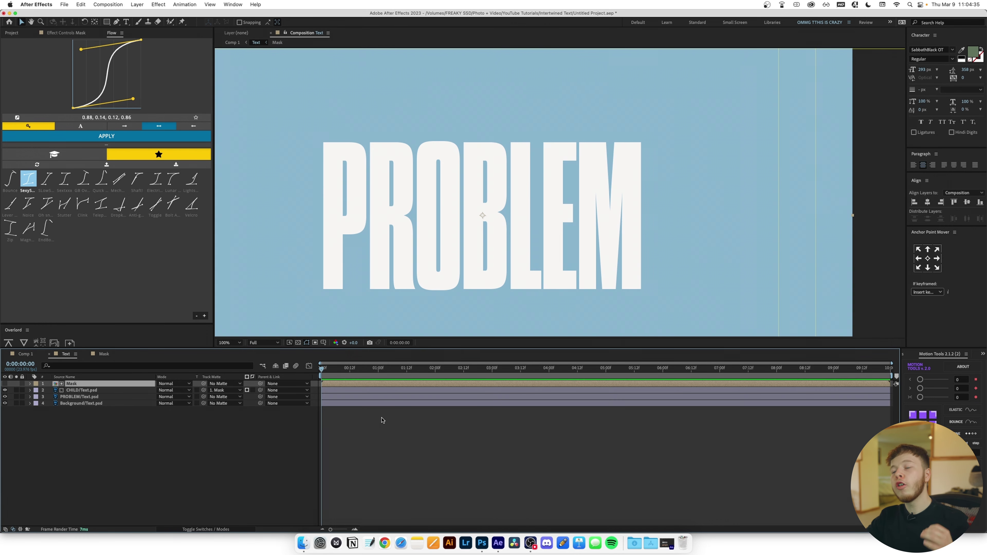
pyautogui.moveTo(442, 271); pyautogui.dragTo(471, 257)
pyautogui.press('space')
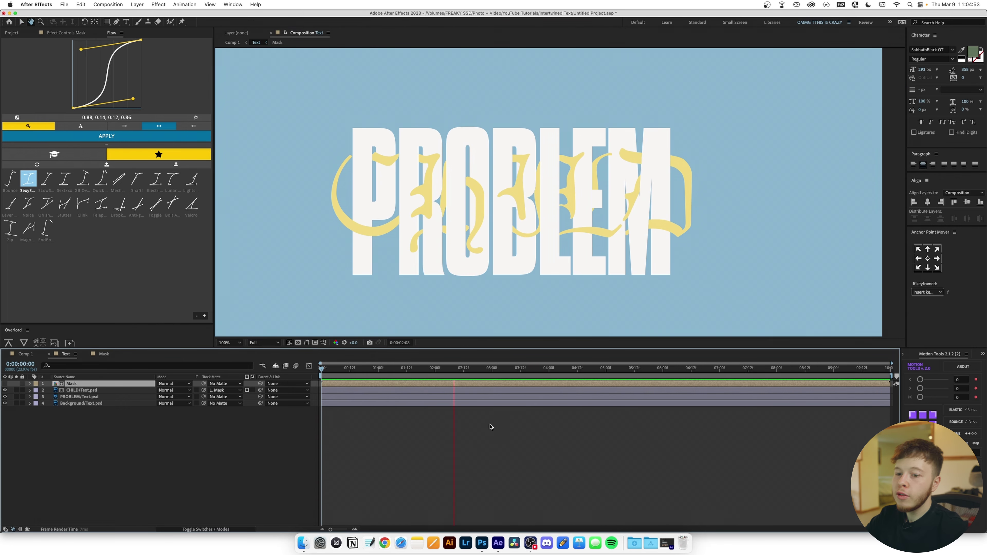
pyautogui.press('space')
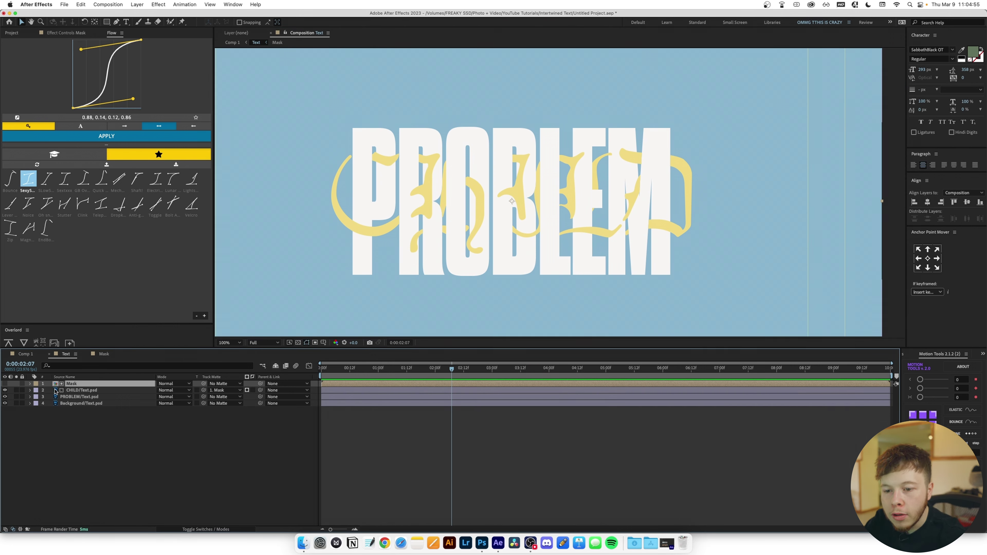
# Pre-compose the Mask and CHILD/Text.psd layers together into a new composition named Text
pyautogui.keyDown('shift'); pyautogui.click(68, 391); pyautogui.keyUp('shift')
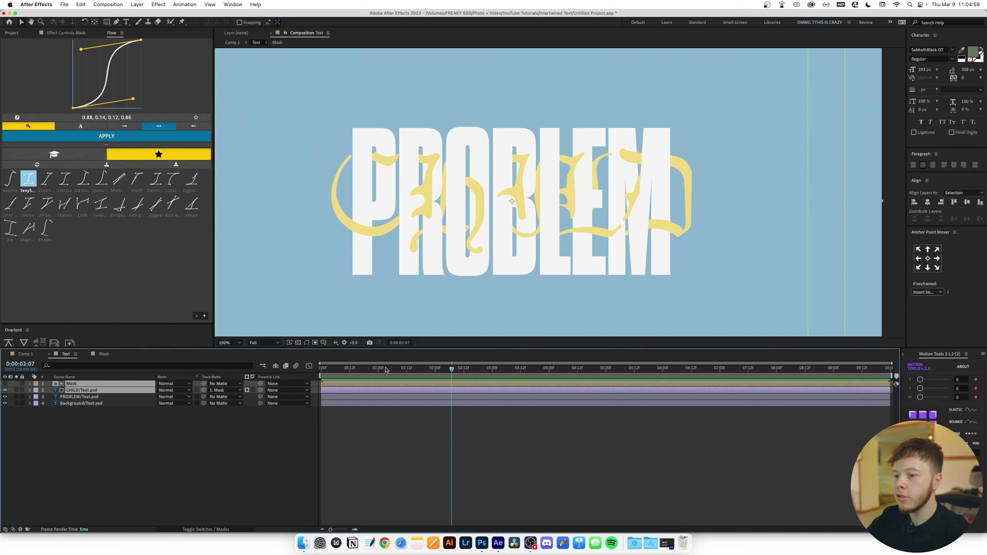
pyautogui.press('super+shift+c')
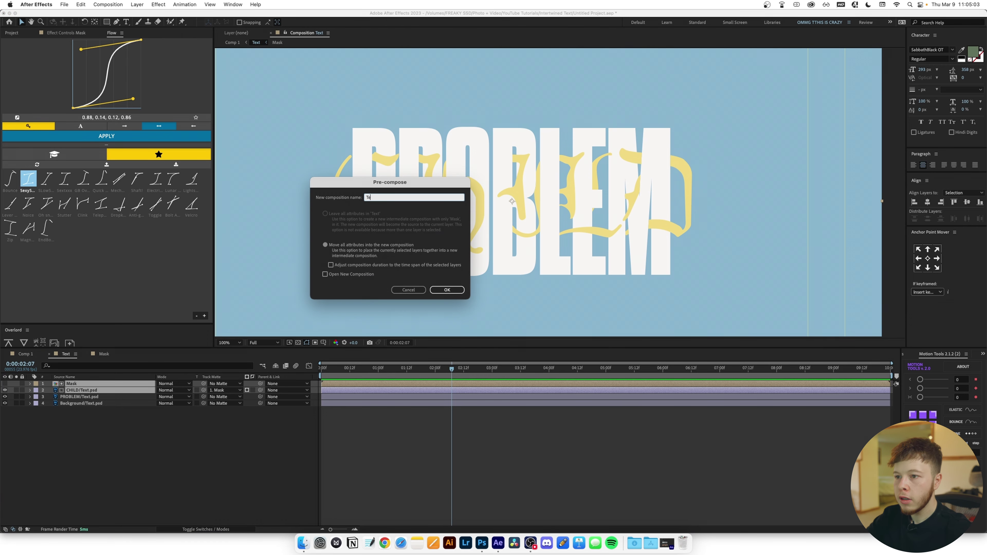
pyautogui.write('Text')
pyautogui.press('Return')
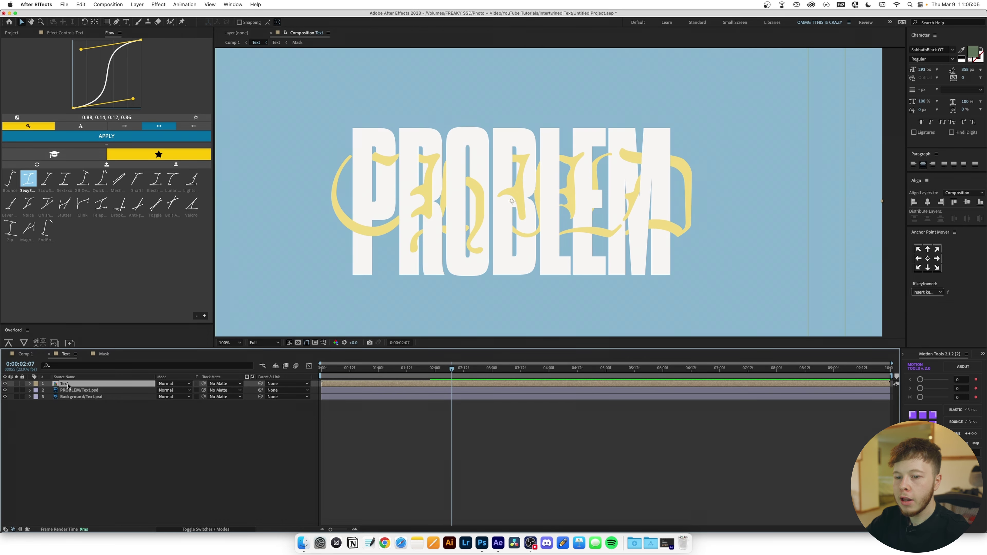
# Duplicate the nested Text layer and rename the copy Halftone
pyautogui.press('super+d')
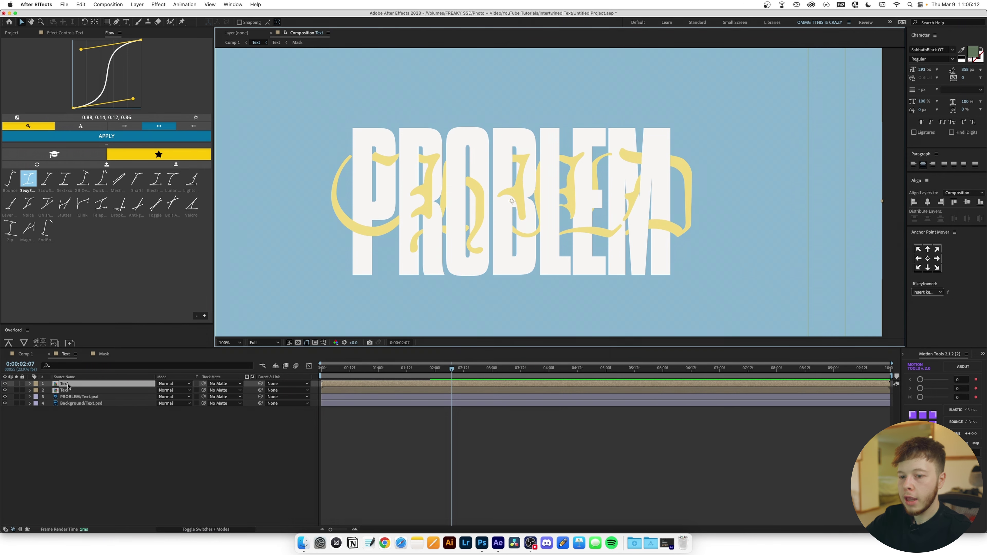
pyautogui.press('Return')
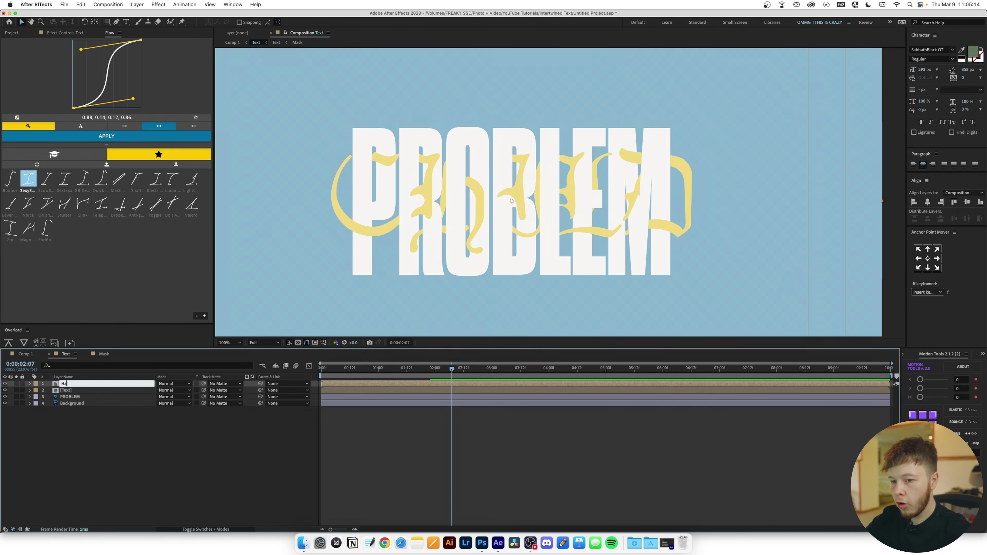
pyautogui.write('Halftone')
pyautogui.press('Return')
# Place the Halftone layer beneath the Text layer and shift the Text layer to start a few frames later
pyautogui.moveTo(82, 383); pyautogui.dragTo(72, 390)
pyautogui.click(72, 384)
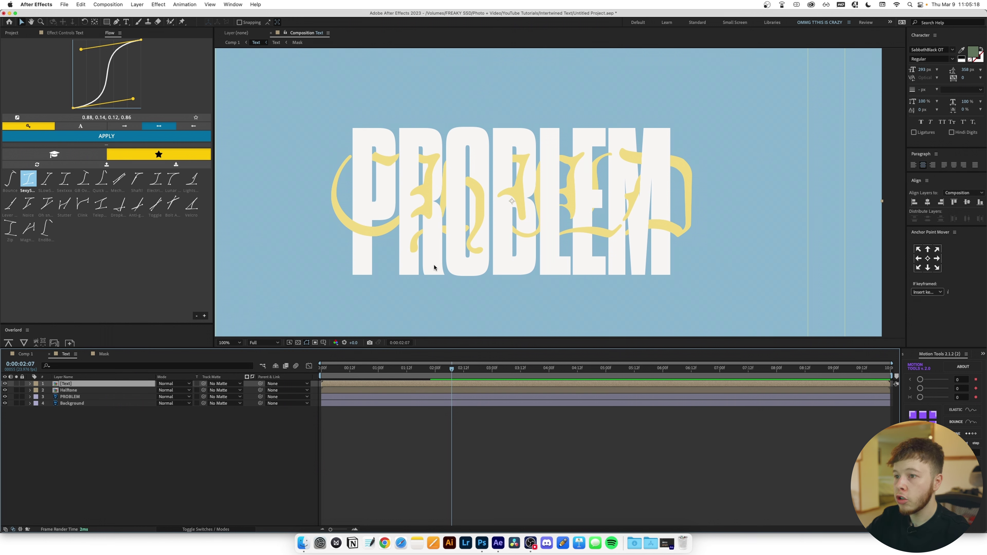
pyautogui.moveTo(336, 385)
pyautogui.mouseDown()
pyautogui.moveTo(320, 373)
pyautogui.moveTo(390, 376)
pyautogui.moveTo(364, 382)
pyautogui.mouseUp()
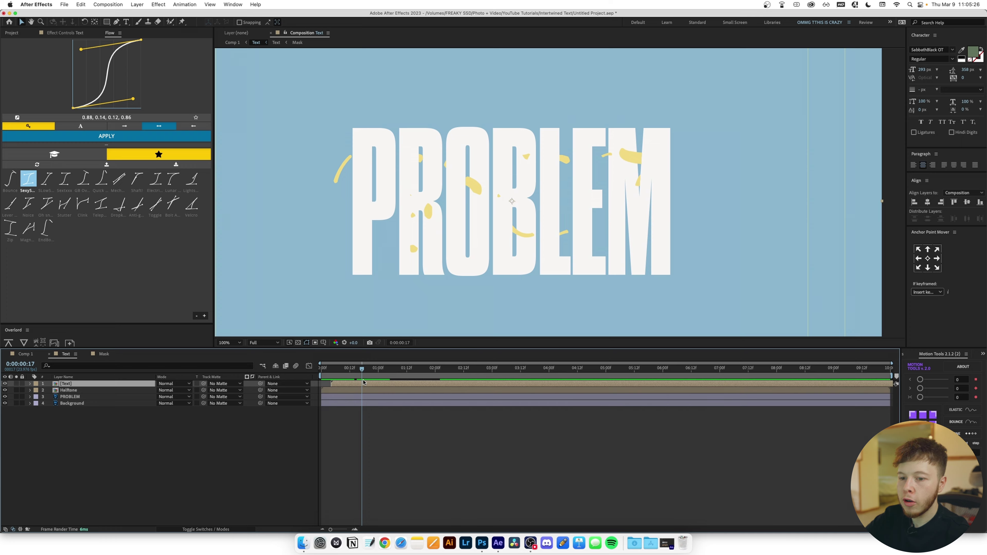
# Apply a Fill effect to the Text layer and scrub the reveal to compare its timing with the Halftone layer
pyautogui.hotkey('ctrl', 'space')
pyautogui.write('fill')
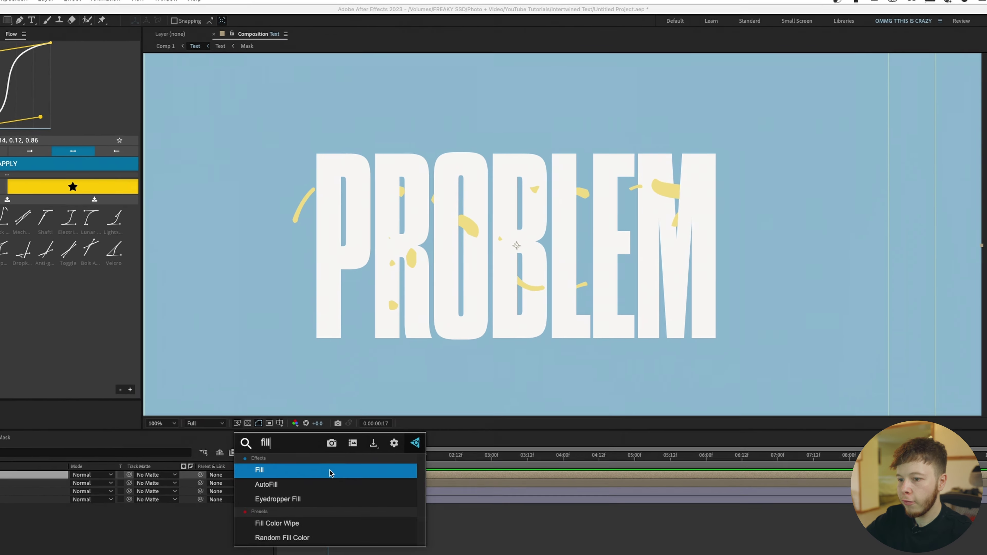
pyautogui.press('Return')
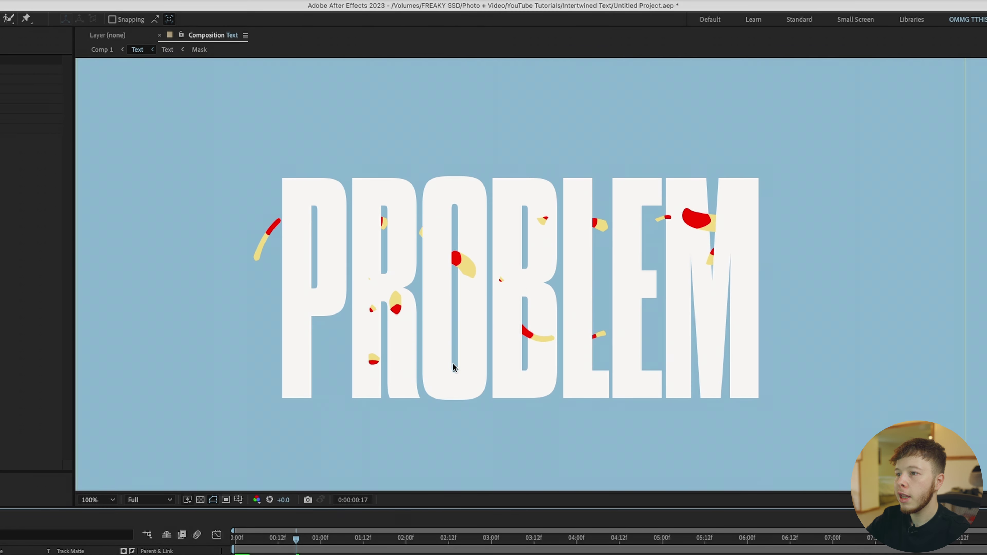
pyautogui.moveTo(296, 536)
pyautogui.mouseDown()
pyautogui.moveTo(388, 536)
pyautogui.moveTo(249, 536)
pyautogui.mouseUp()
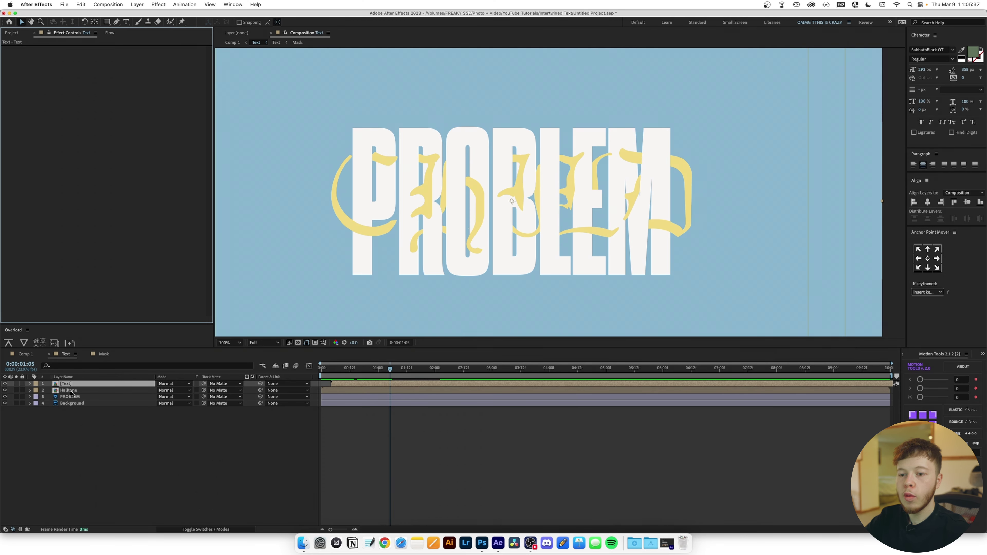
# Move the Texturelabs_Grunge_219M.png halftone texture straight down in the composition so its fade crosses the lettering
pyautogui.click(71, 391)
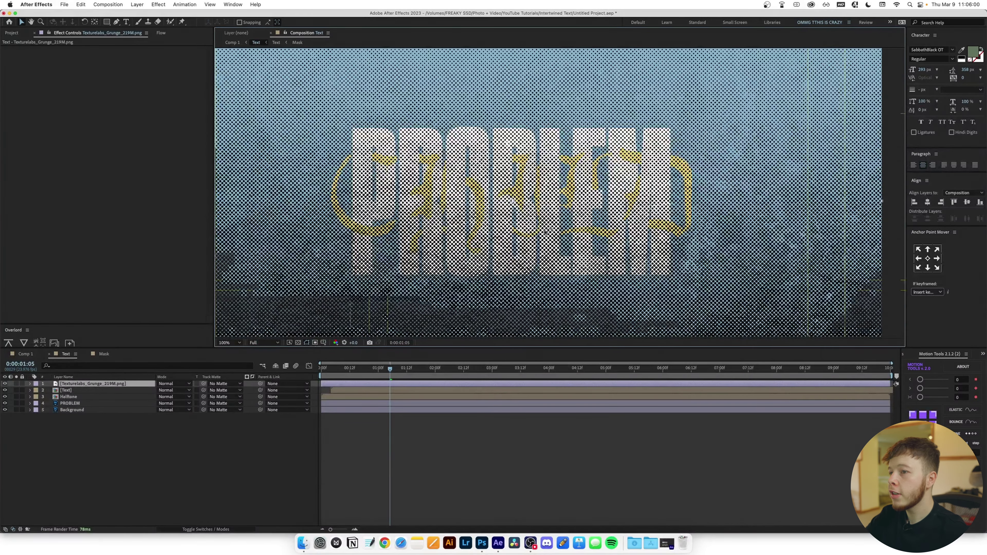
pyautogui.press(',')
pyautogui.press(',')
pyautogui.press('s')
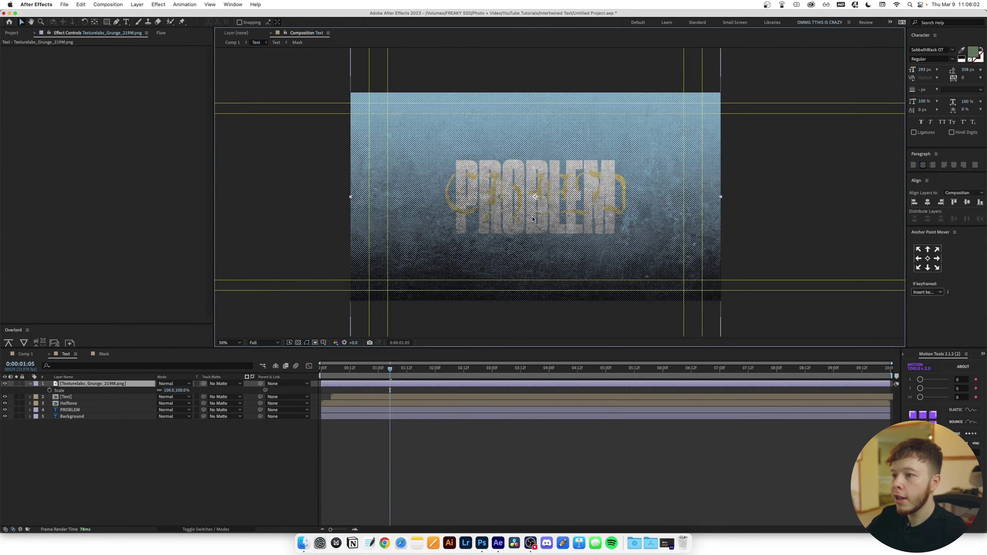
pyautogui.moveTo(605, 178); pyautogui.dragTo(605, 221)
# Move Texturelabs_Grunge_219M.png to the end of the layer stack and set it as the Halftone layer's track matte
pyautogui.press('.')
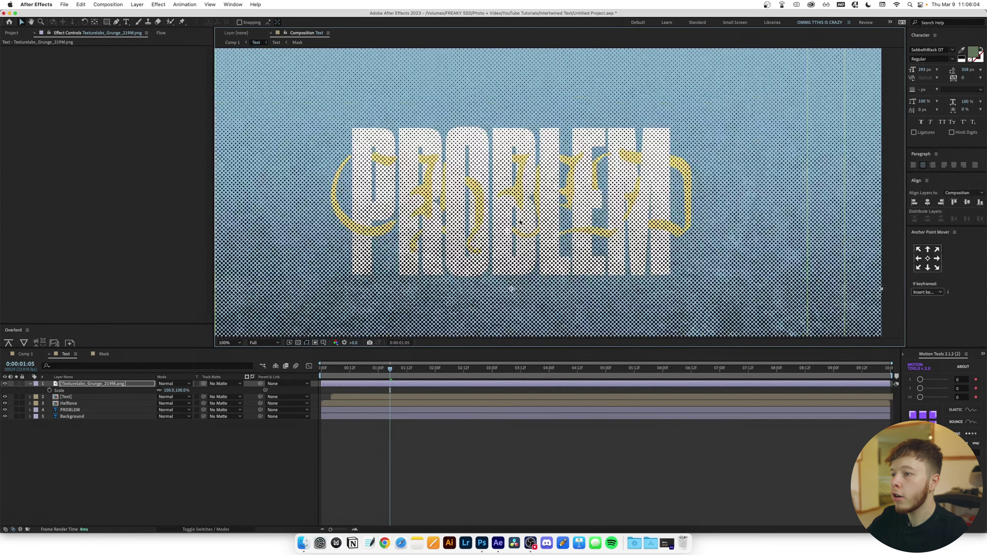
pyautogui.moveTo(453, 209); pyautogui.dragTo(517, 212)
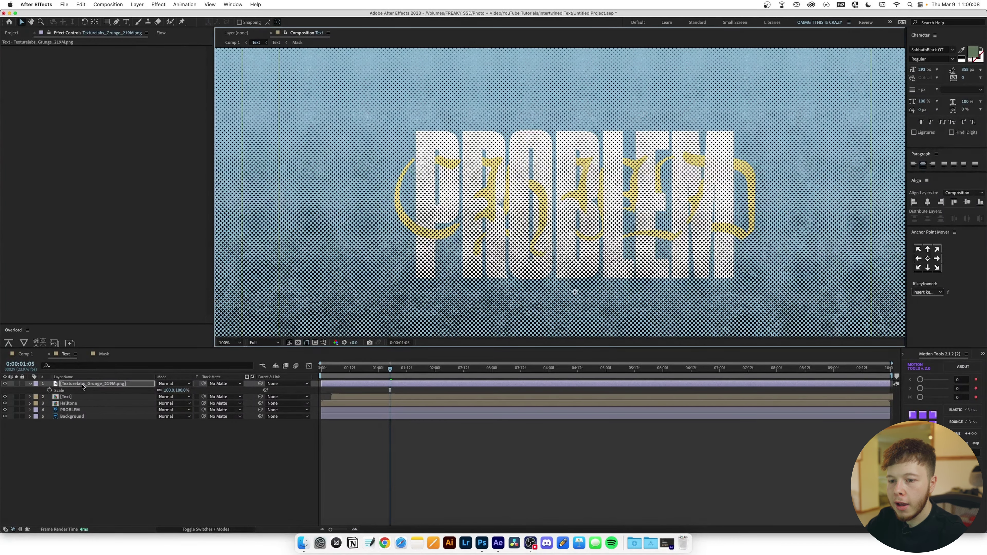
pyautogui.moveTo(83, 387); pyautogui.dragTo(62, 422)
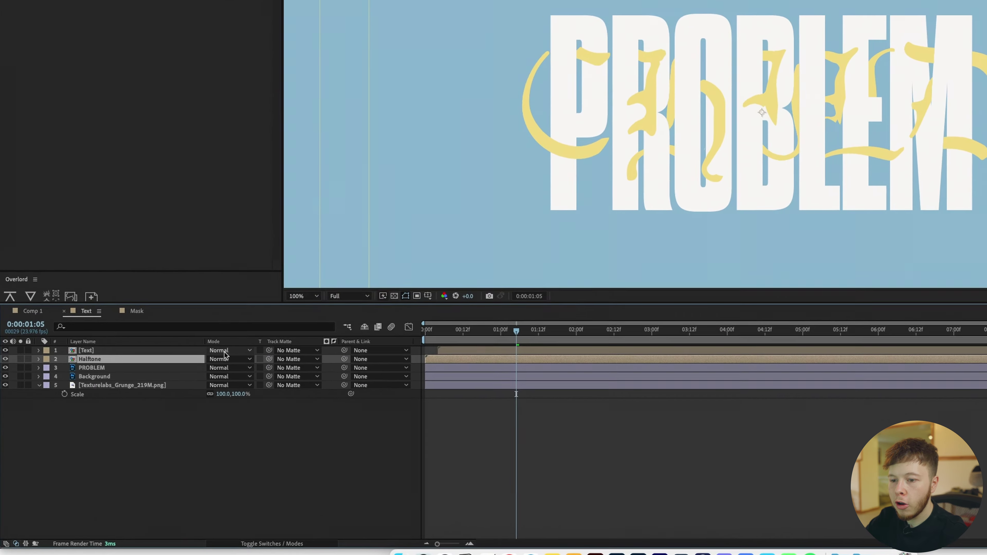
pyautogui.moveTo(269, 359); pyautogui.dragTo(144, 374)
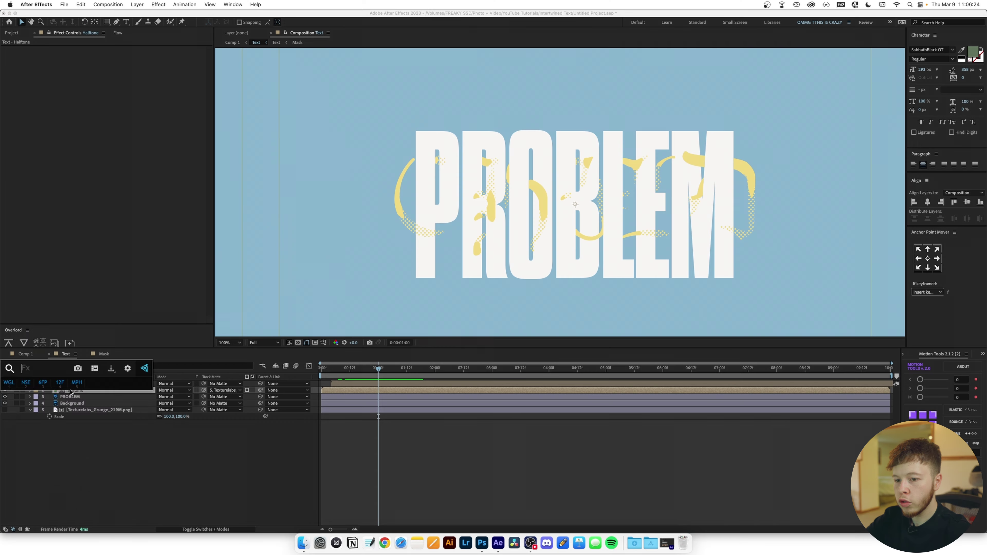
# Apply Turbulent Displace to the Halftone layer with Amount 8 and Size 8
pyautogui.write('tur')
pyautogui.press('Return')
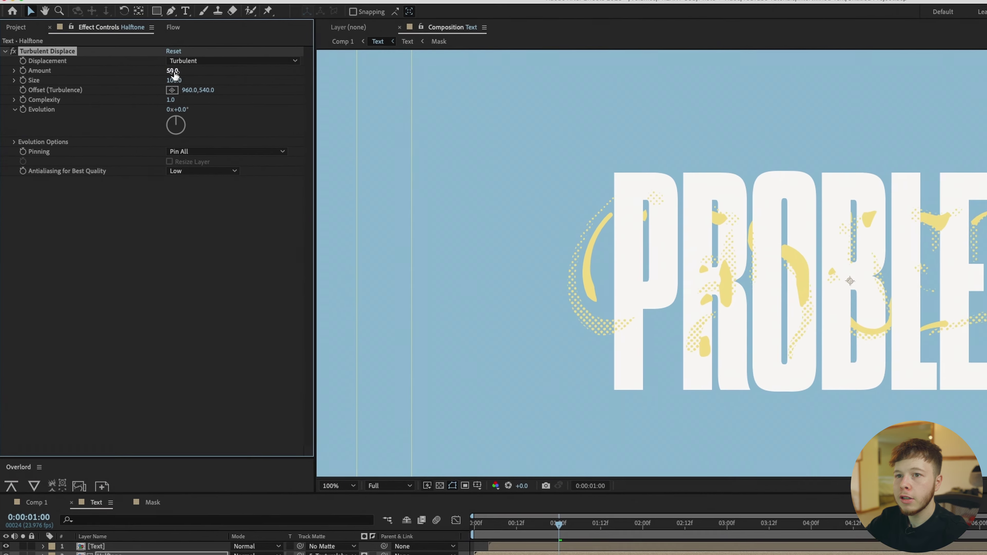
pyautogui.click(131, 65)
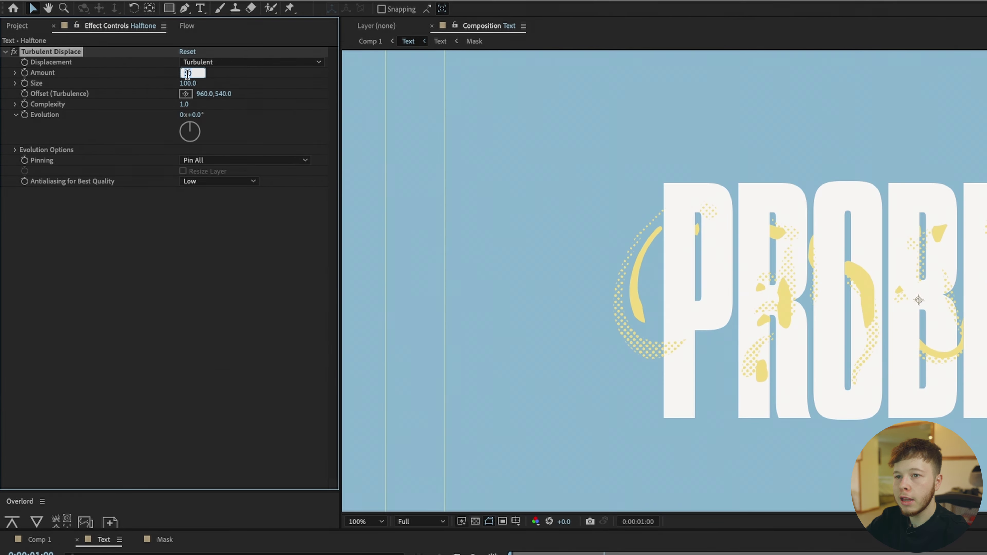
pyautogui.press('Tab')
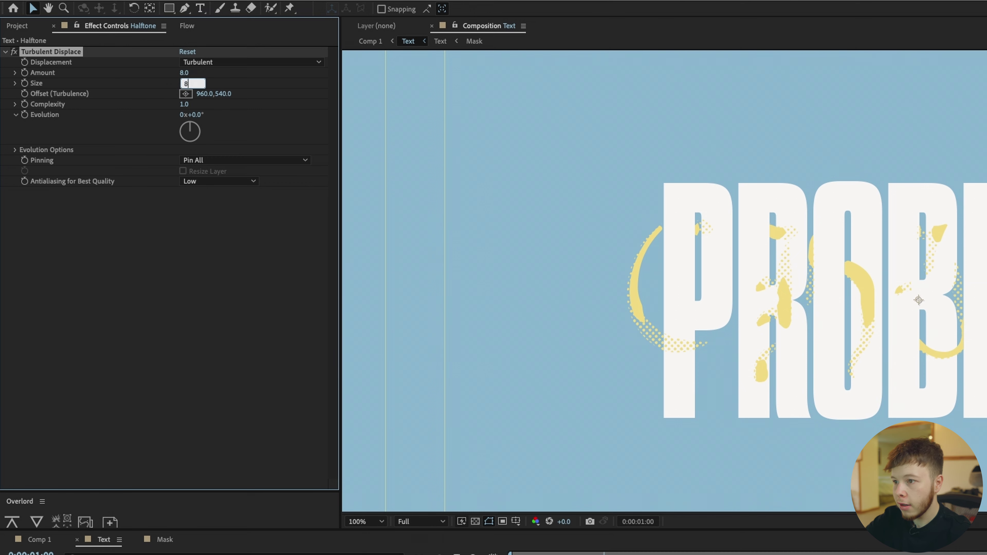
pyautogui.click(141, 263)
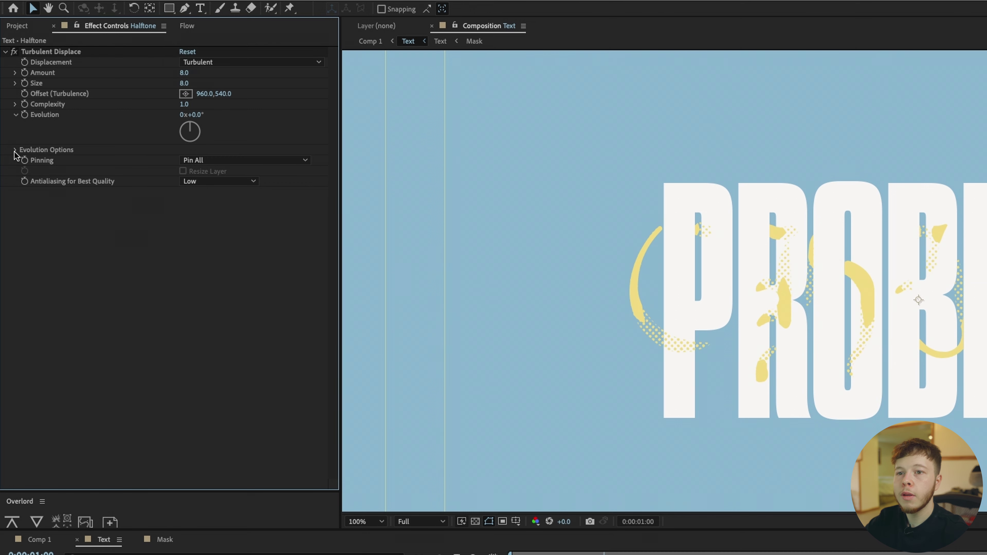
# Add the expression time*5 to the Random Seed of Turbulent Displace and preview the halftone edges up close
pyautogui.click(15, 150)
pyautogui.keyDown('alt'); pyautogui.click(35, 182); pyautogui.keyUp('alt')
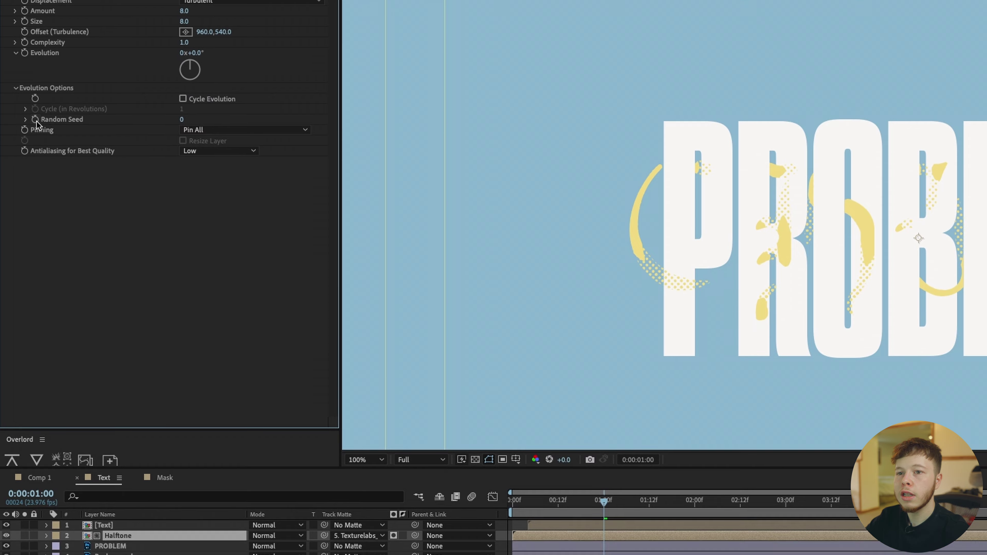
pyautogui.write('time')
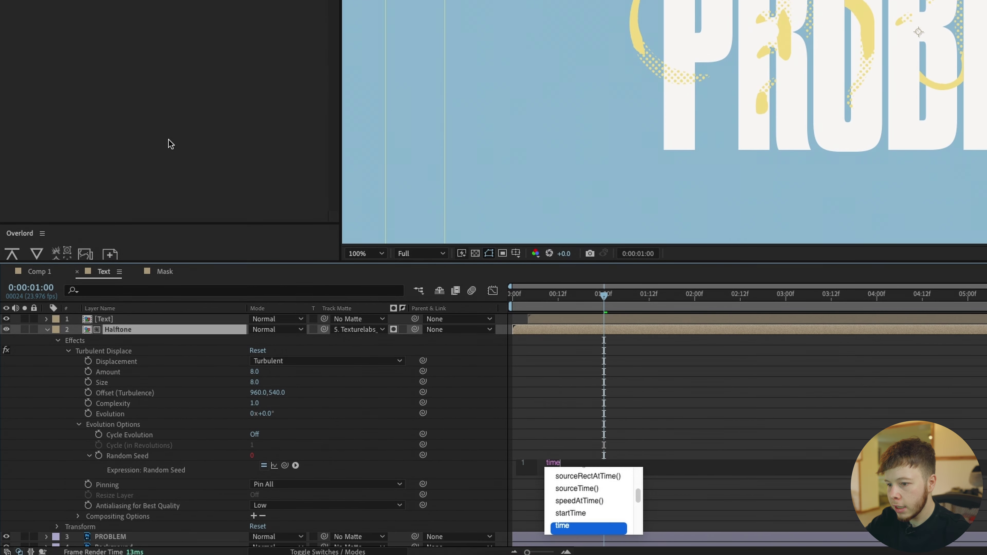
pyautogui.write('*5')
pyautogui.click(621, 345)
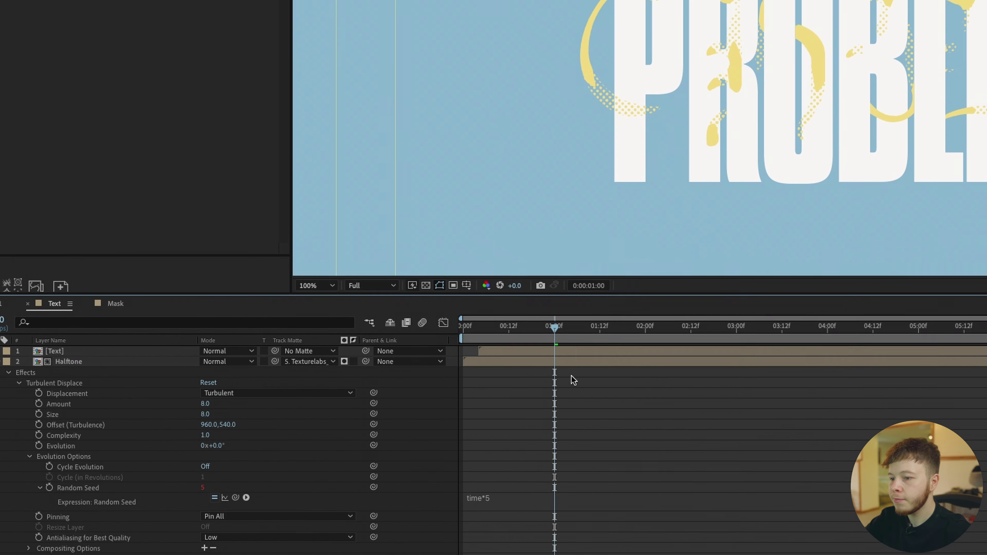
pyautogui.press('space')
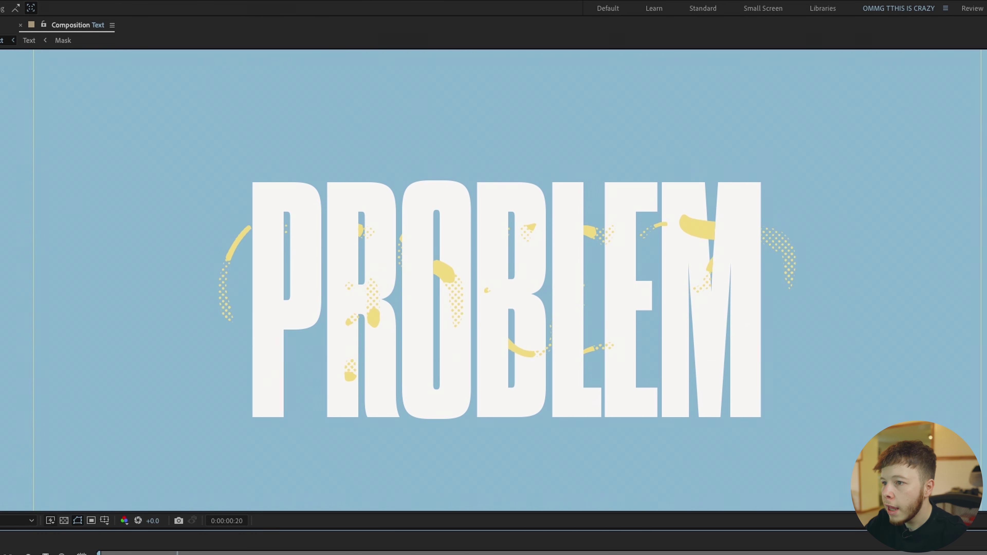
pyautogui.press('.')
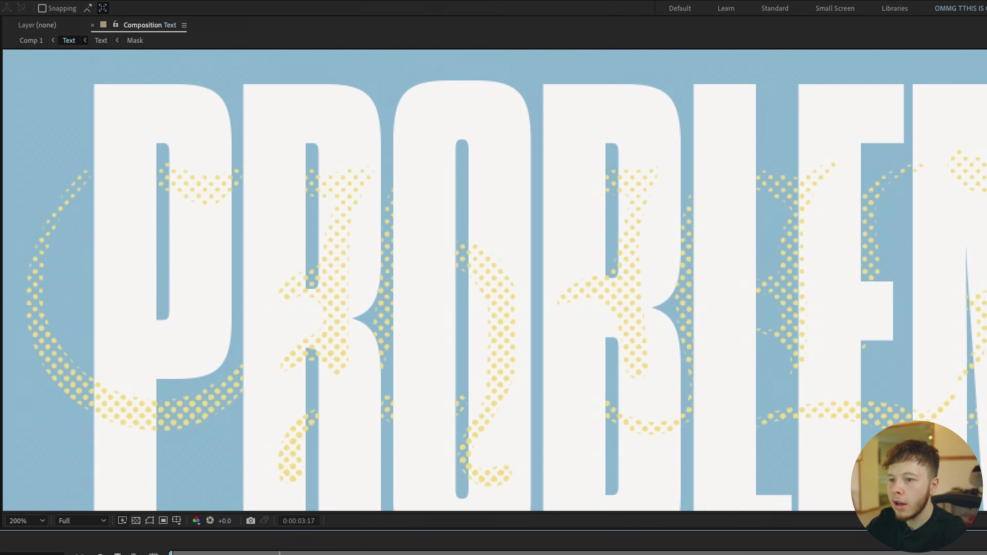
# Apply a Fill effect to the Halftone layer and set its color to a dark muted green
pyautogui.moveTo(545, 369); pyautogui.dragTo(374, 370)
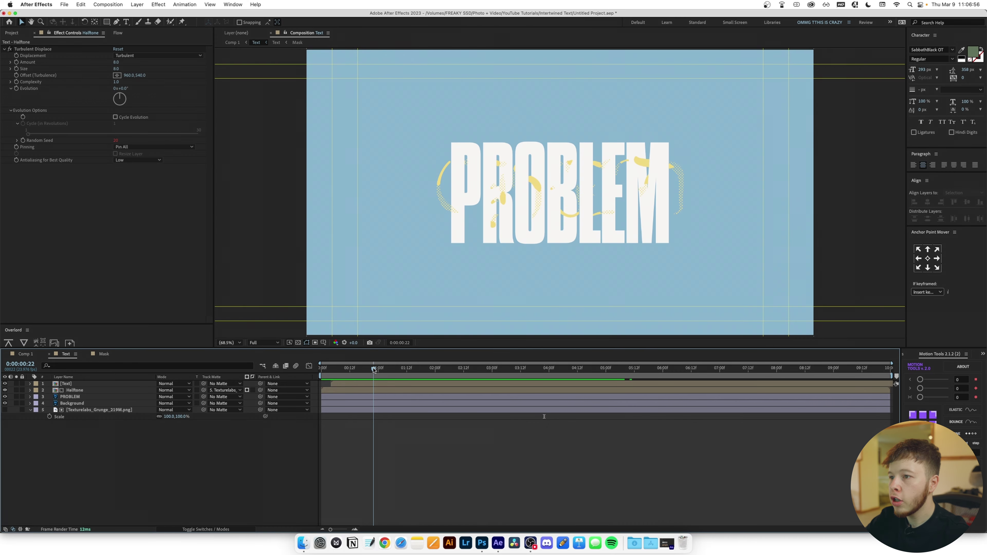
pyautogui.click(79, 390)
pyautogui.hotkey('ctrl', 'space')
pyautogui.write('f')
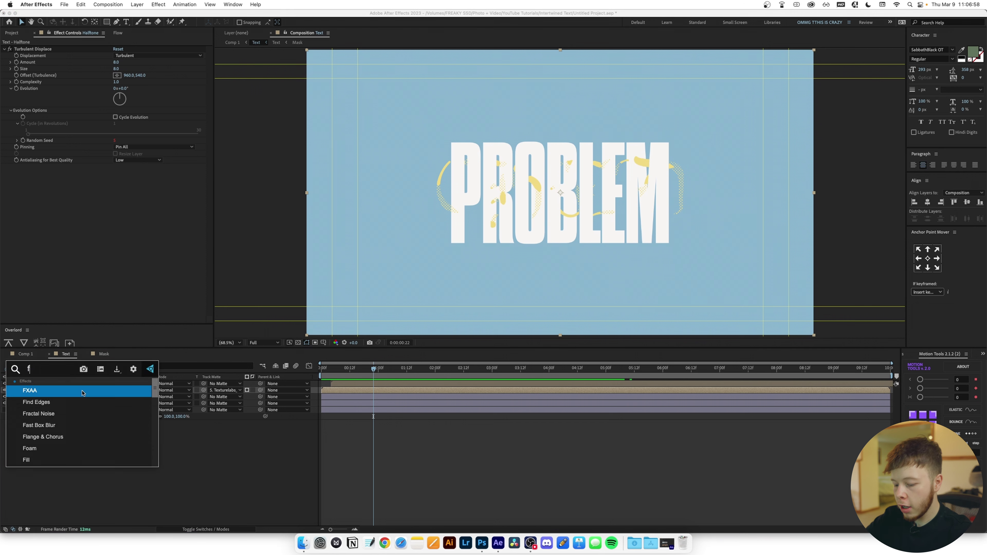
pyautogui.write('ill')
pyautogui.press('Return')
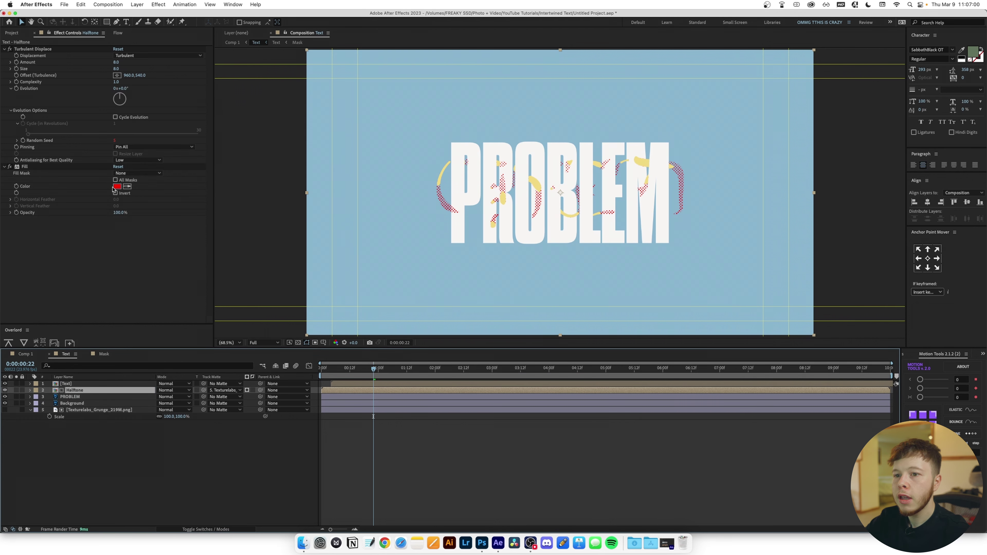
pyautogui.click(116, 187)
pyautogui.click(618, 315)
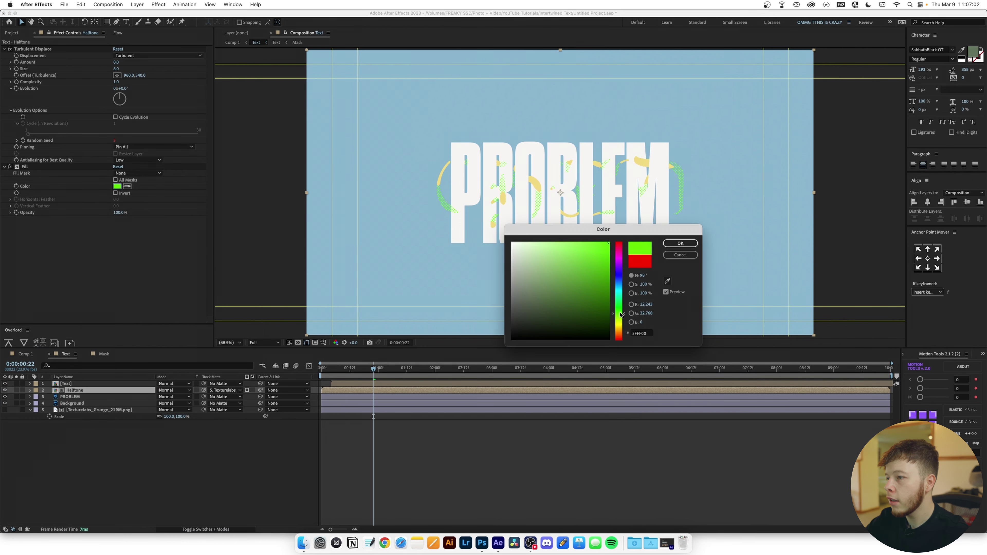
pyautogui.moveTo(546, 307)
pyautogui.mouseDown()
pyautogui.moveTo(552, 313)
pyautogui.moveTo(540, 307)
pyautogui.mouseUp()
pyautogui.click(681, 243)
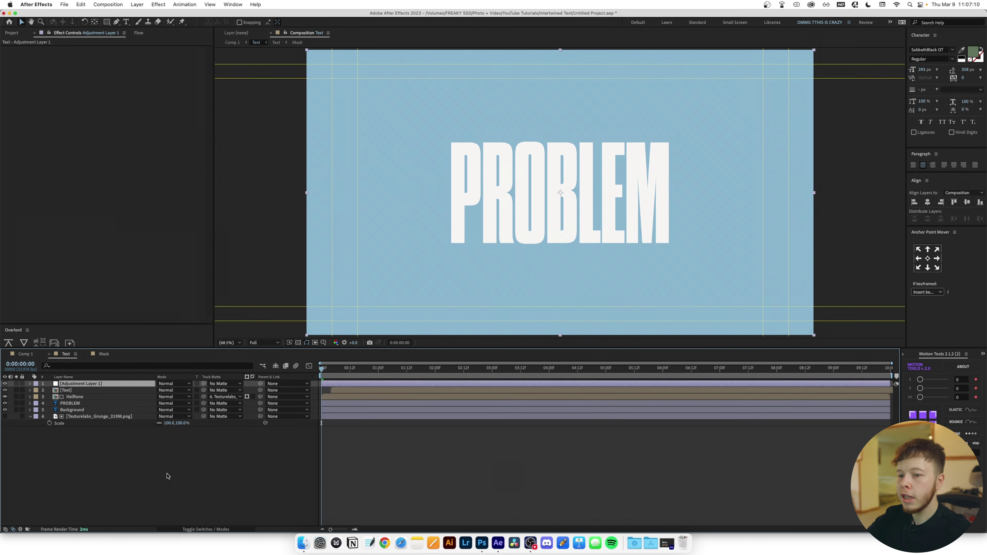
# Apply Posterize Time to Adjustment Layer 1 with a frame rate of 12
pyautogui.hotkey('ctrl', 'space')
pyautogui.write('pos')
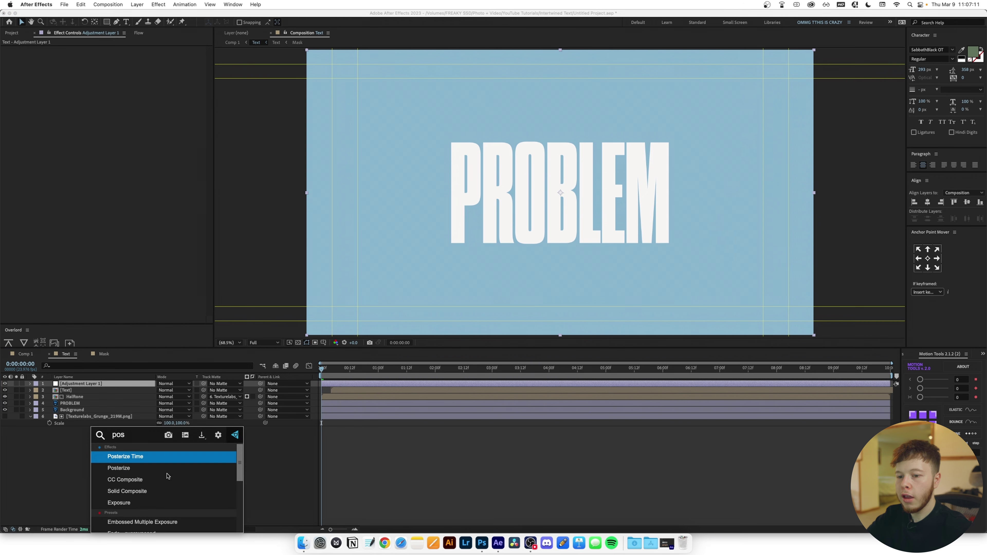
pyautogui.press('Return')
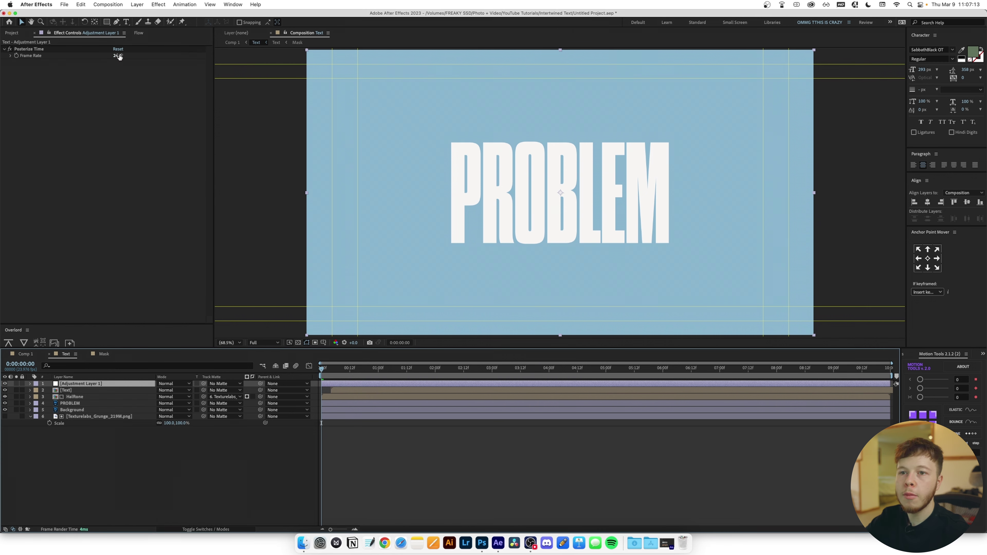
pyautogui.click(117, 55)
pyautogui.write('12')
pyautogui.press('Return')
pyautogui.click(401, 478)
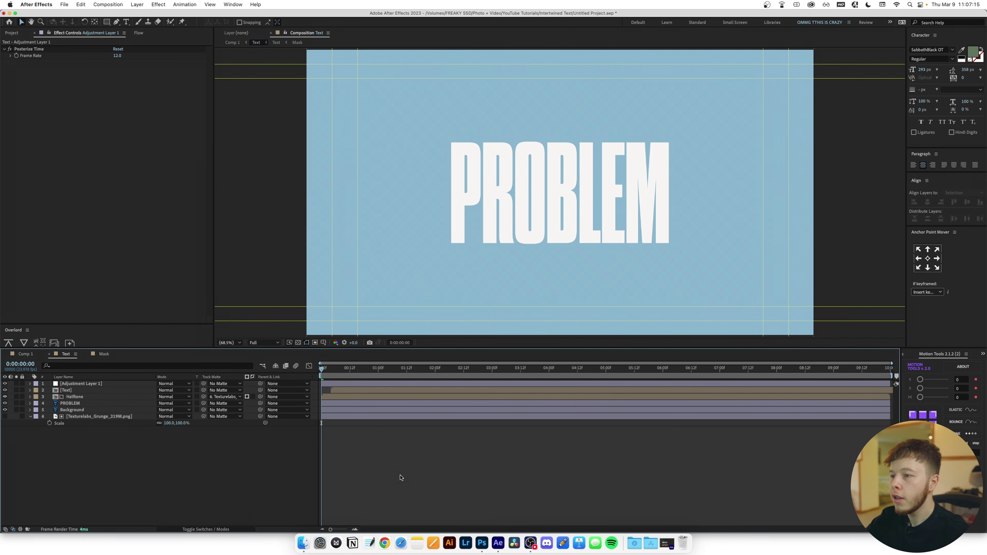
# Play the Text composition from the start several times to examine the posterized CHILD reveal and its halftone edge
pyautogui.press('space')
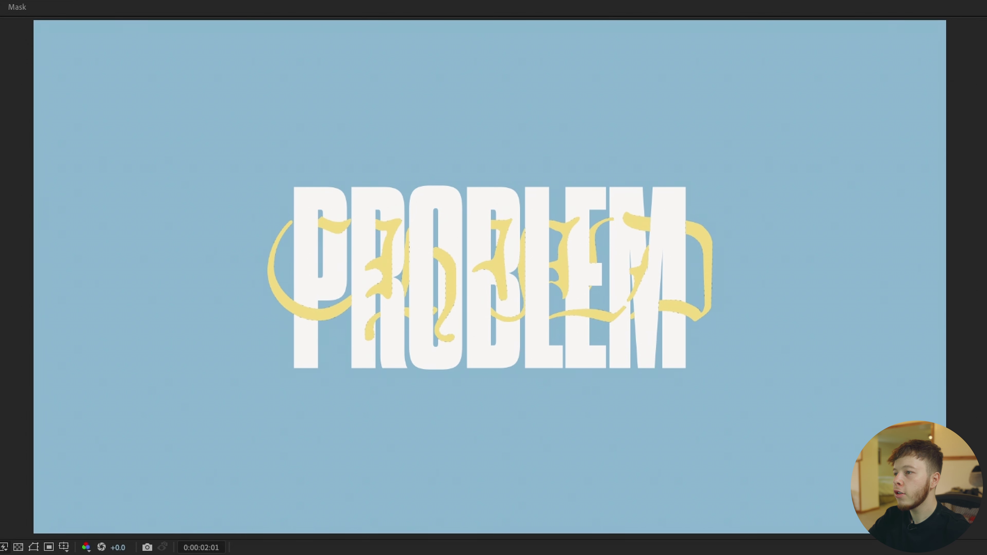
pyautogui.press('space')
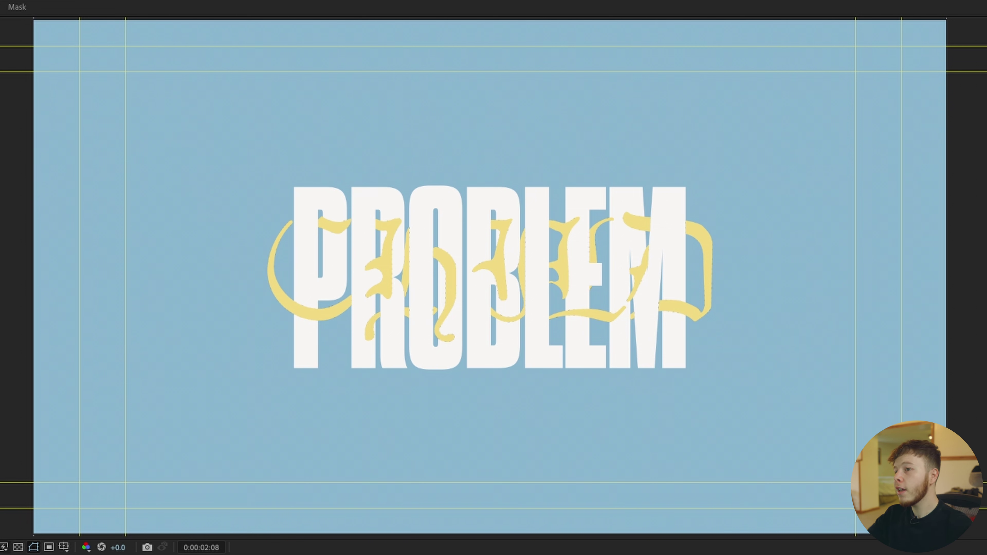
pyautogui.press('space')
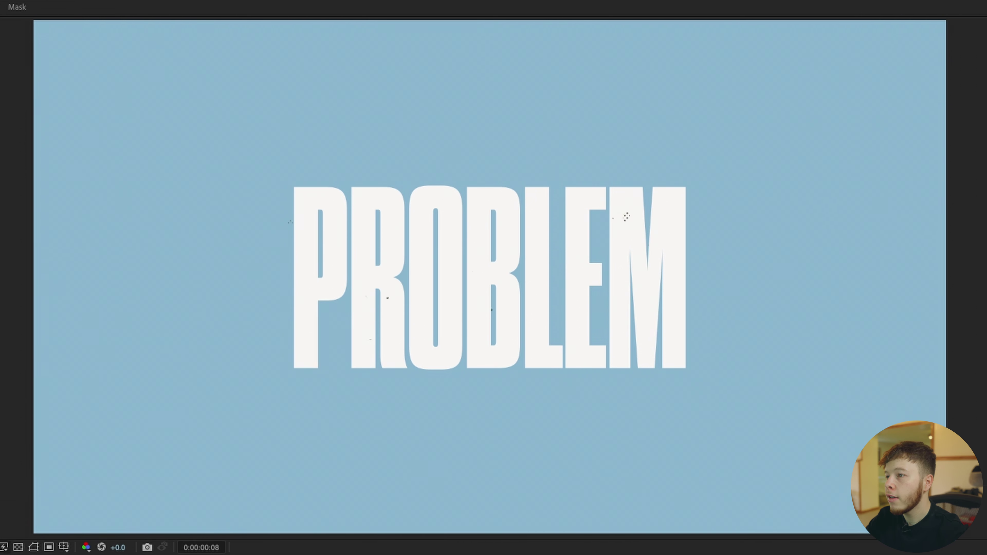
pyautogui.press('space')
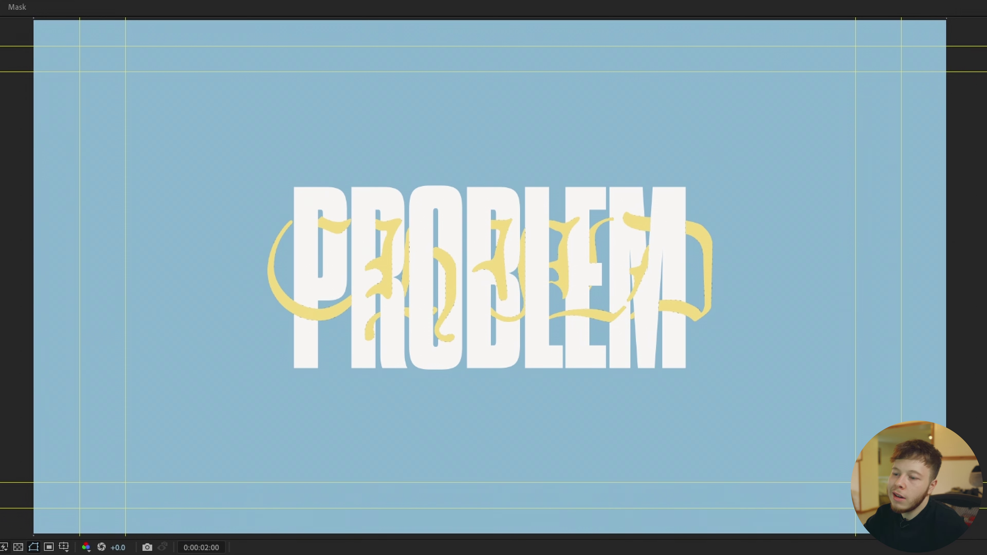
pyautogui.press('Home')
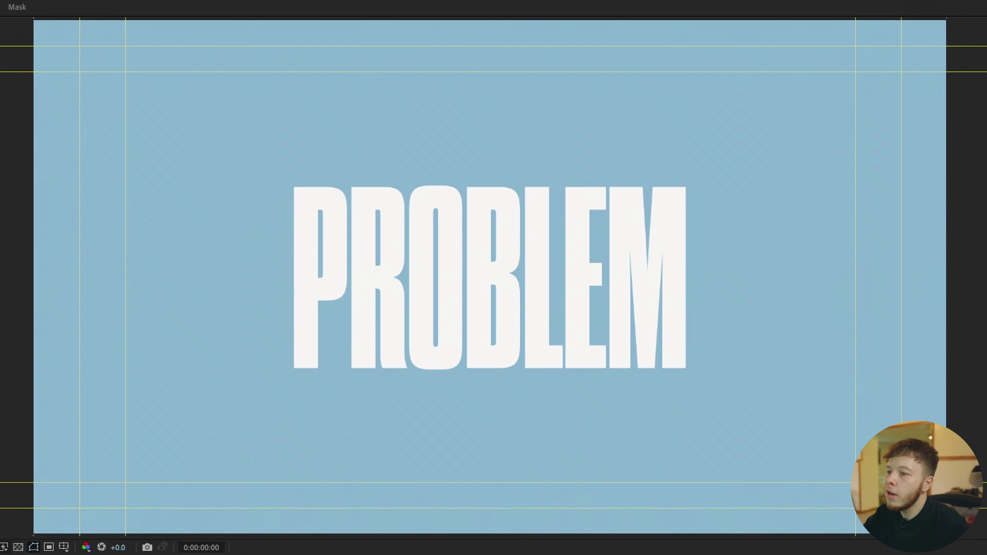
pyautogui.press('k')
pyautogui.press('Home')
pyautogui.press('space')
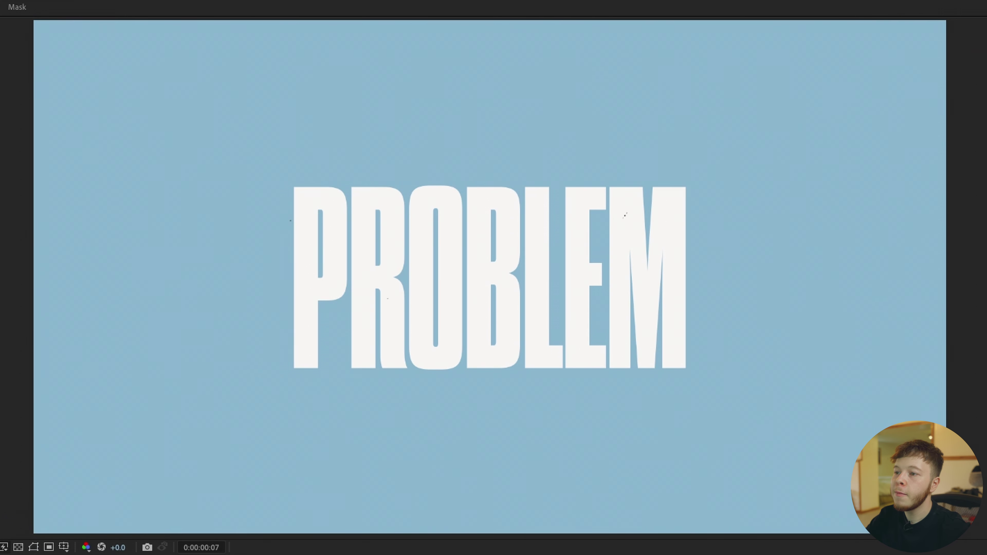